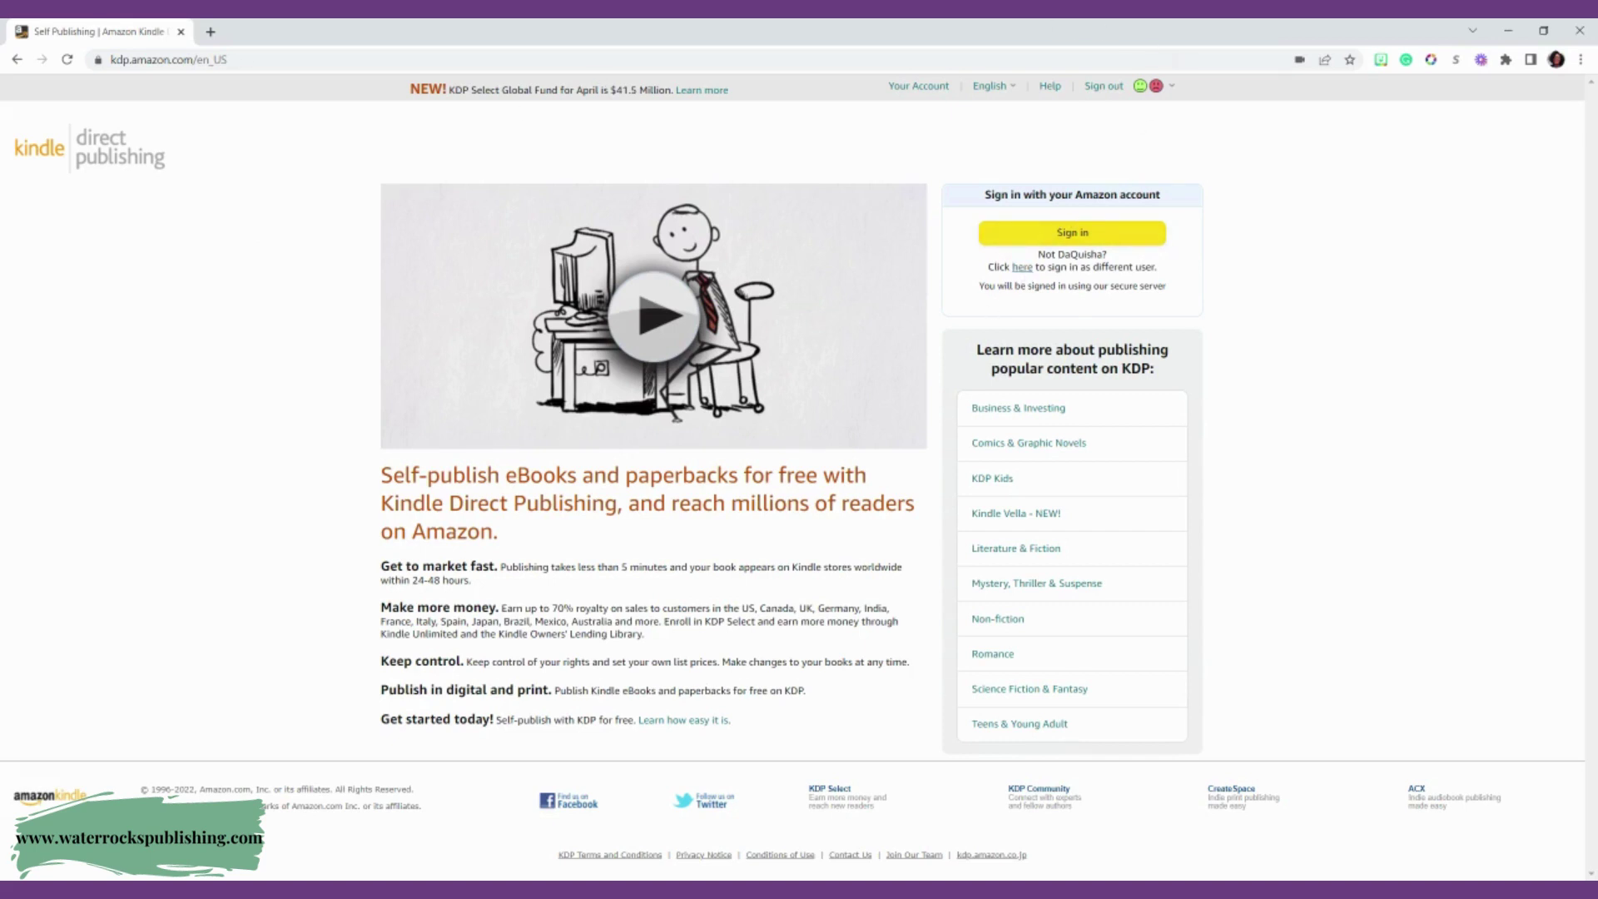
# Sign in to Kindle Direct Publishing and view the formats offered for creating a new title
pyautogui.click(1096, 237)
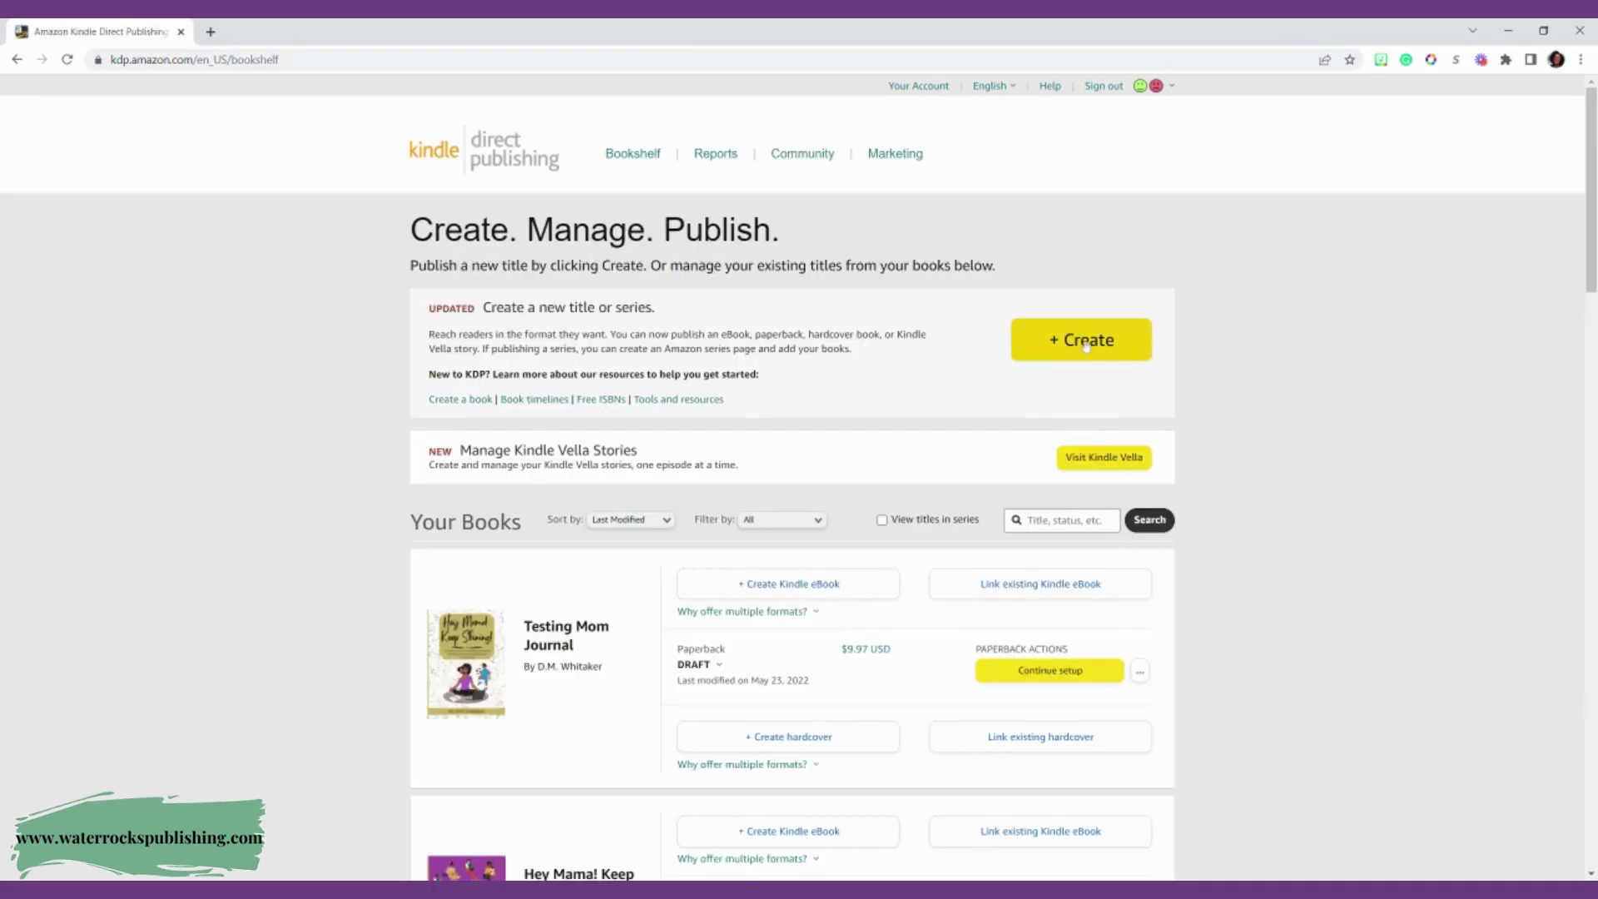
pyautogui.click(1085, 343)
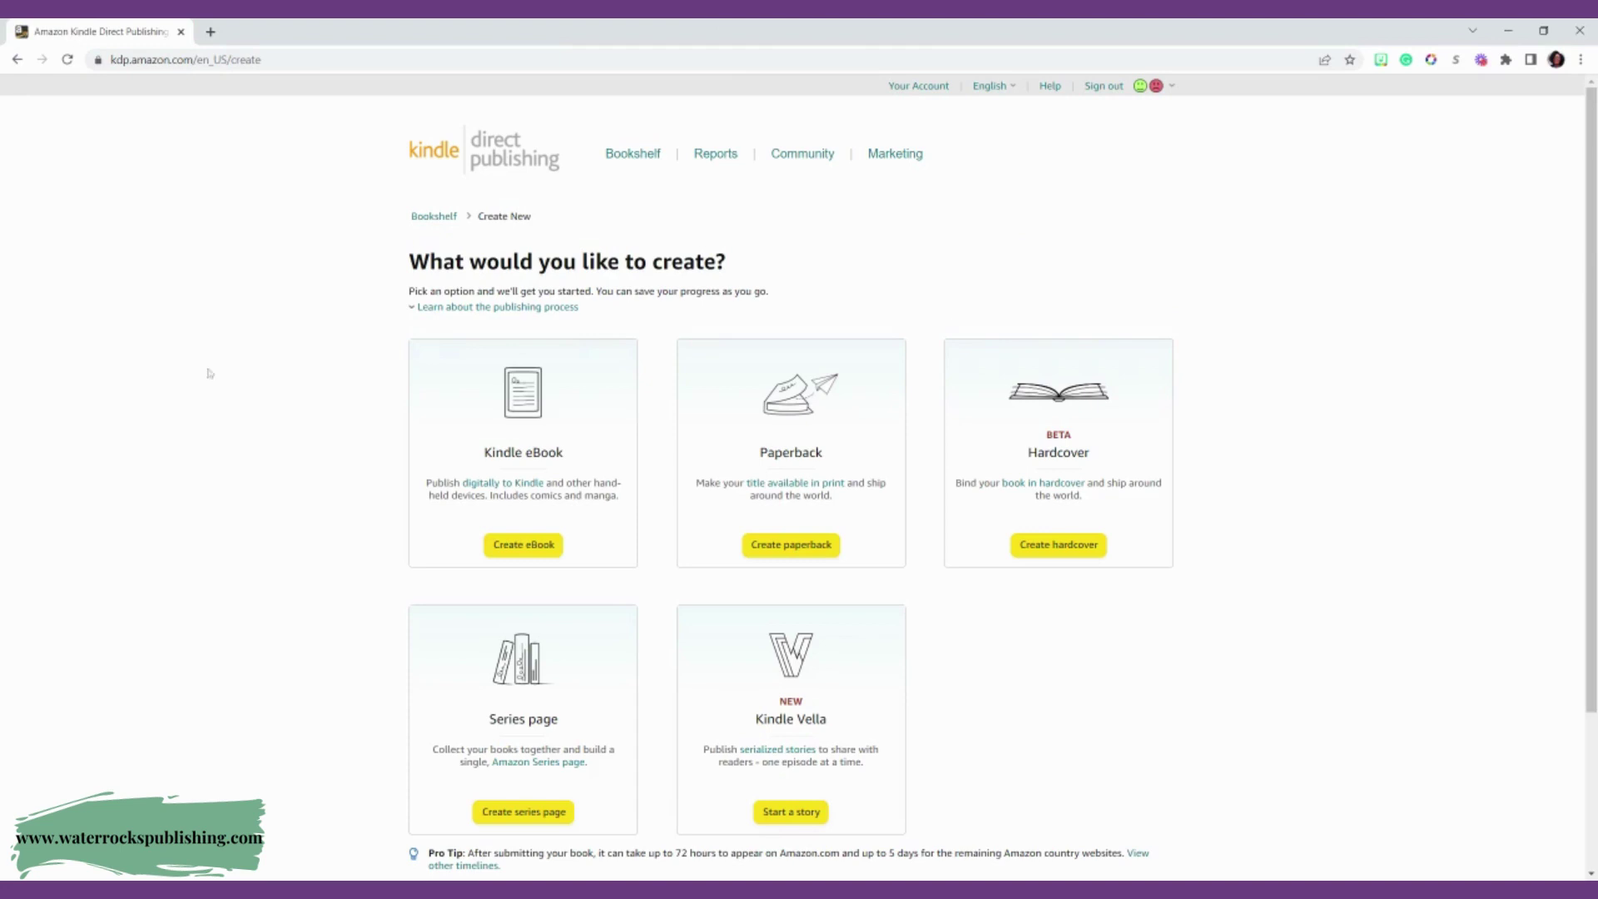
pyautogui.scroll(-2, 590, 522)
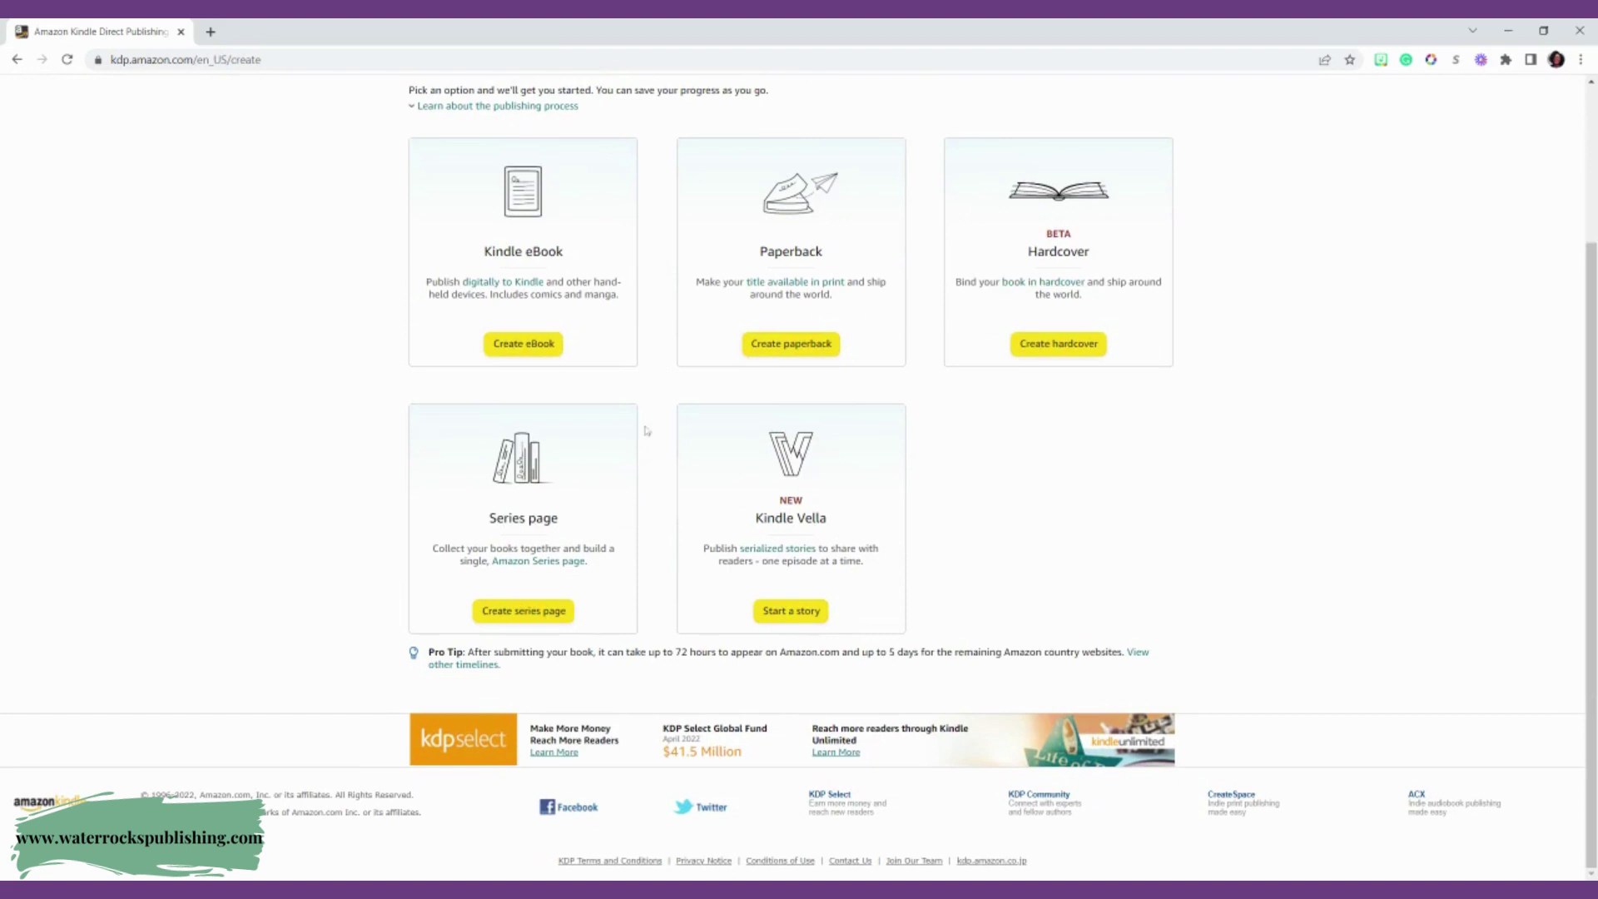
pyautogui.scroll(3, 807, 354)
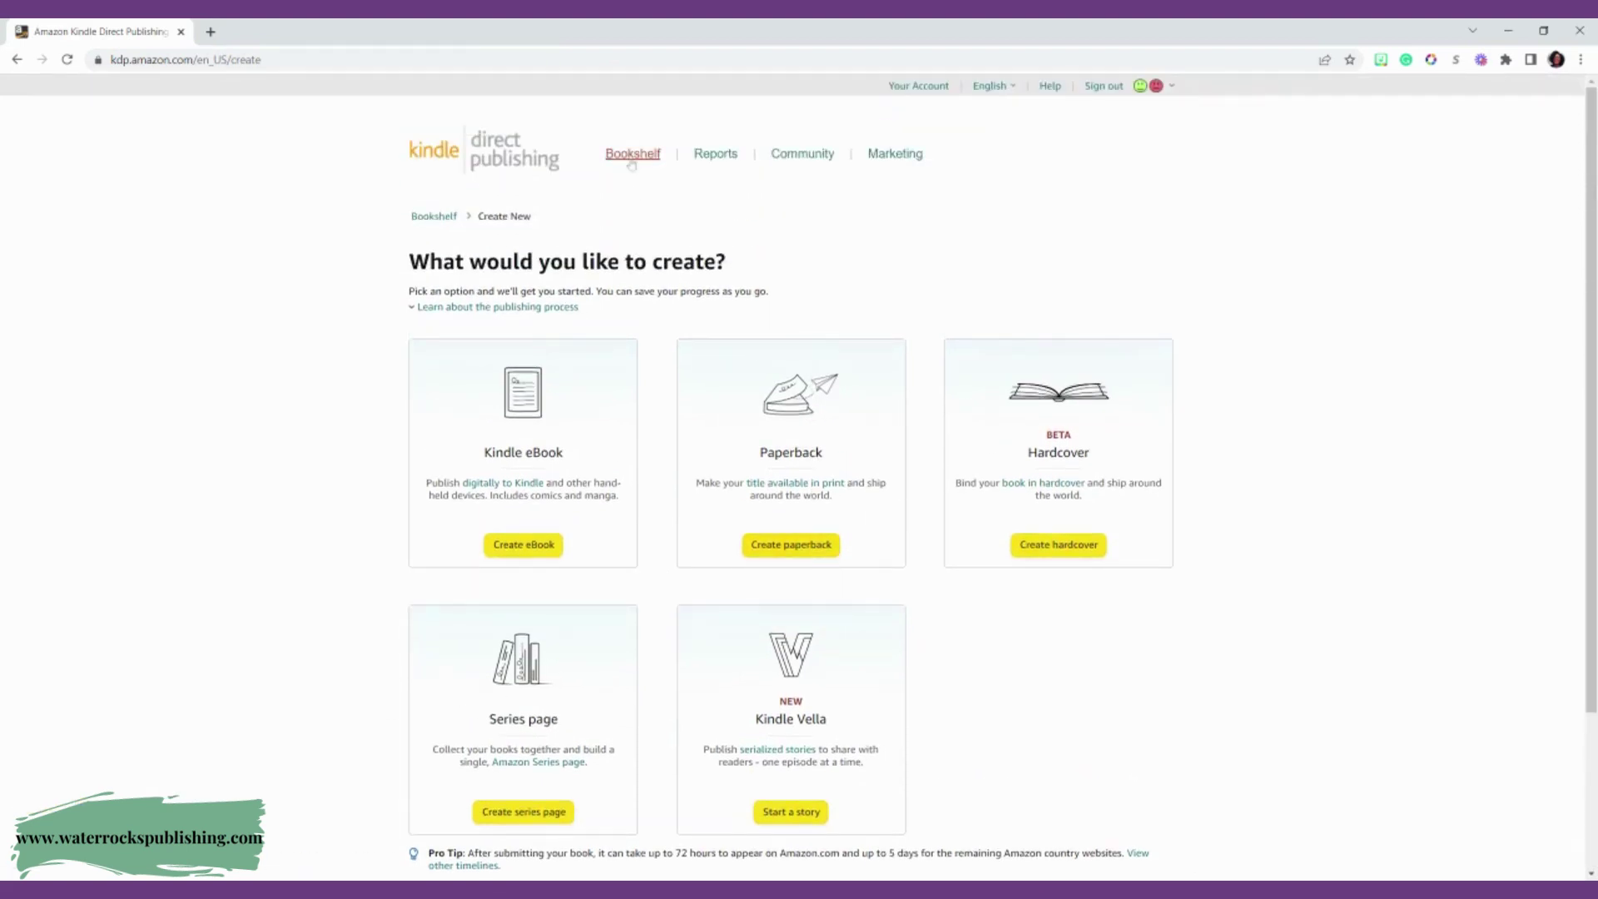
# Return to the bookshelf and continue the setup of the Testing Mom Journal paperback draft
pyautogui.click(632, 158)
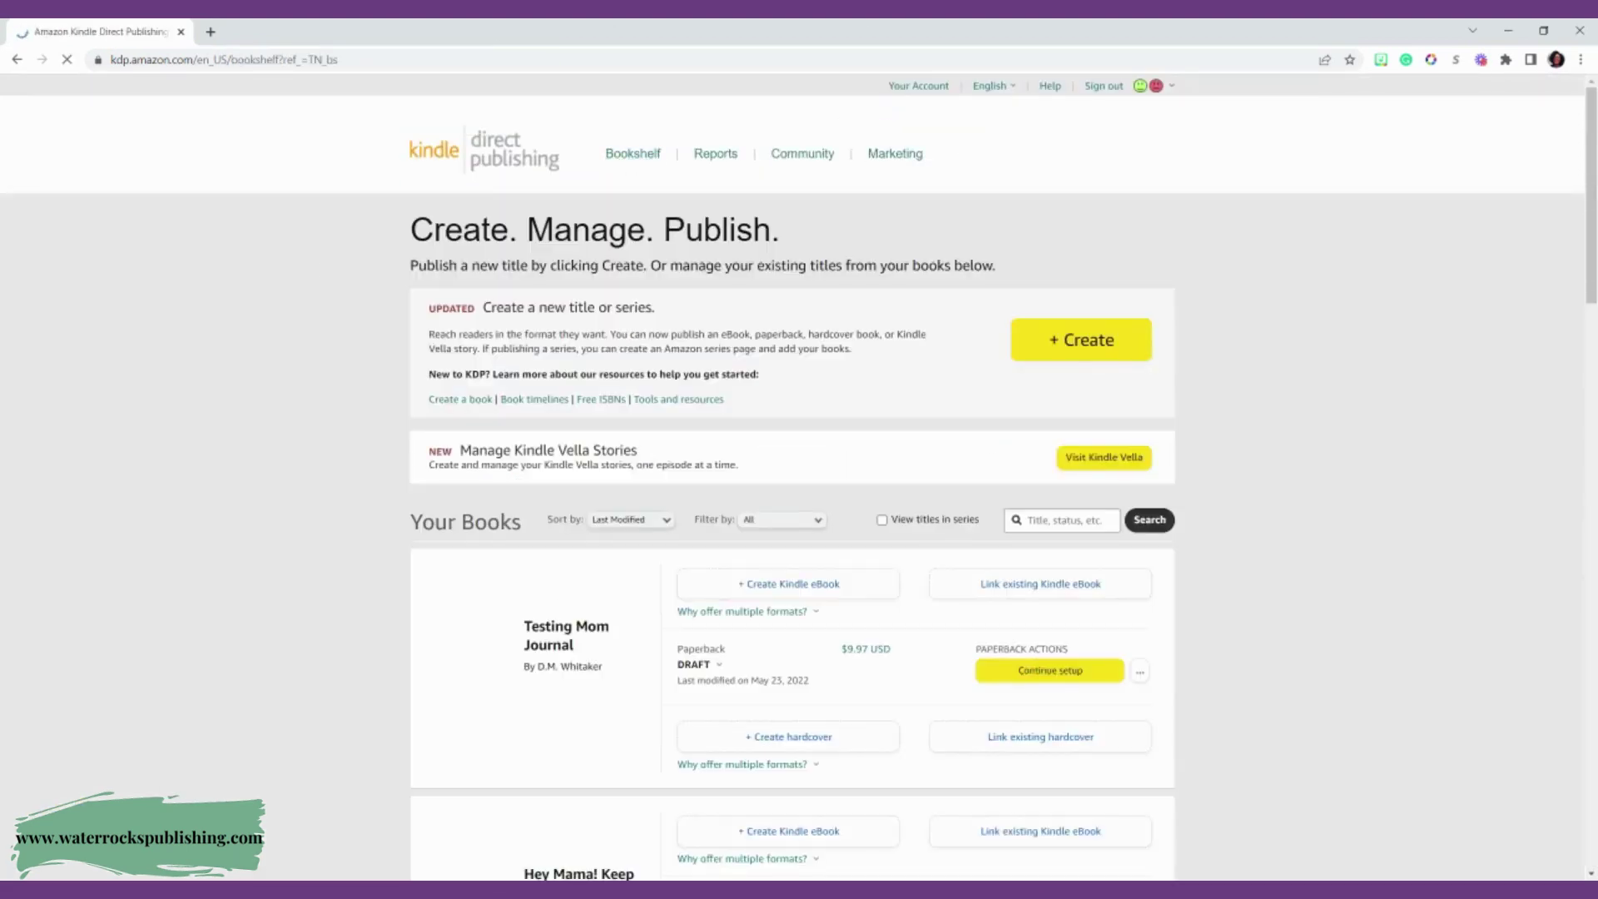
pyautogui.click(1048, 672)
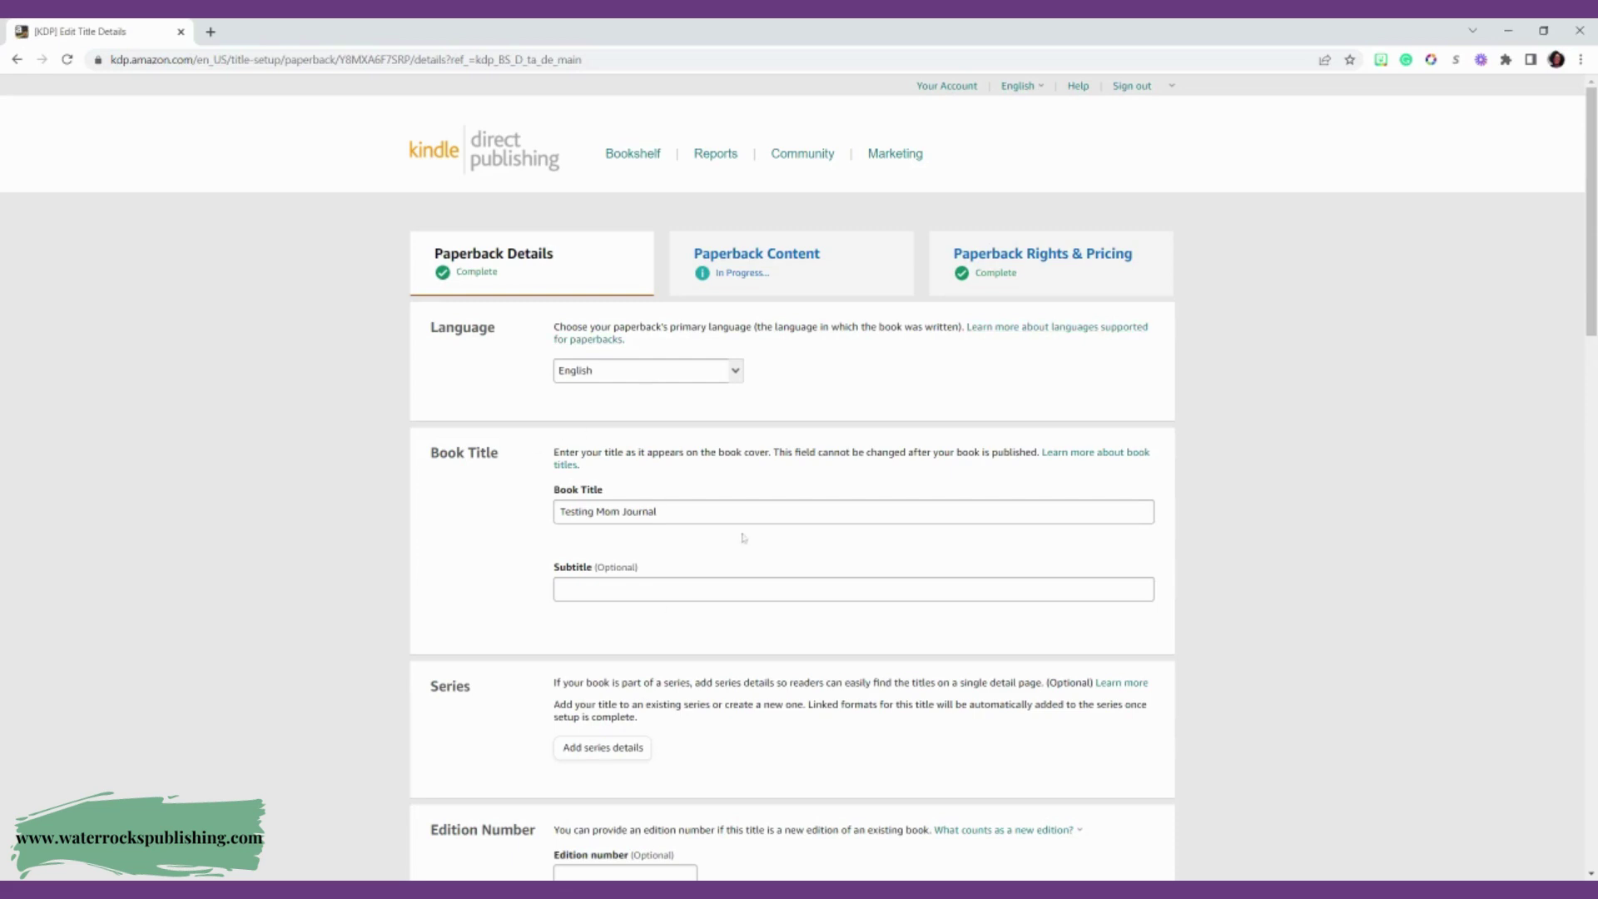
# Review the paperback's language, title, primary author and the available contributor roles on the details page
pyautogui.click(724, 370)
pyautogui.doubleClick(641, 511)
pyautogui.click(658, 511)
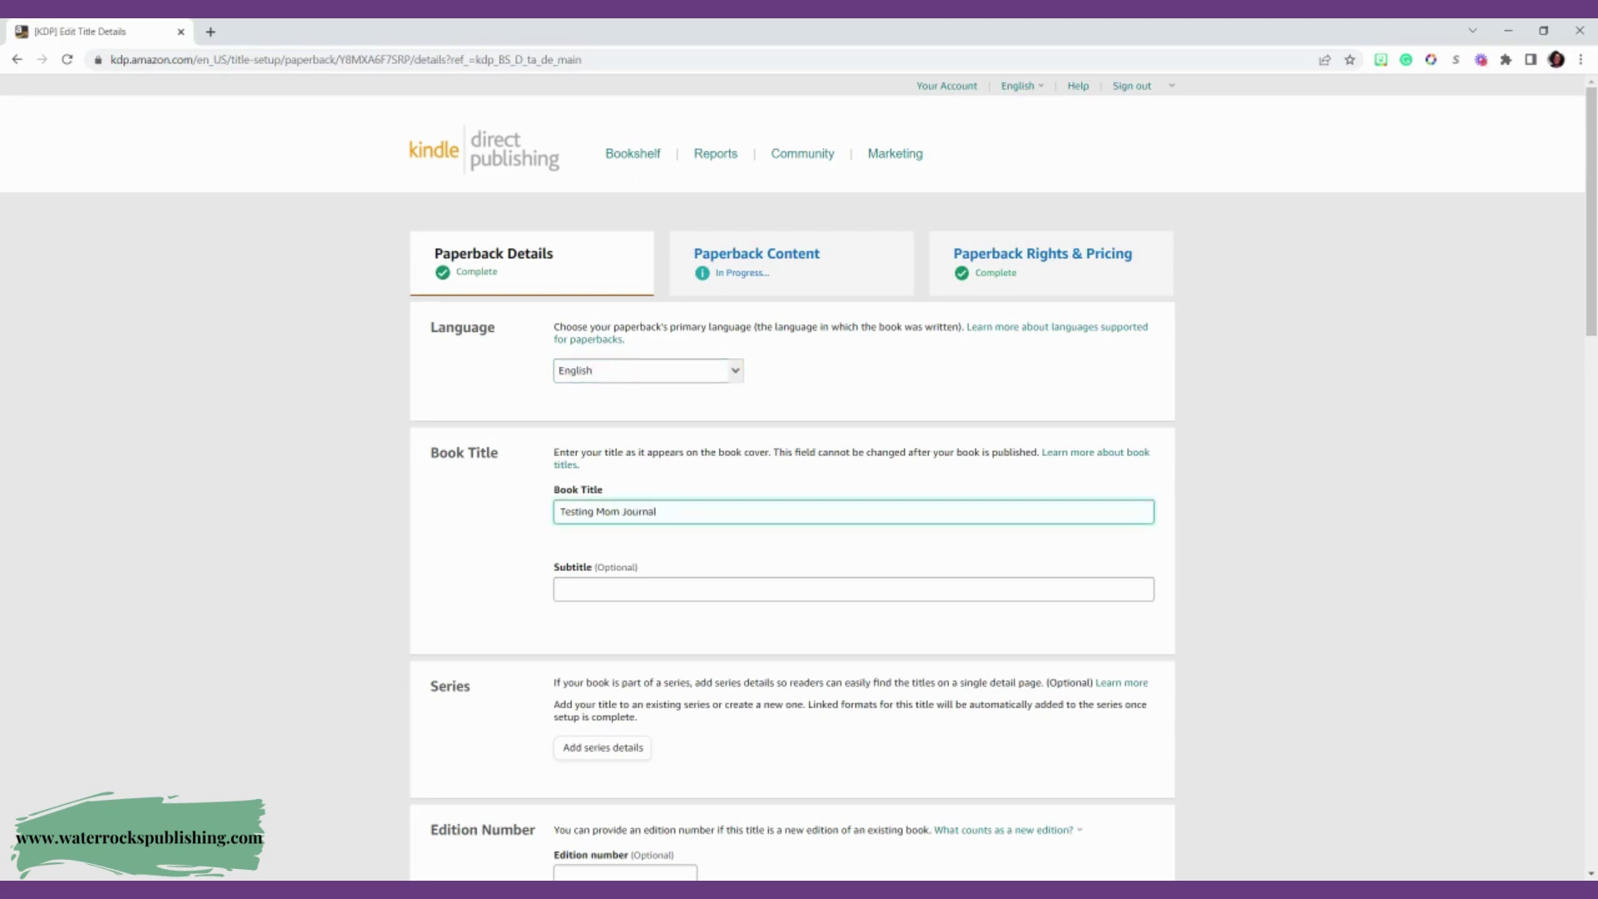
pyautogui.scroll(-3, 666, 605)
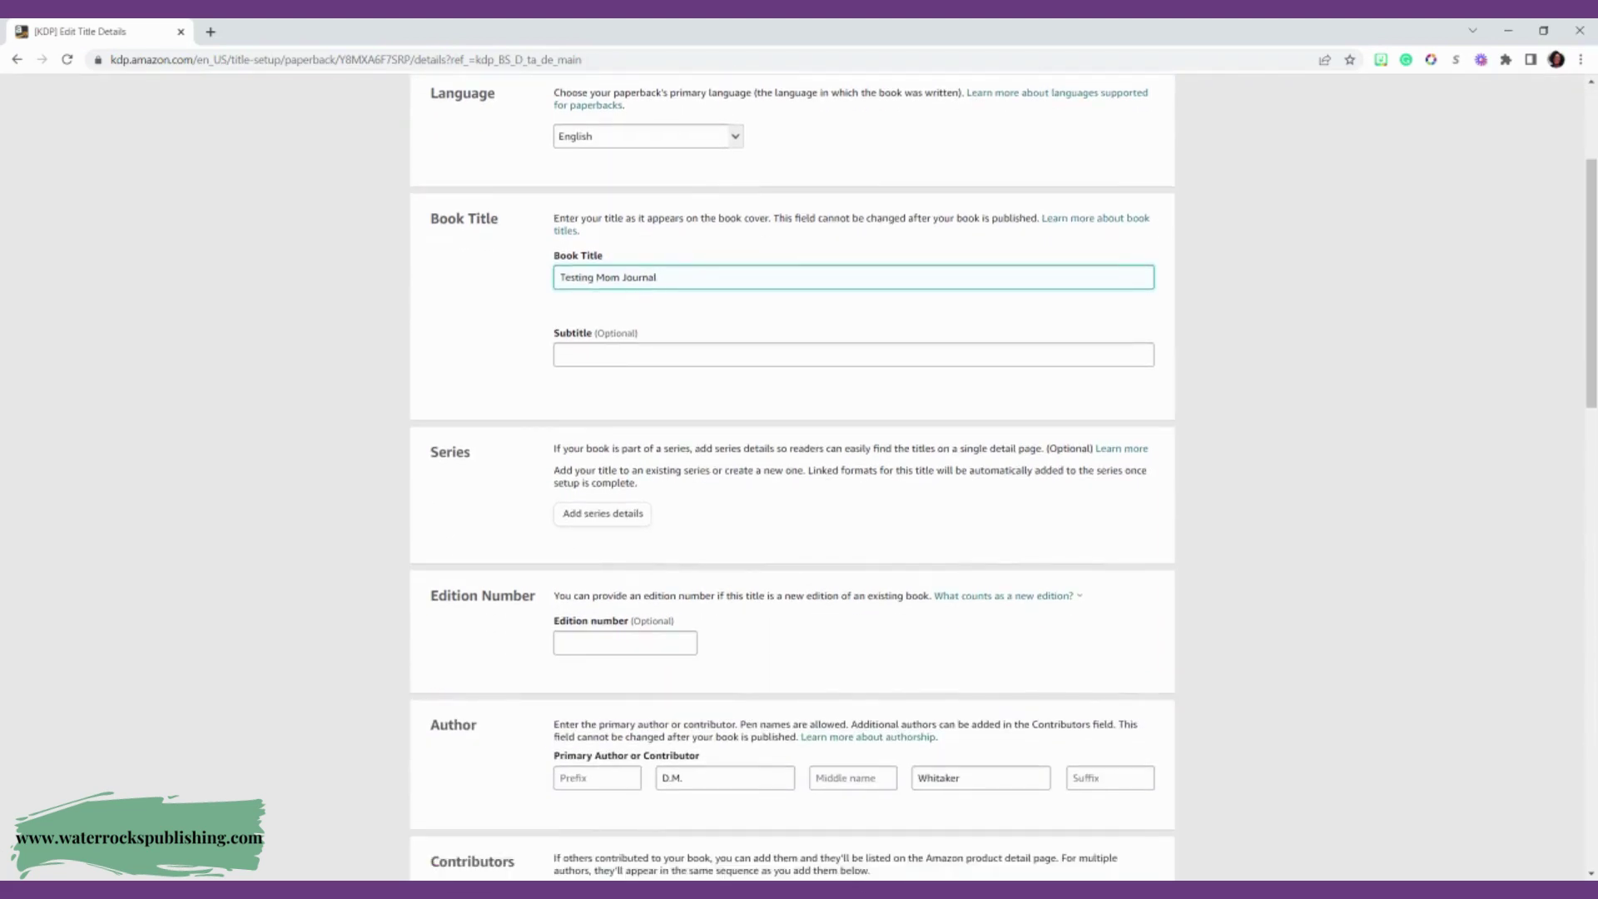
pyautogui.click(683, 778)
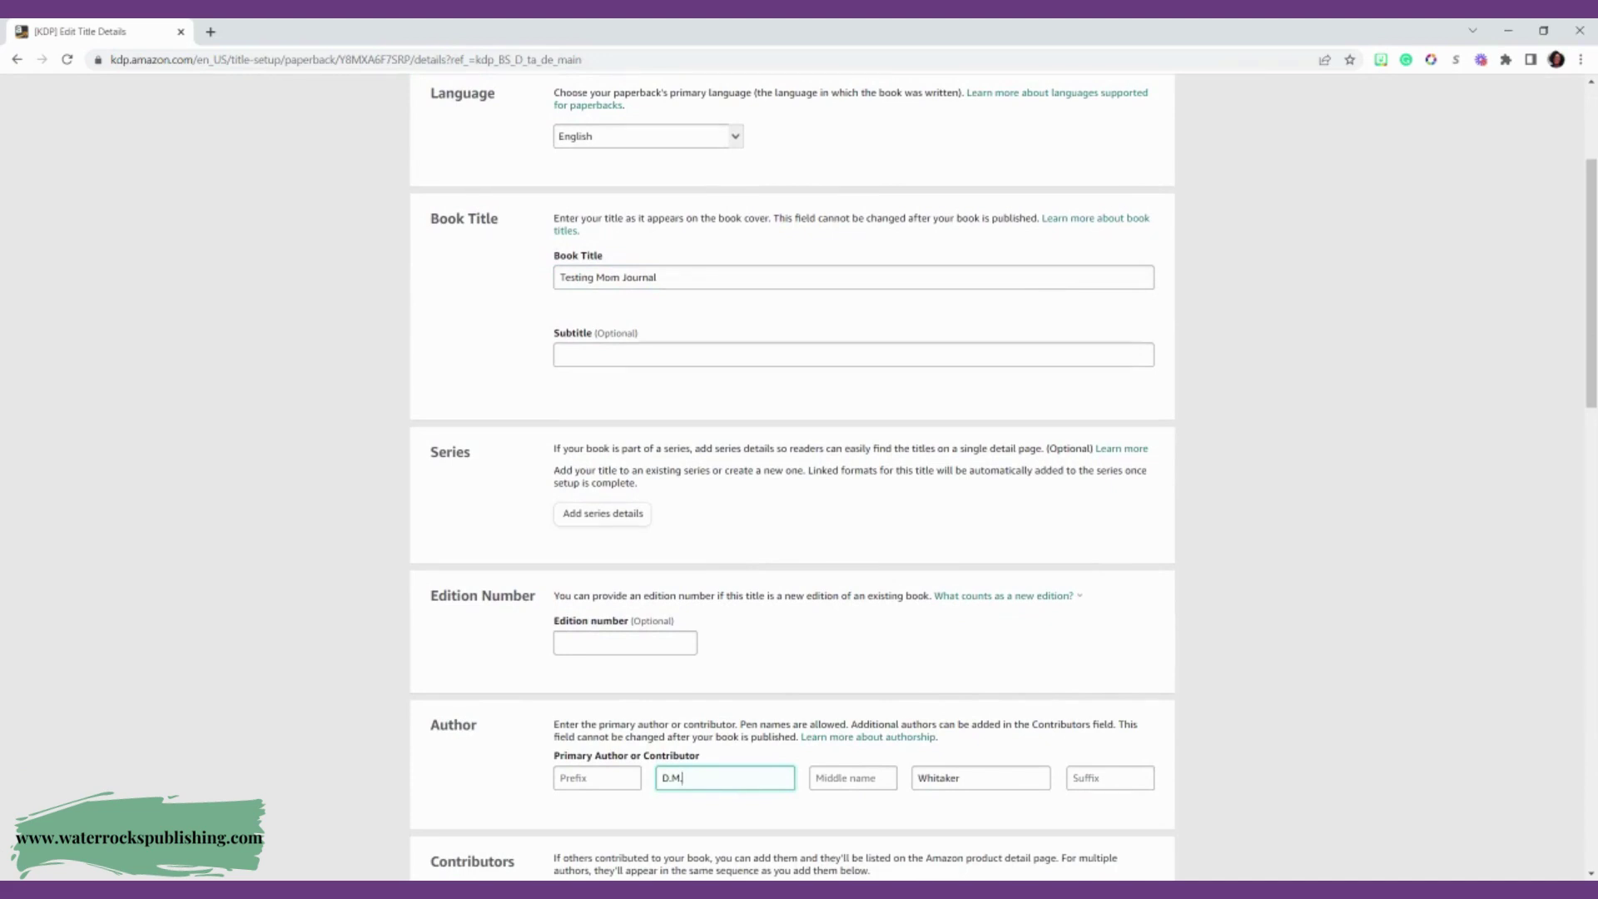
pyautogui.scroll(-2, 792, 483)
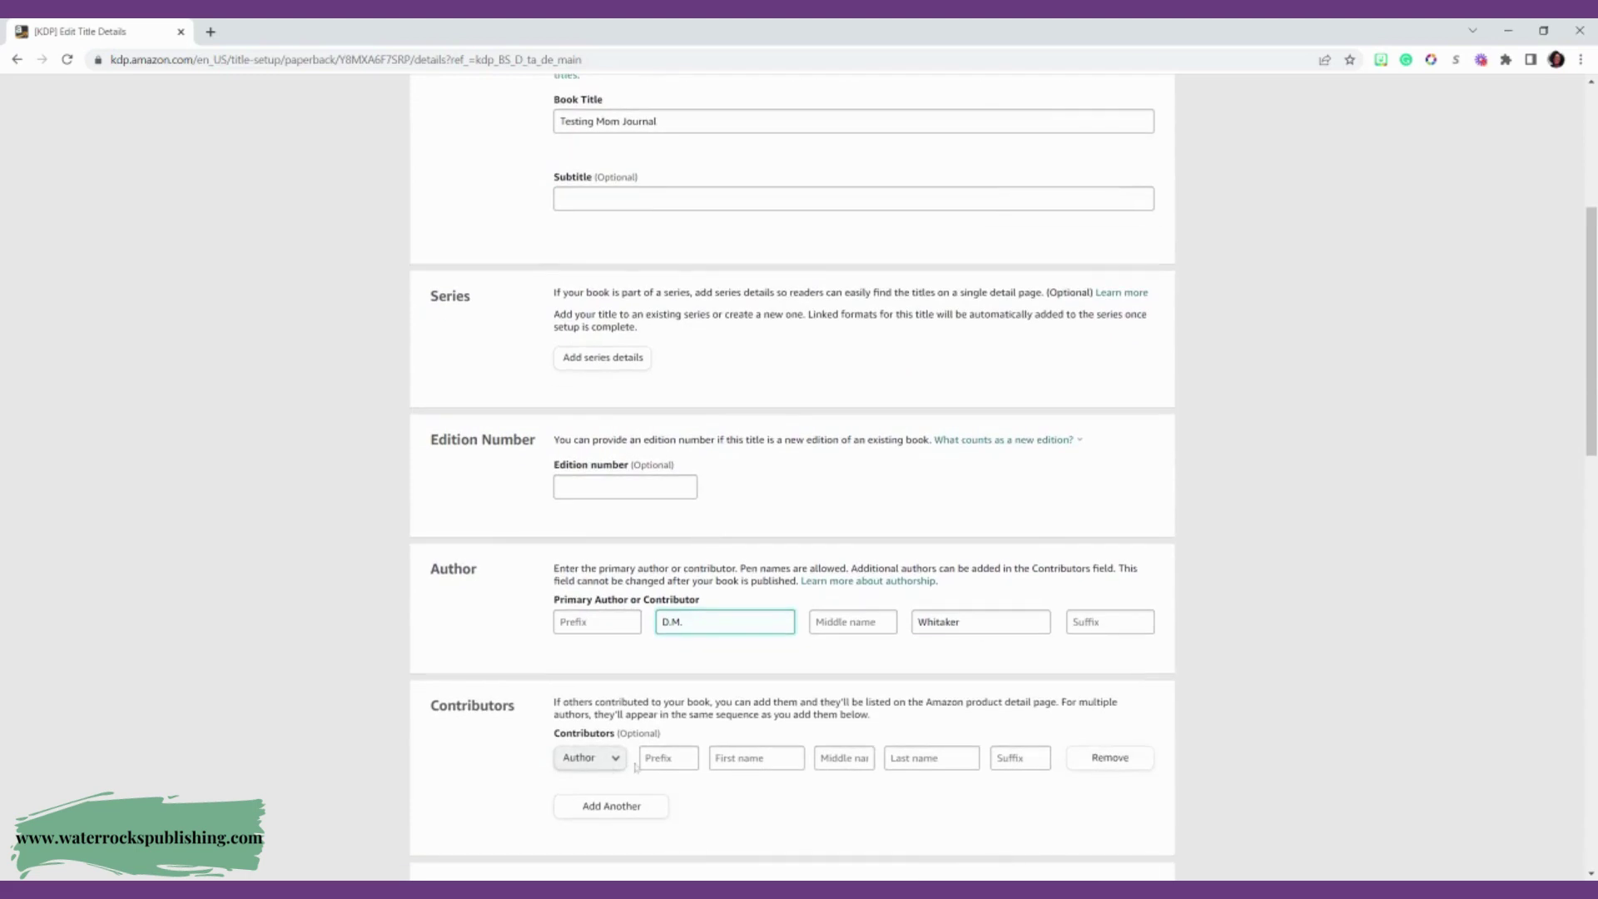
pyautogui.click(599, 757)
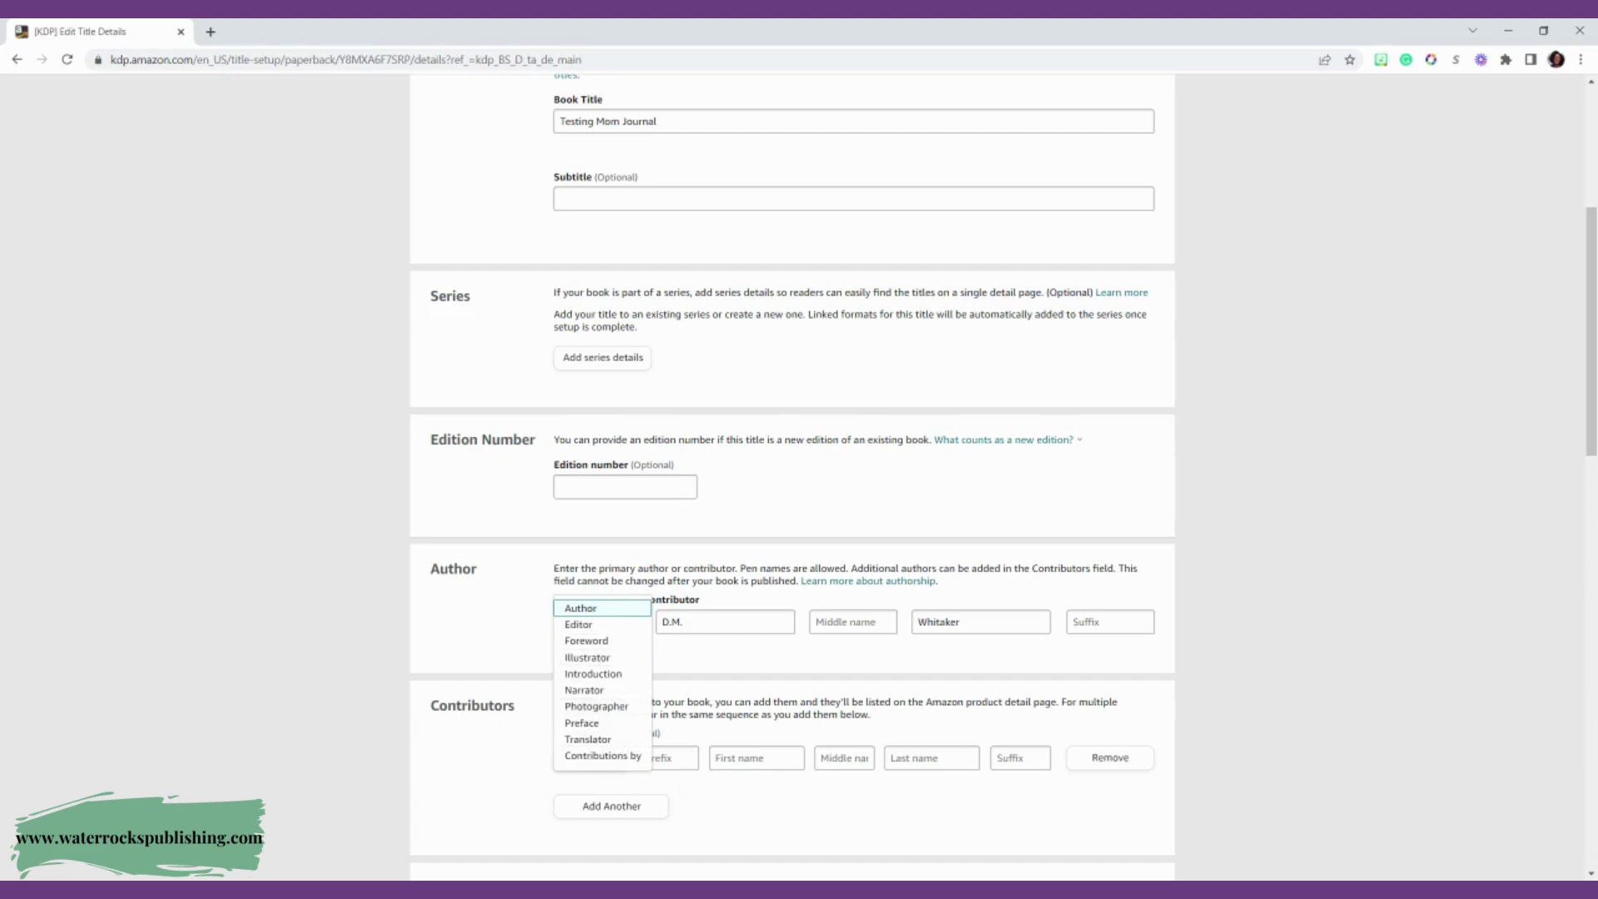
pyautogui.click(687, 781)
pyautogui.scroll(-1, 680, 786)
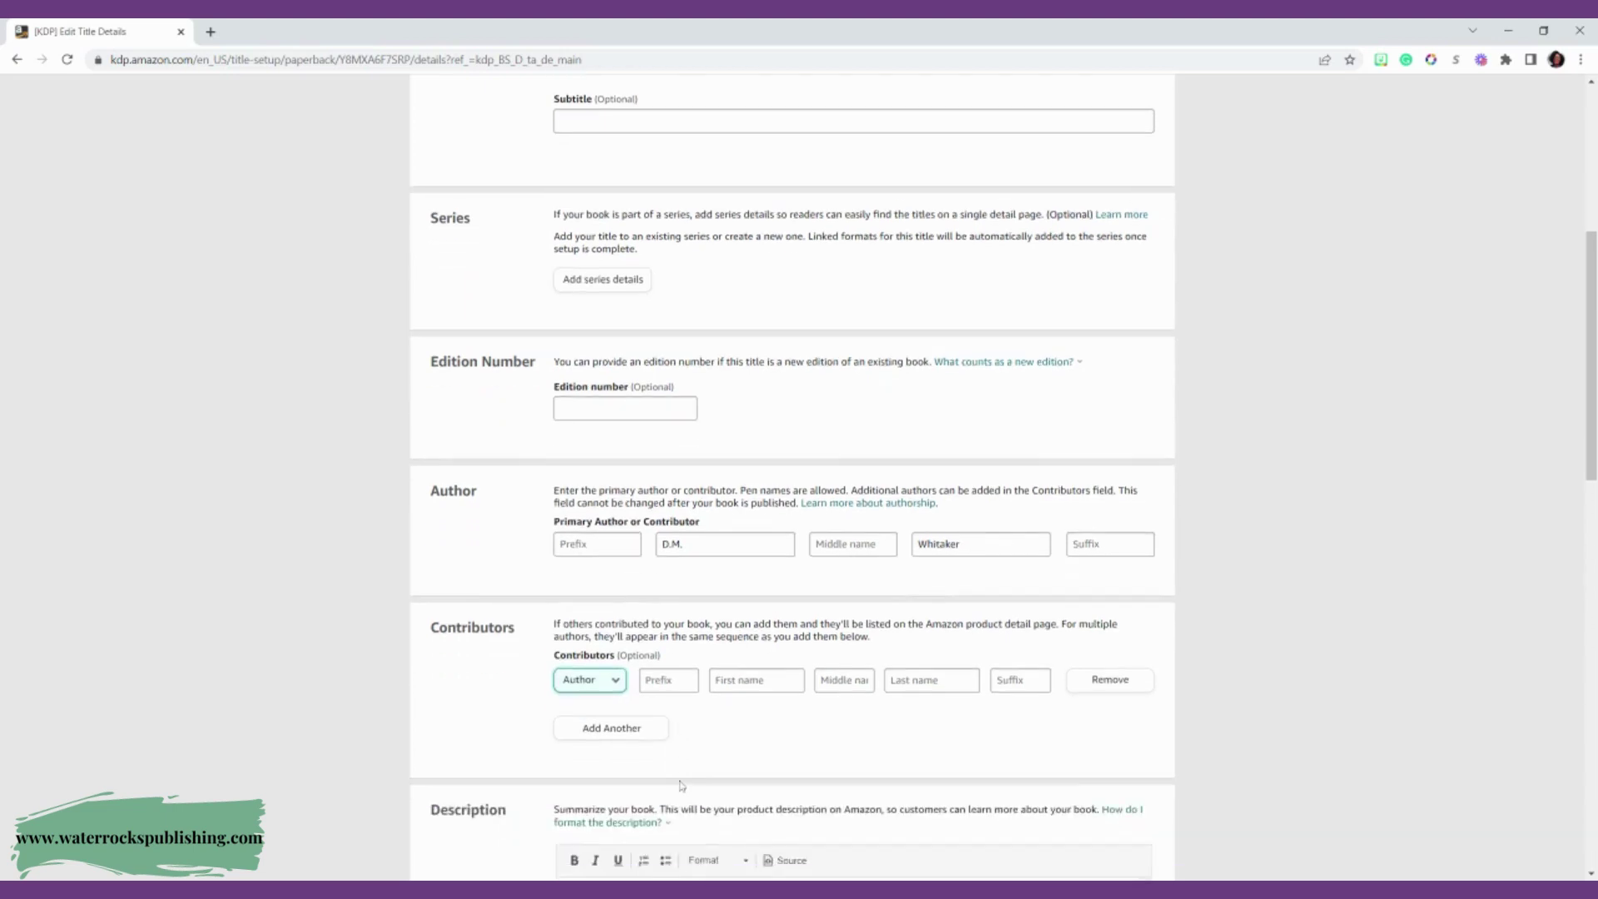
pyautogui.scroll(-1, 681, 786)
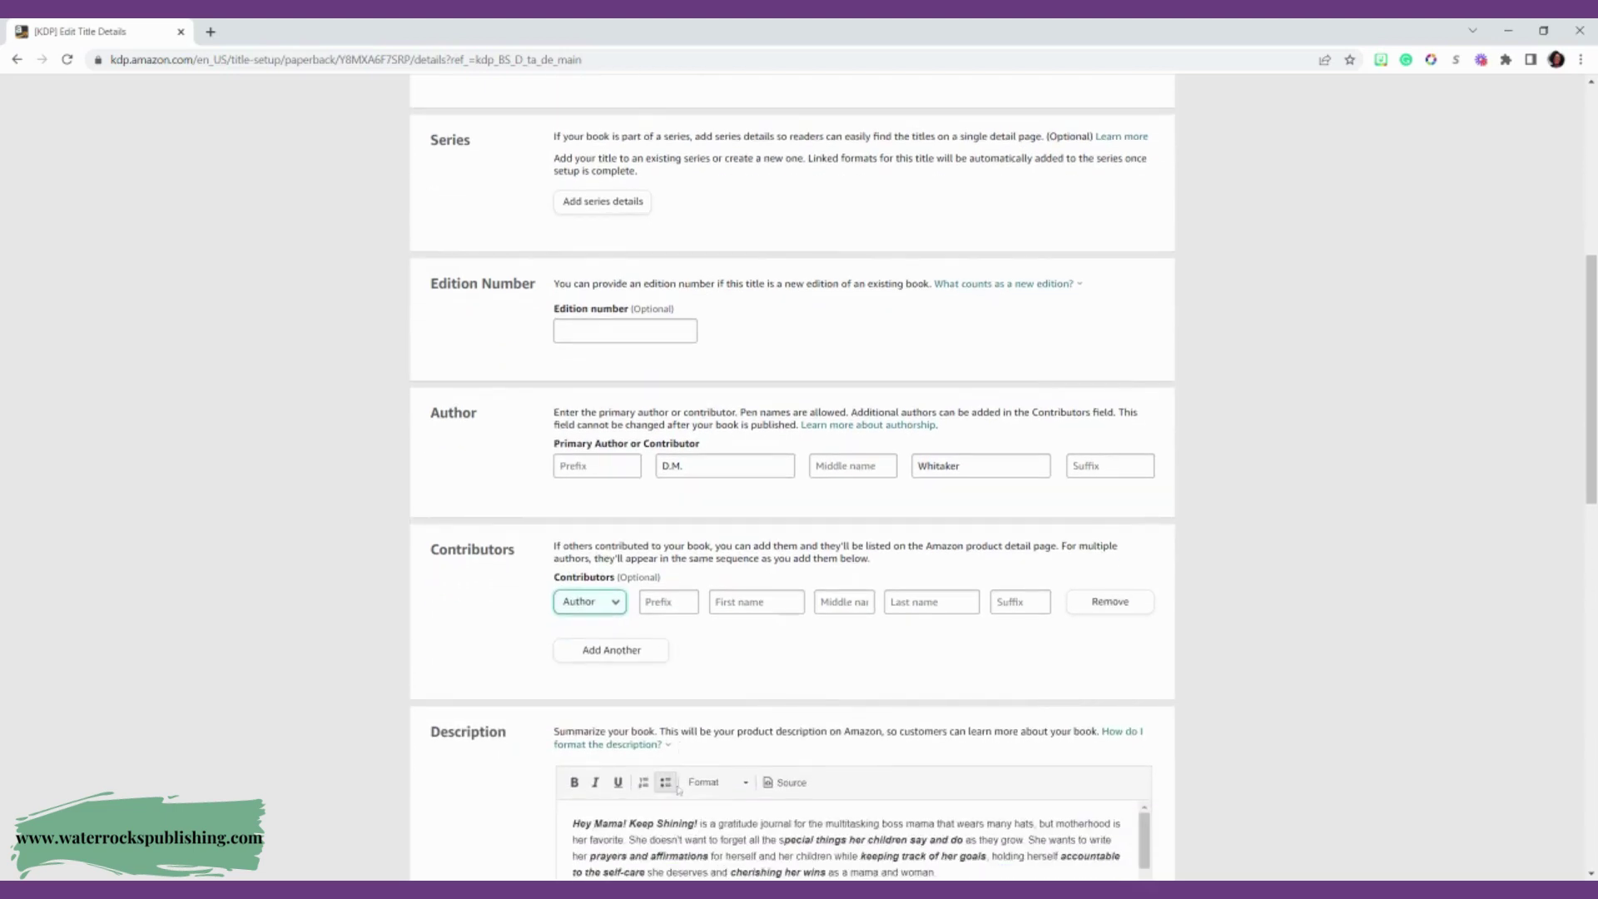
# Read through the full book description, from the introduction to the closing paragraph
pyautogui.scroll(-5, 721, 786)
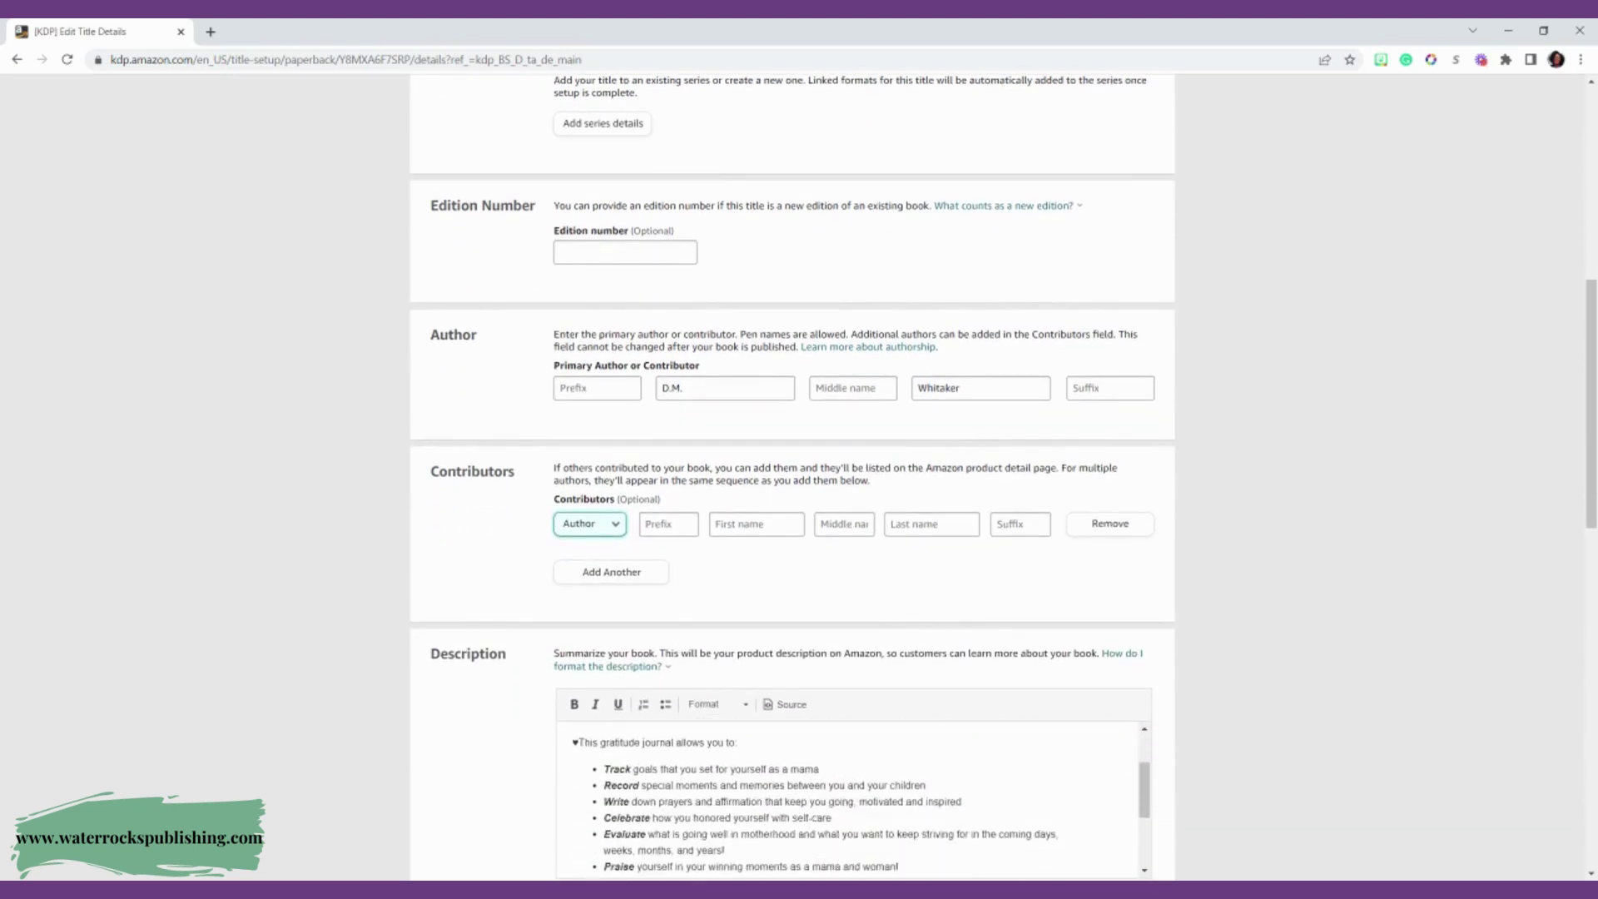
pyautogui.scroll(-1, 853, 799)
pyautogui.scroll(-2, 832, 716)
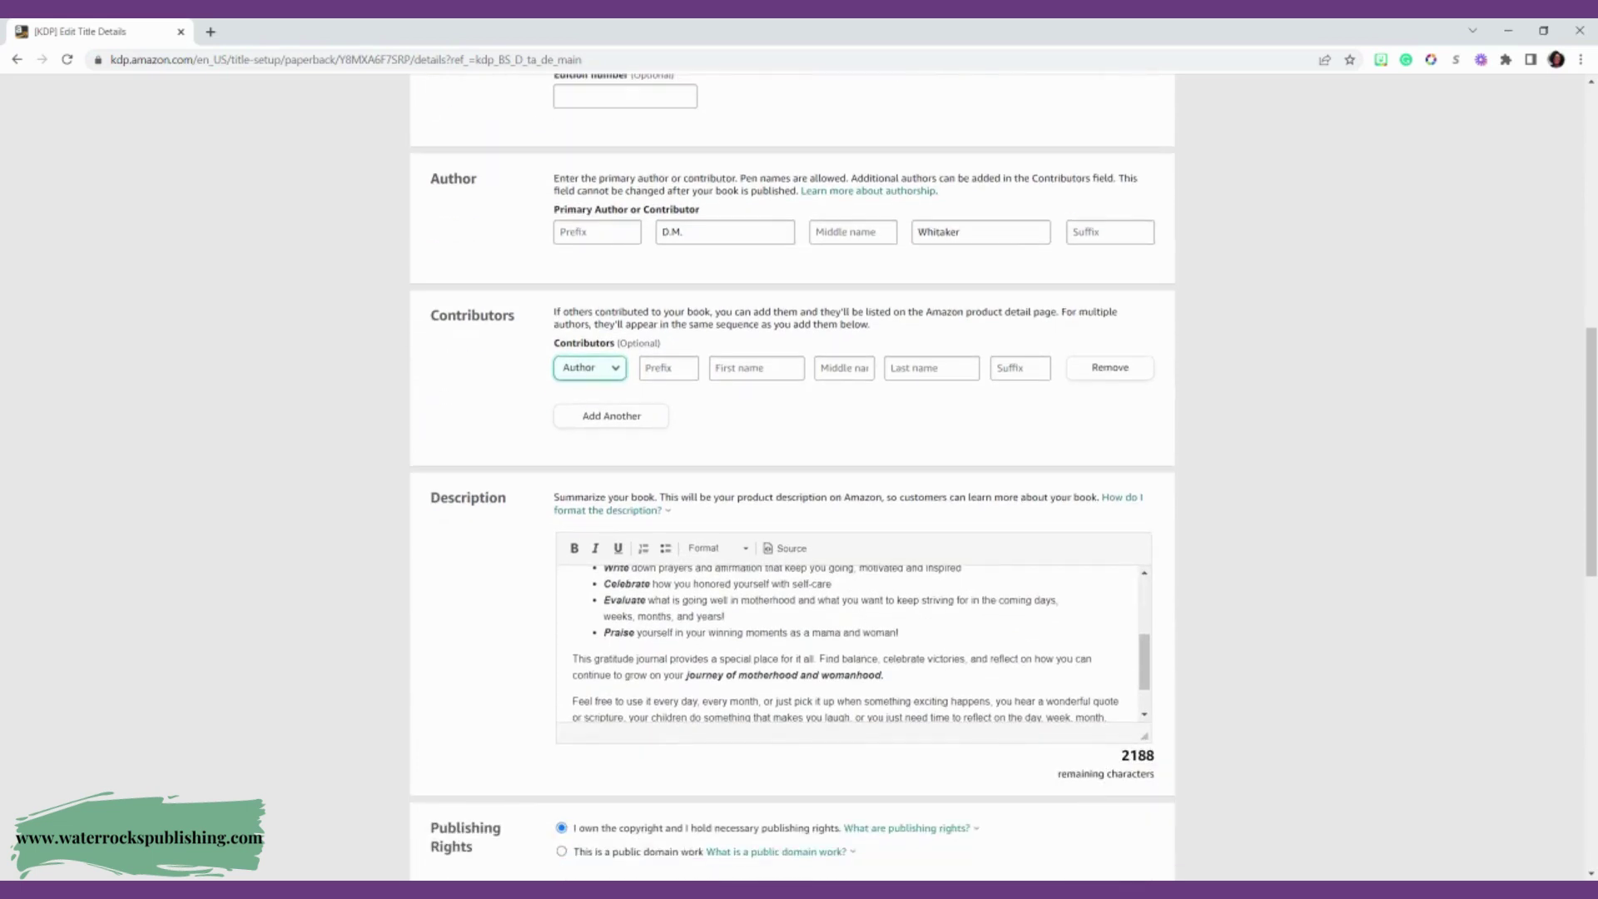
pyautogui.scroll(5, 849, 640)
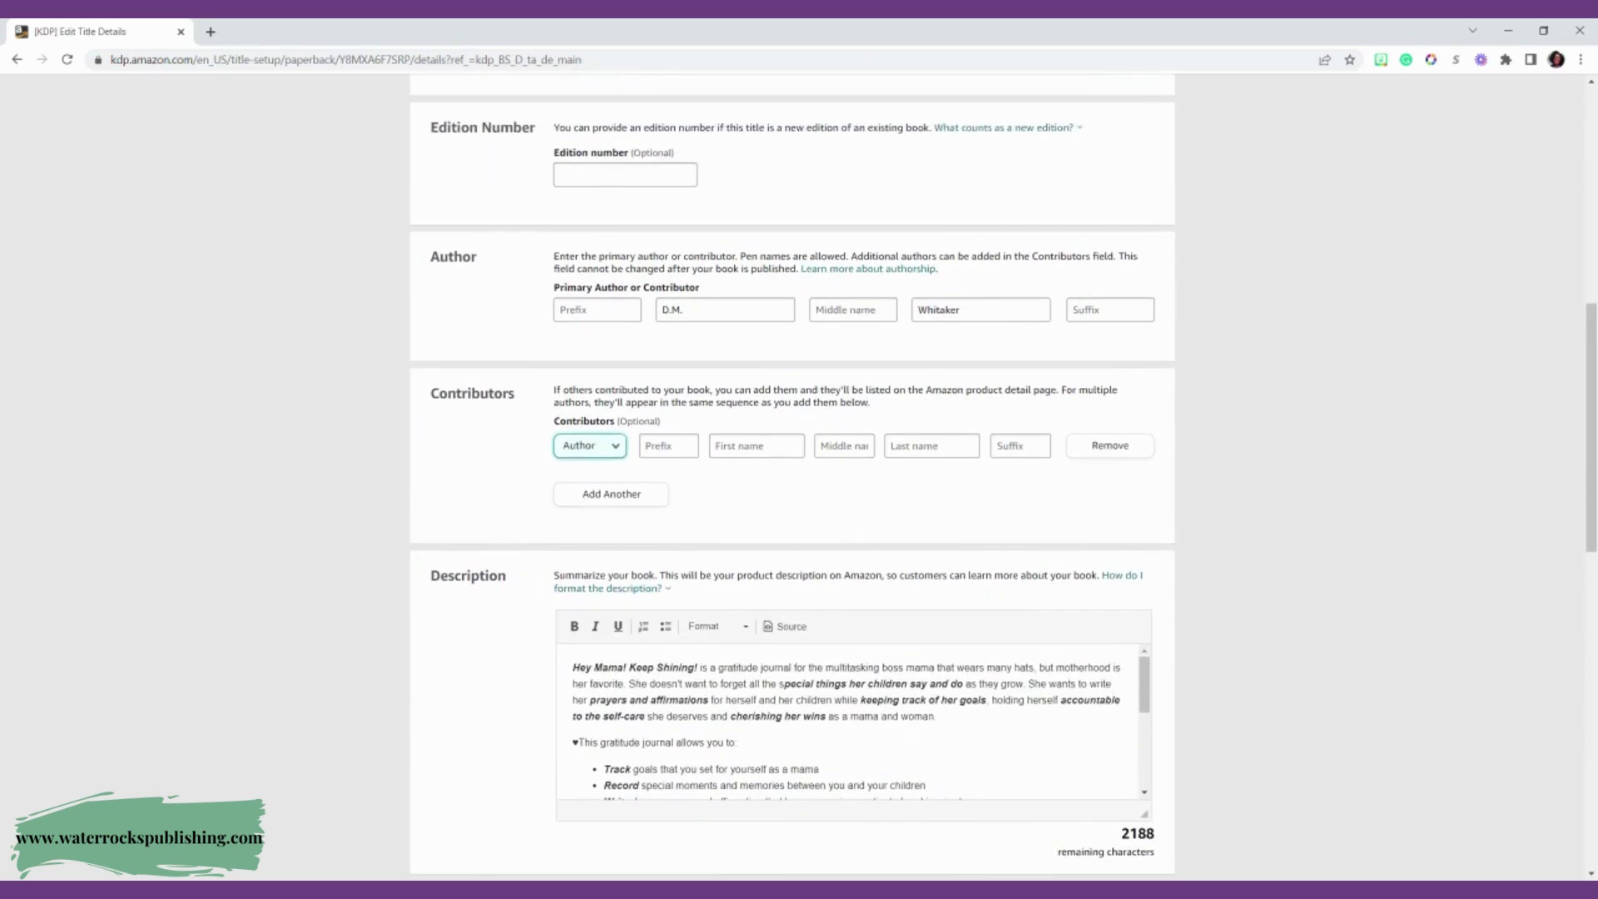
pyautogui.scroll(-1, 999, 466)
pyautogui.scroll(-1, 853, 641)
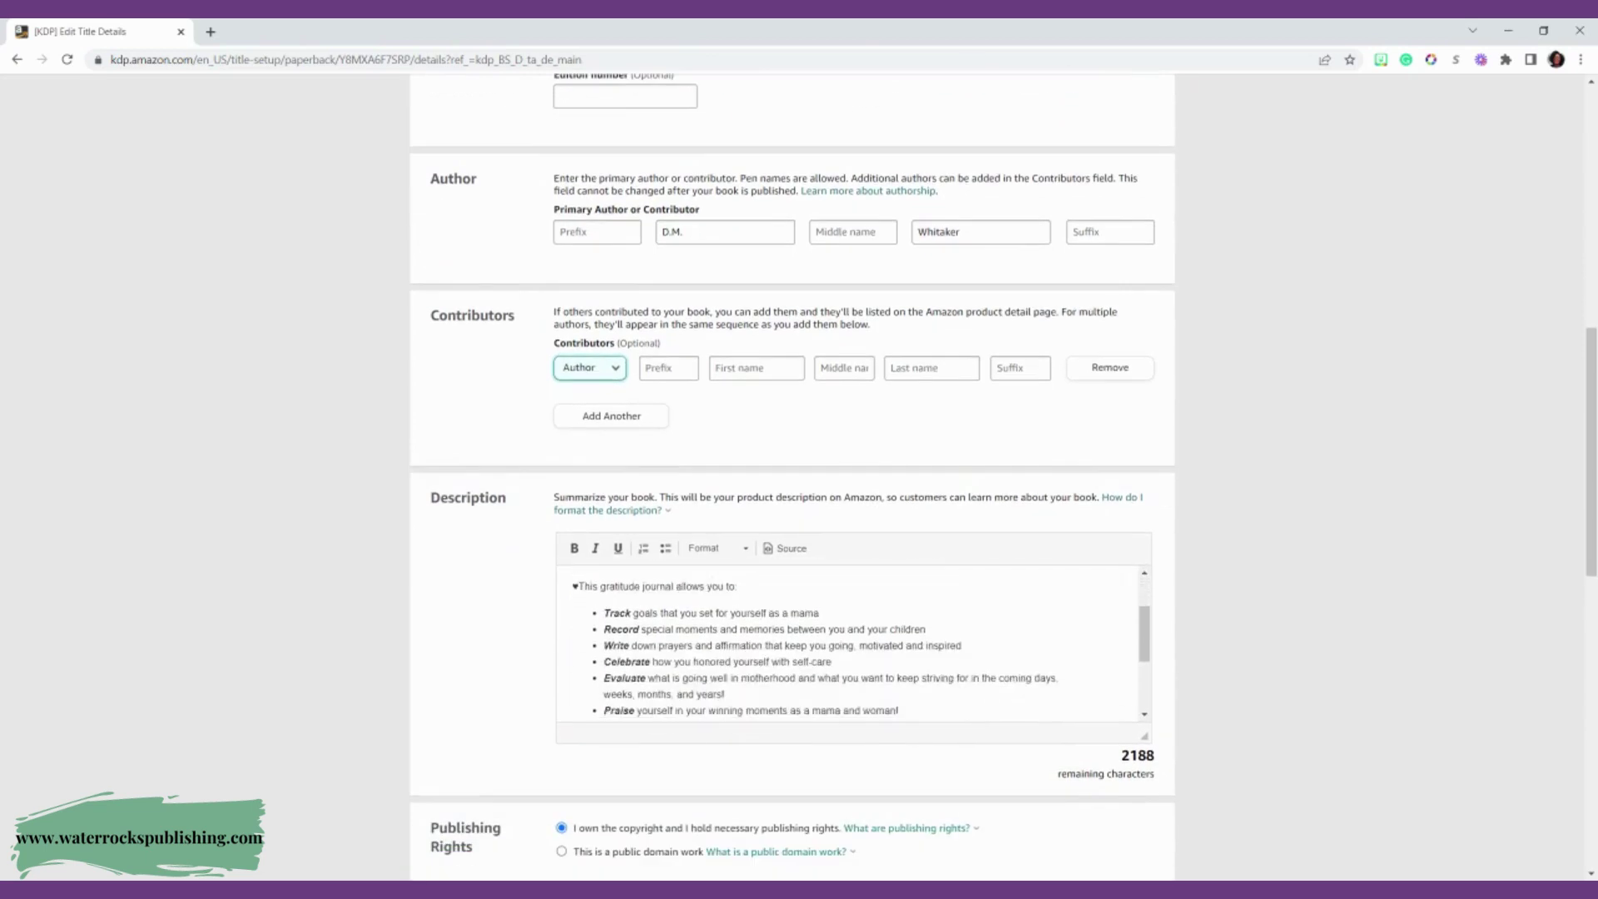
pyautogui.scroll(-1, 849, 641)
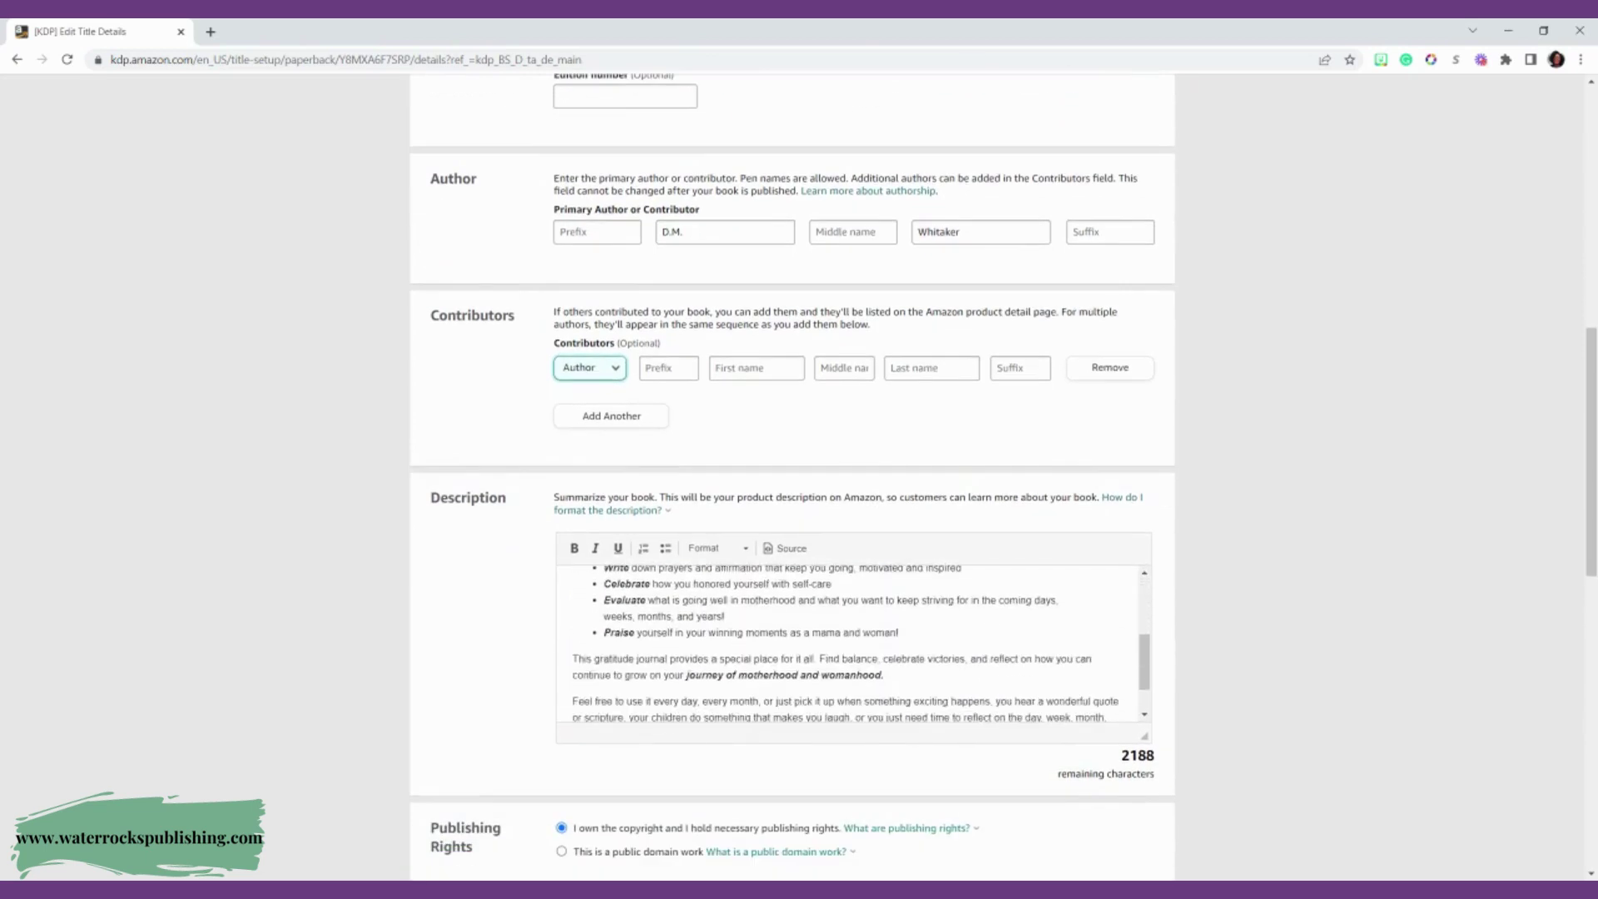
pyautogui.scroll(2, 849, 641)
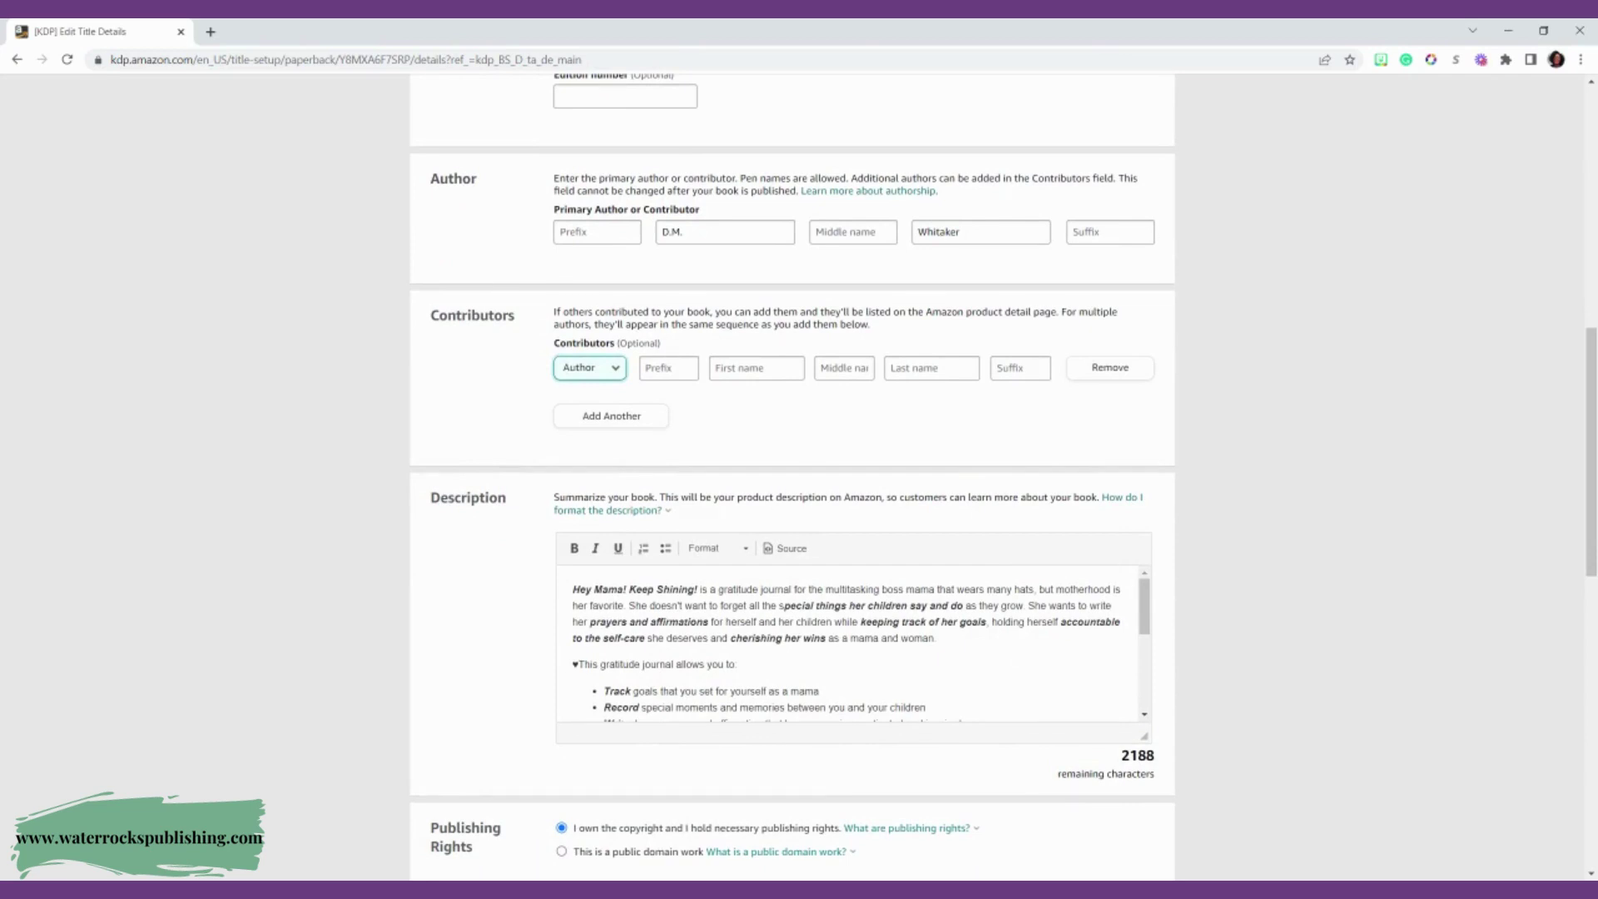
pyautogui.scroll(-3, 853, 641)
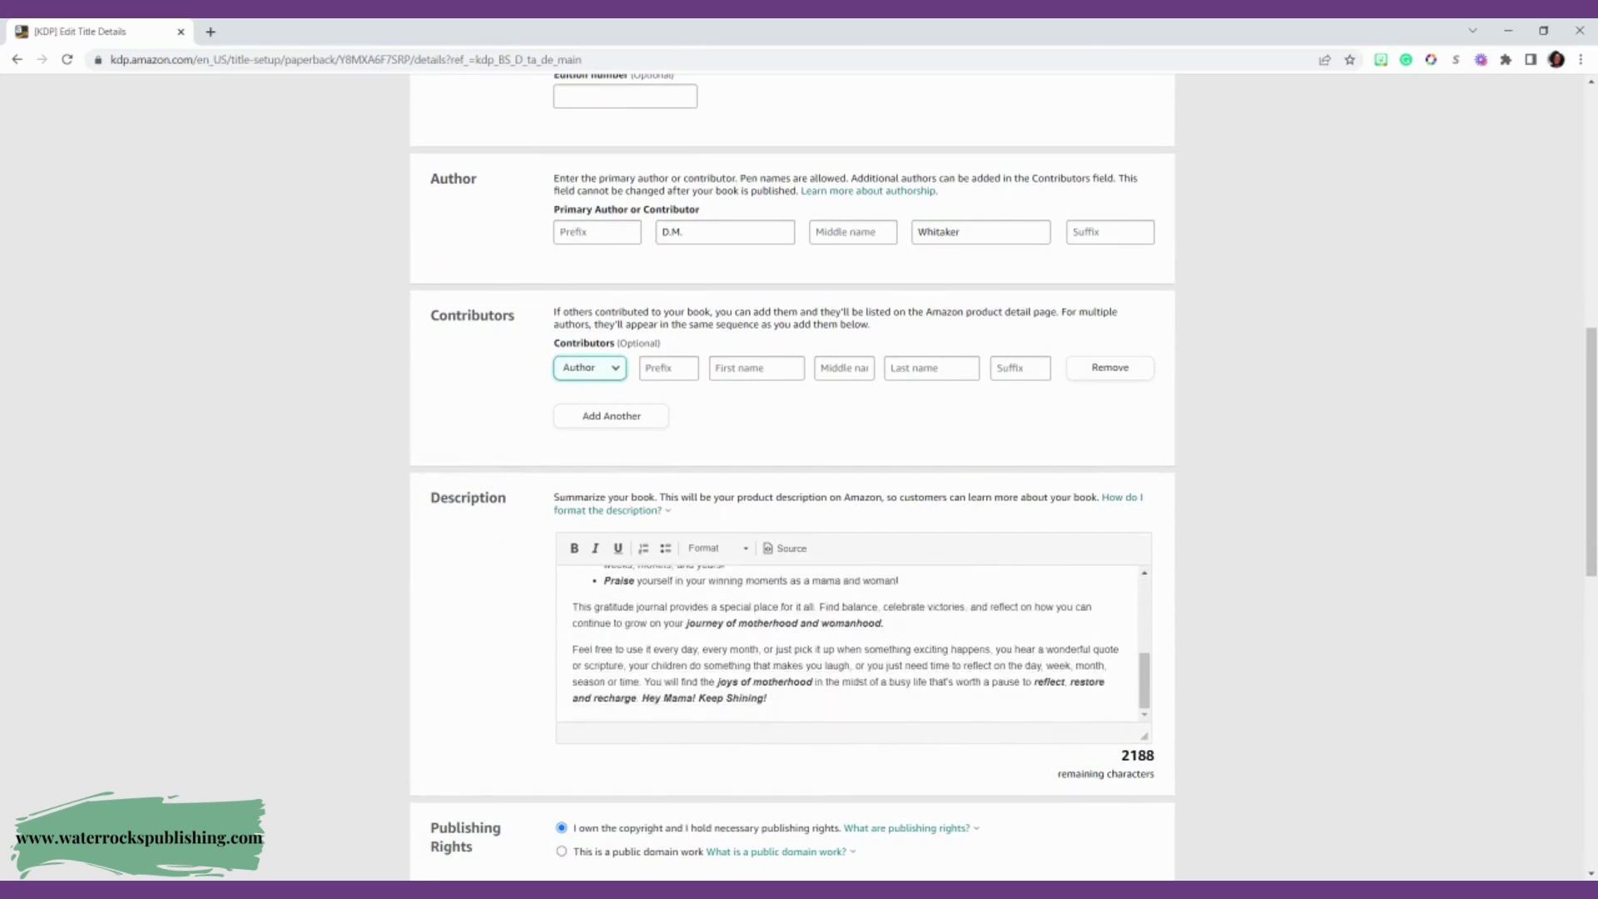
pyautogui.scroll(-2, 796, 477)
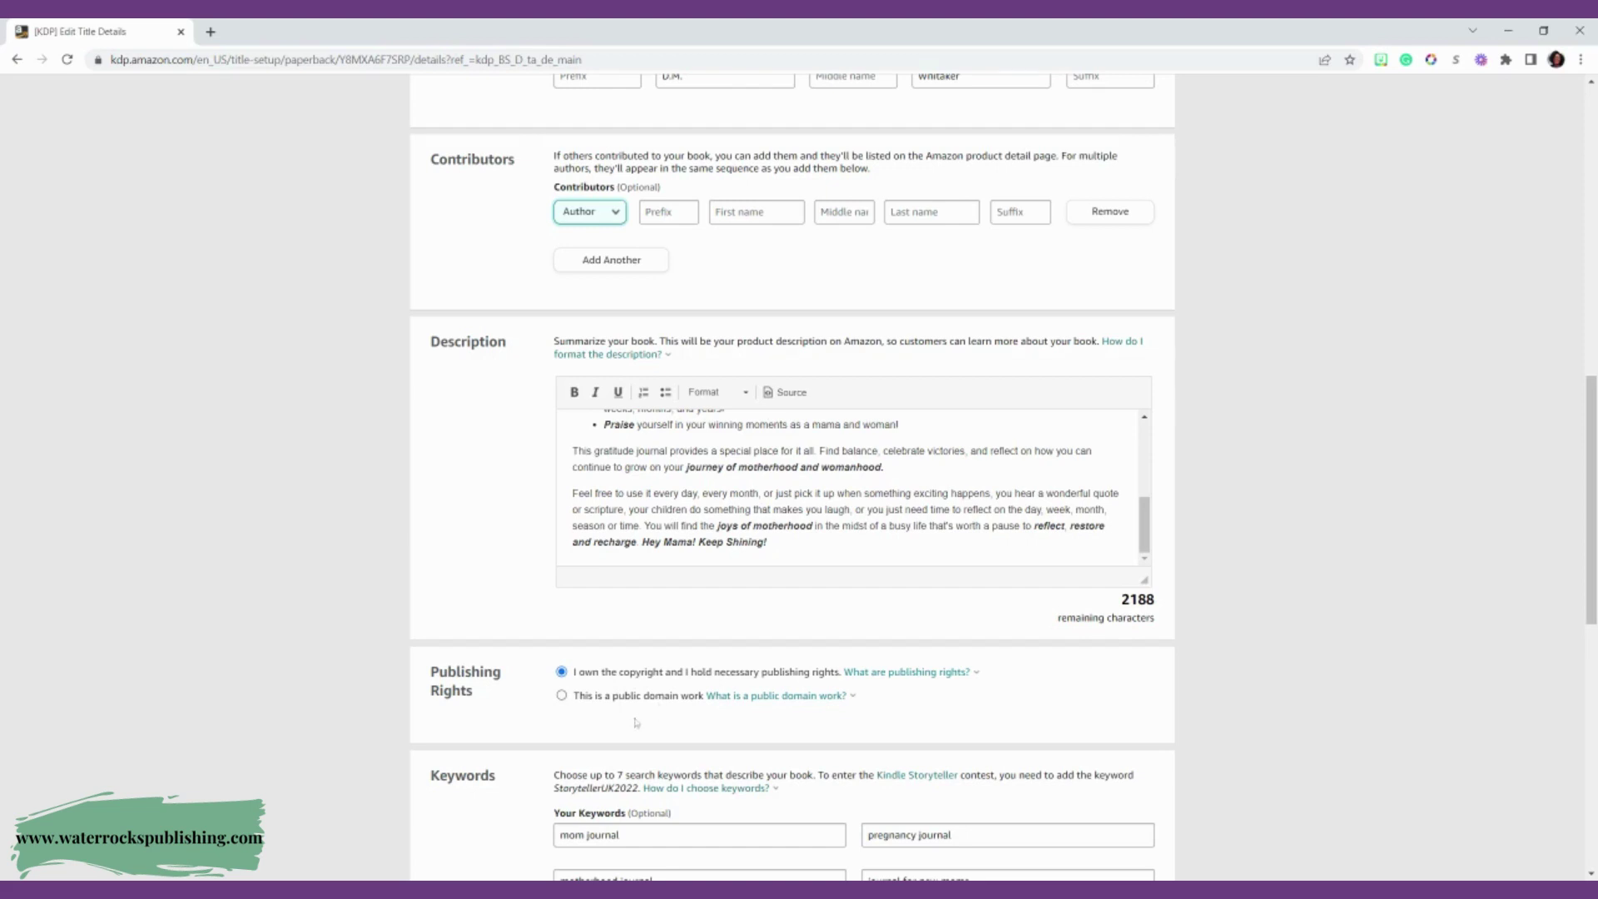
# Review the publishing rights option and the search keywords entered for the paperback
pyautogui.scroll(-1, 638, 721)
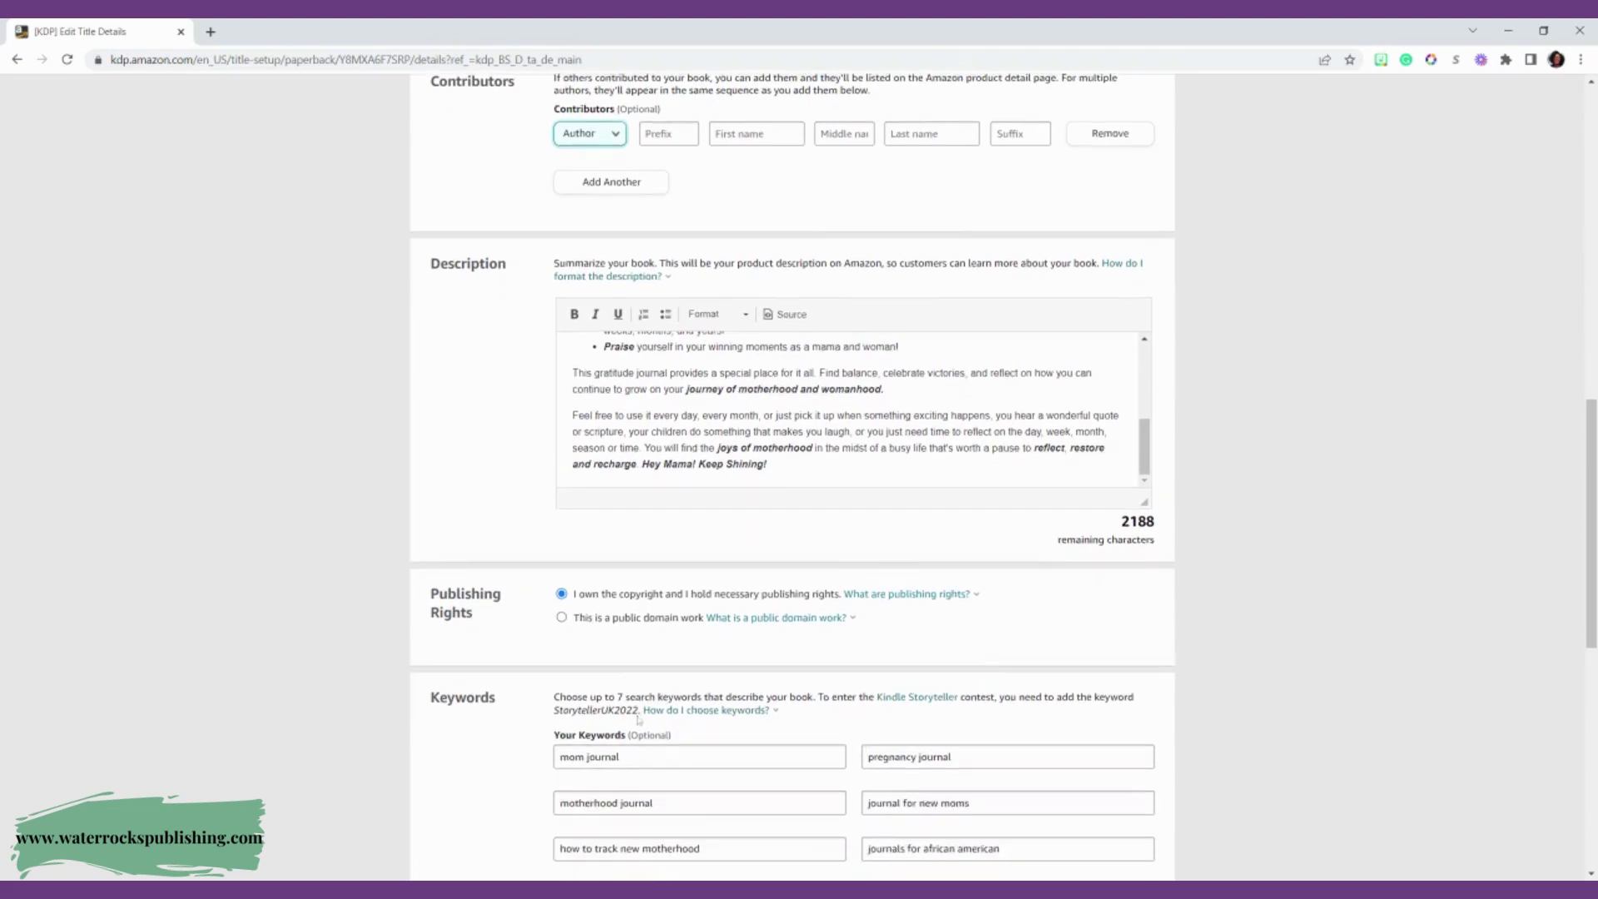
pyautogui.scroll(-1, 638, 721)
pyautogui.scroll(-2, 612, 582)
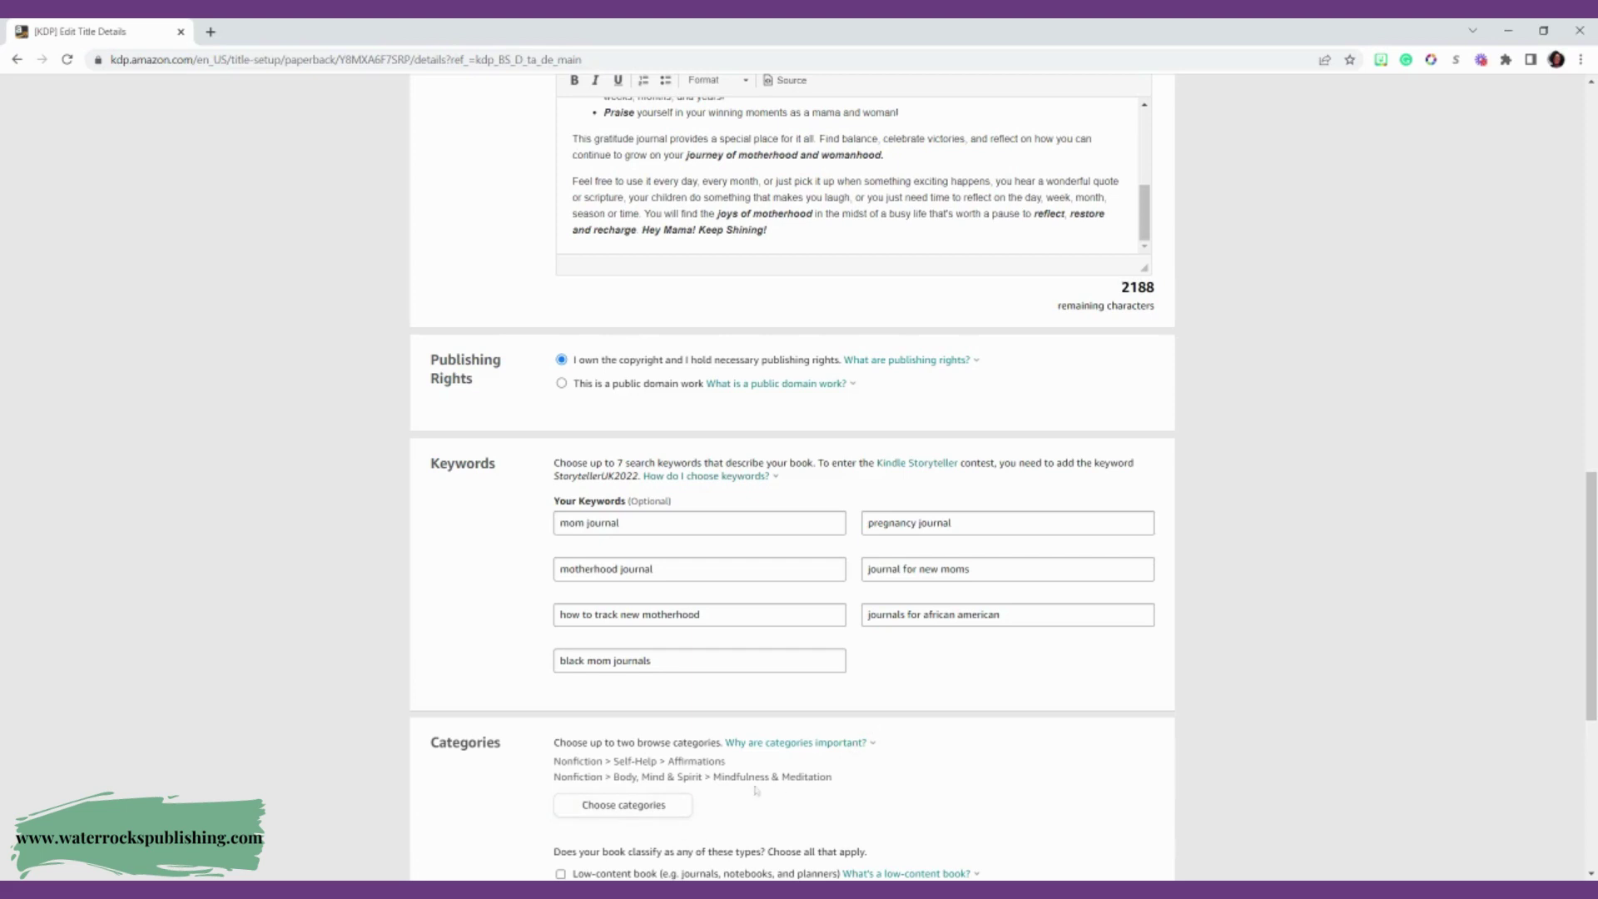
pyautogui.scroll(-1, 666, 820)
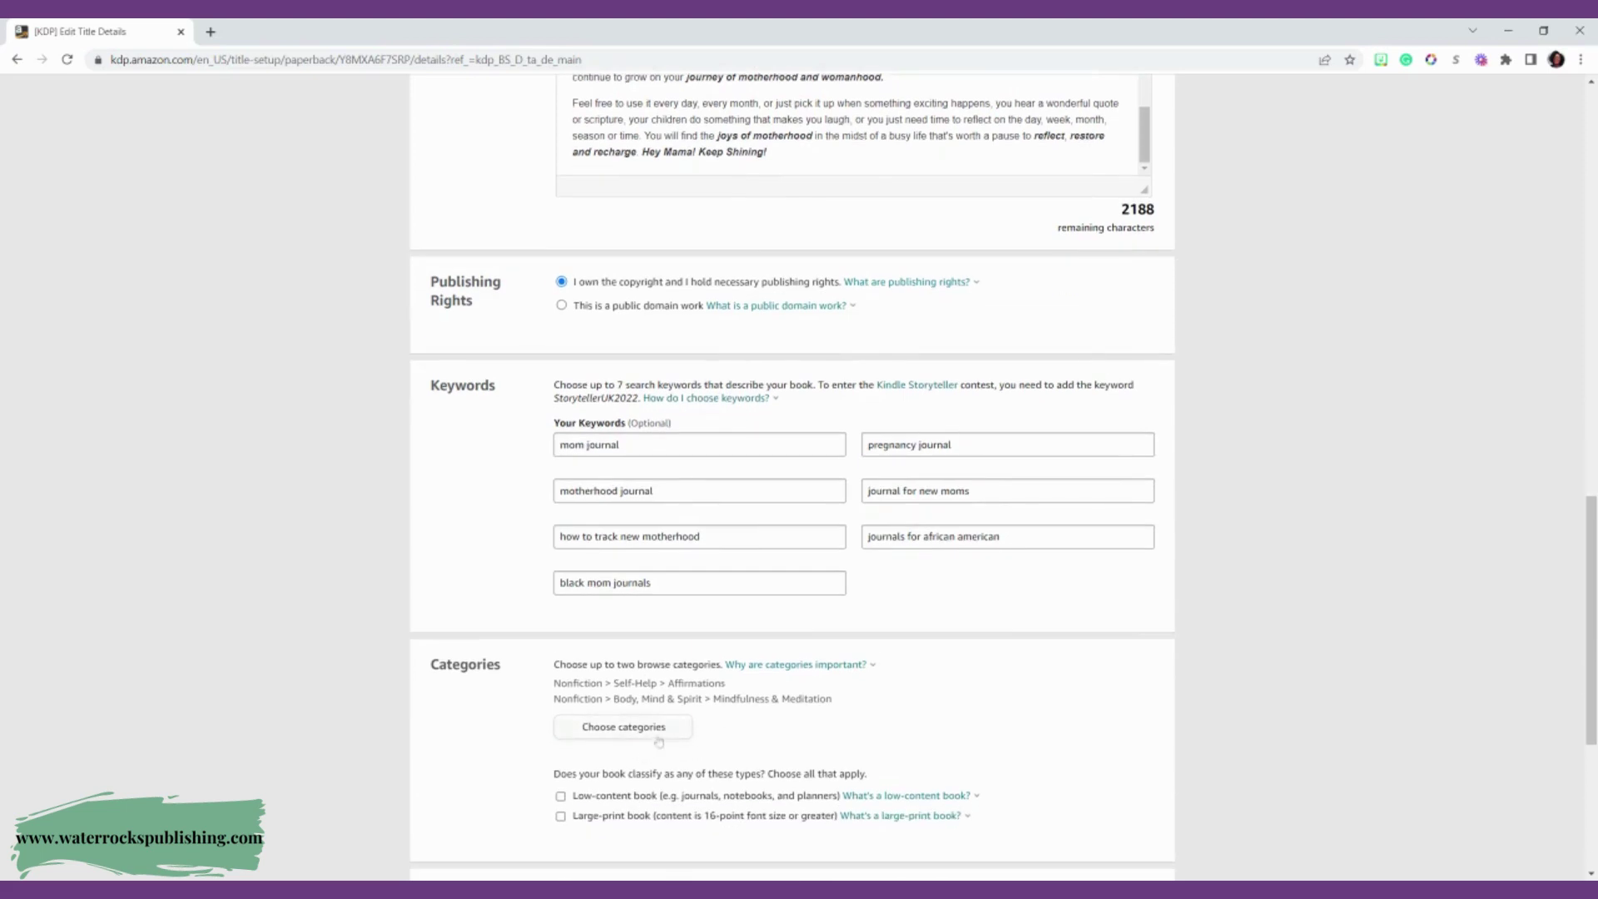
# Browse the Fiction and Nonfiction categories, check Mindfulness & Meditation under Body, Mind & Spirit, and save the category selection
pyautogui.click(654, 732)
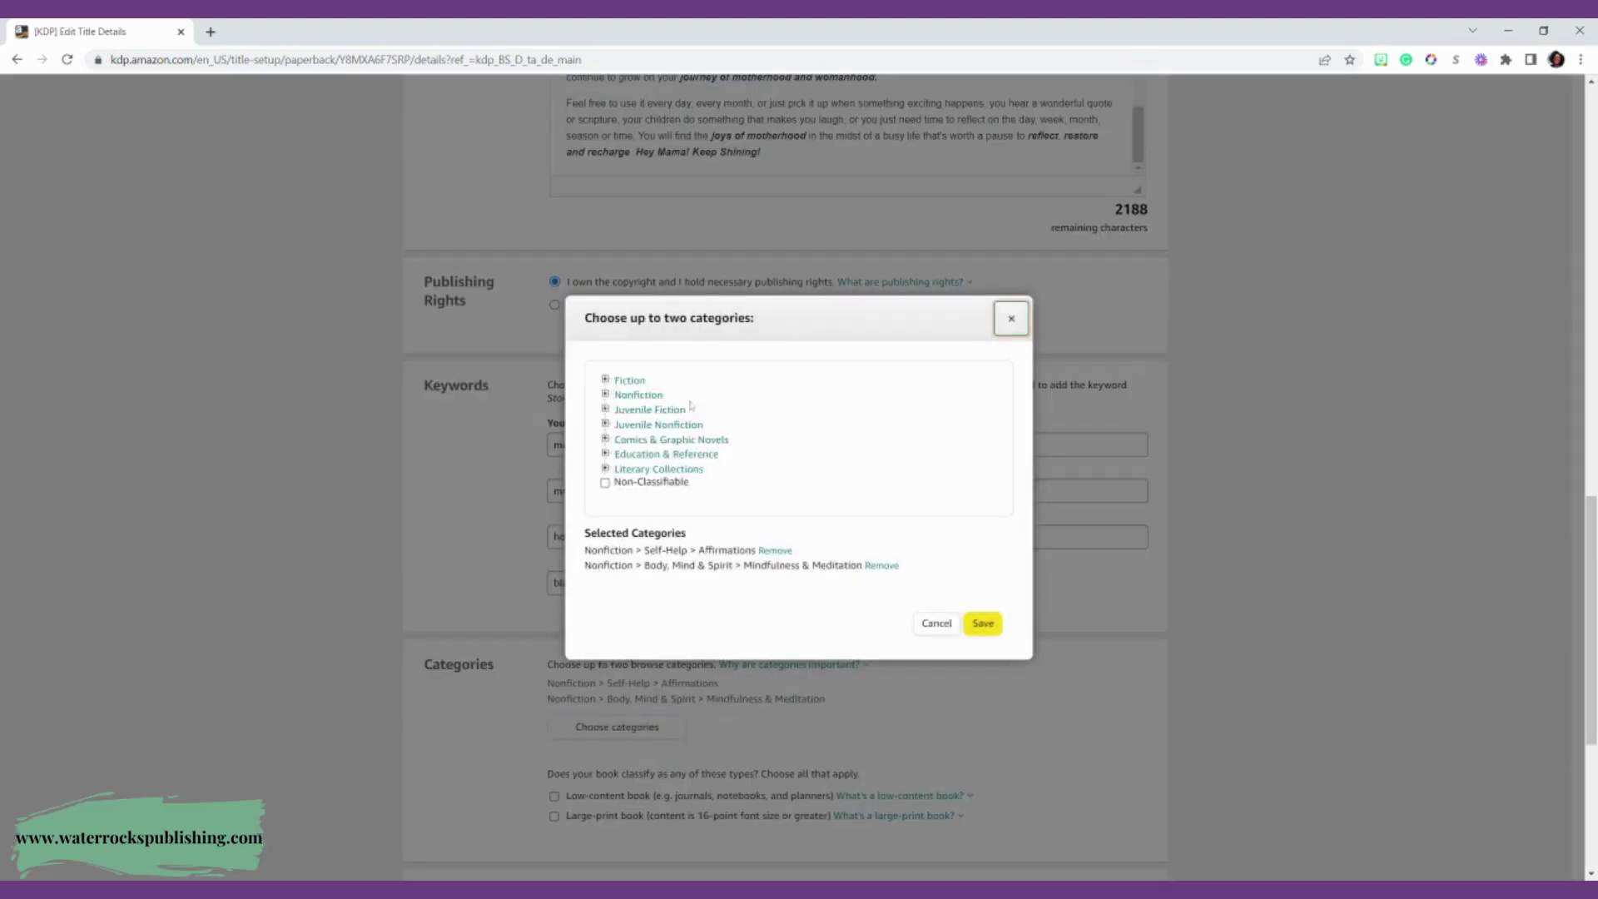
pyautogui.click(630, 381)
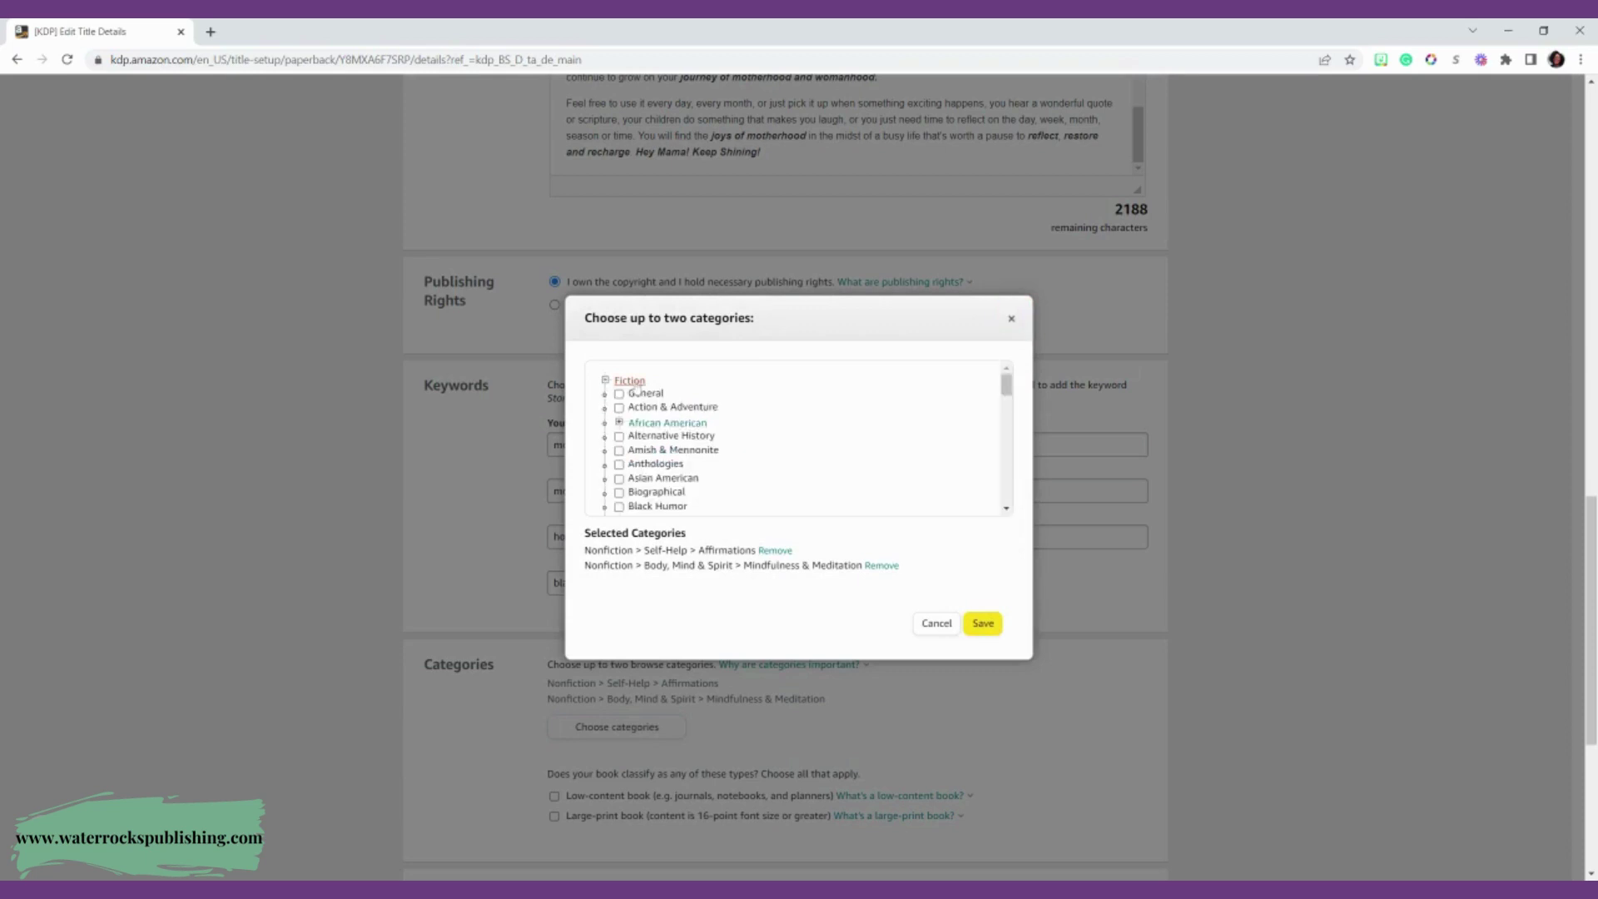
pyautogui.click(632, 382)
pyautogui.click(656, 396)
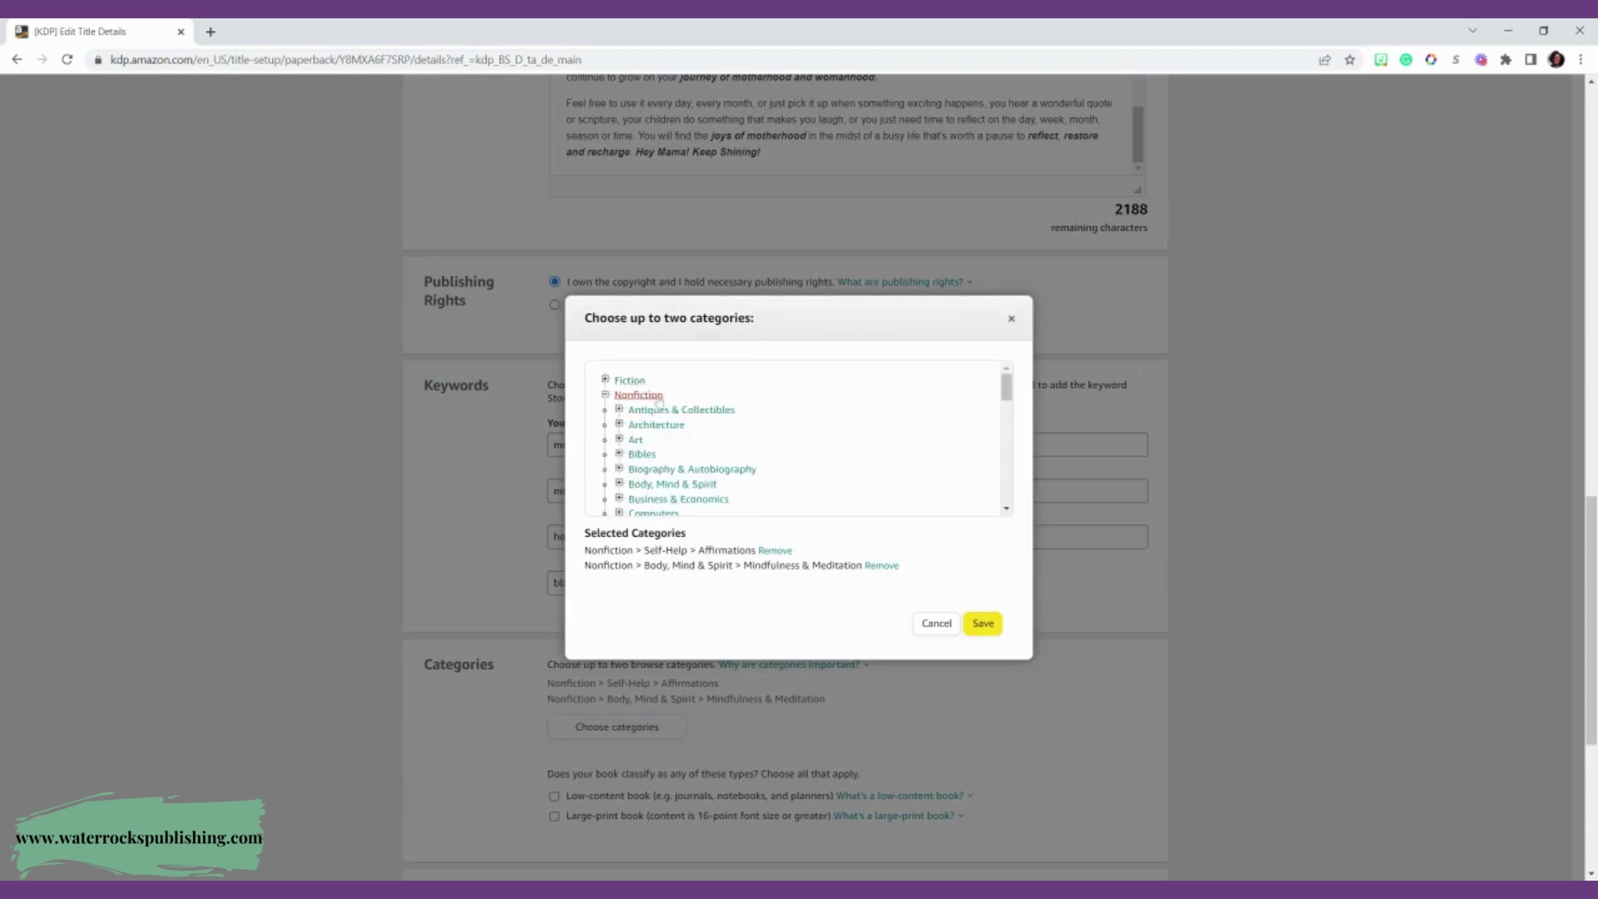
pyautogui.scroll(-2, 658, 402)
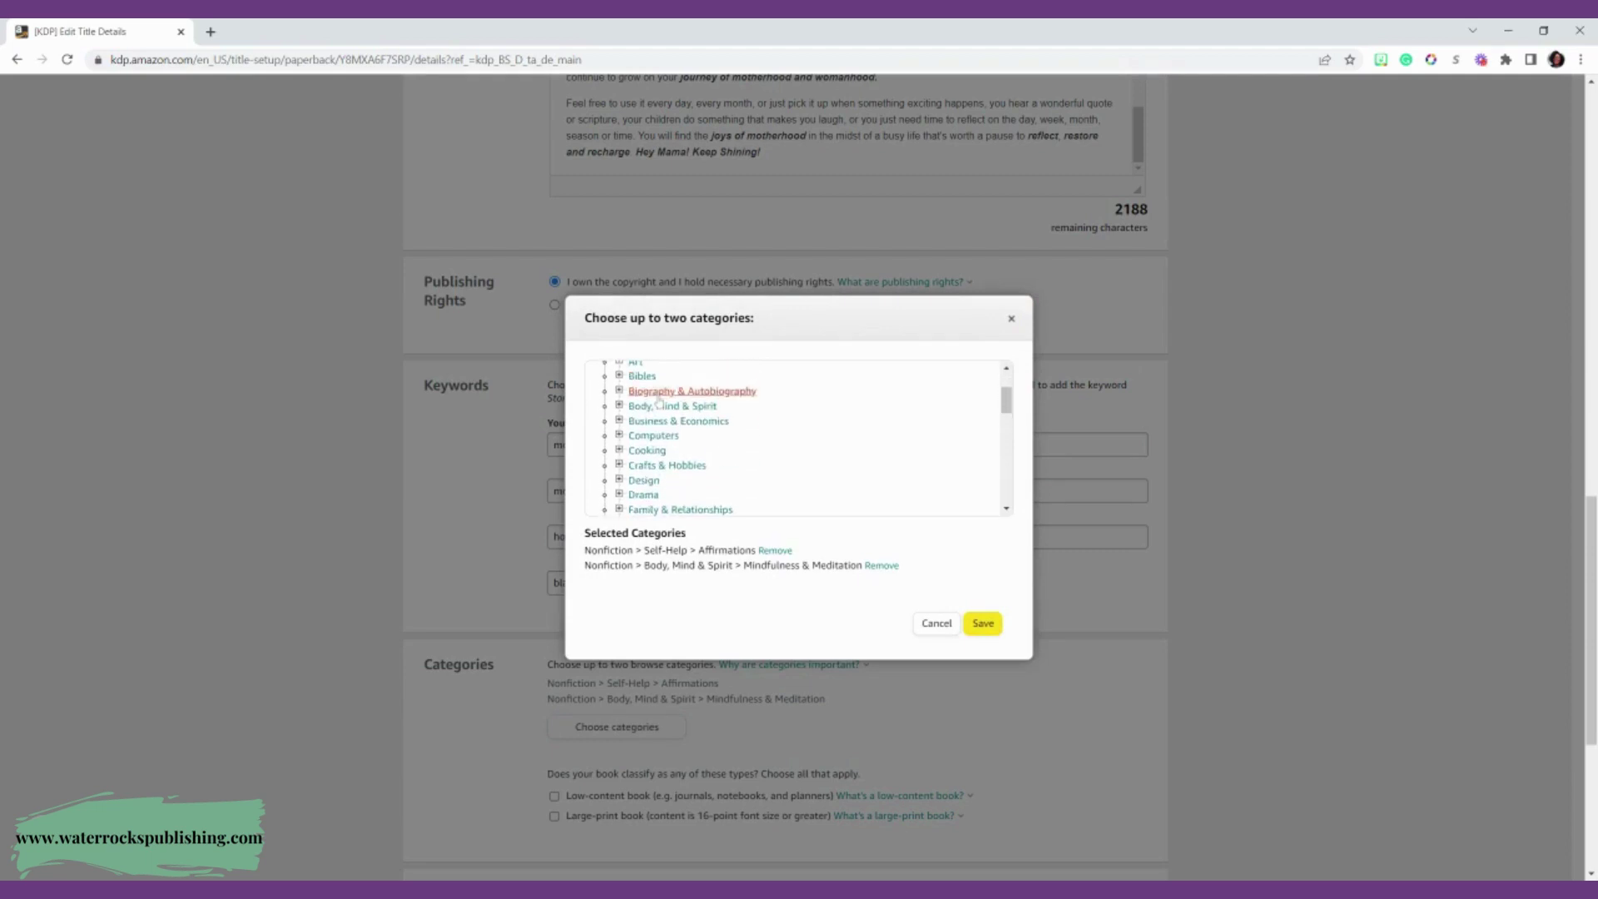
pyautogui.click(666, 408)
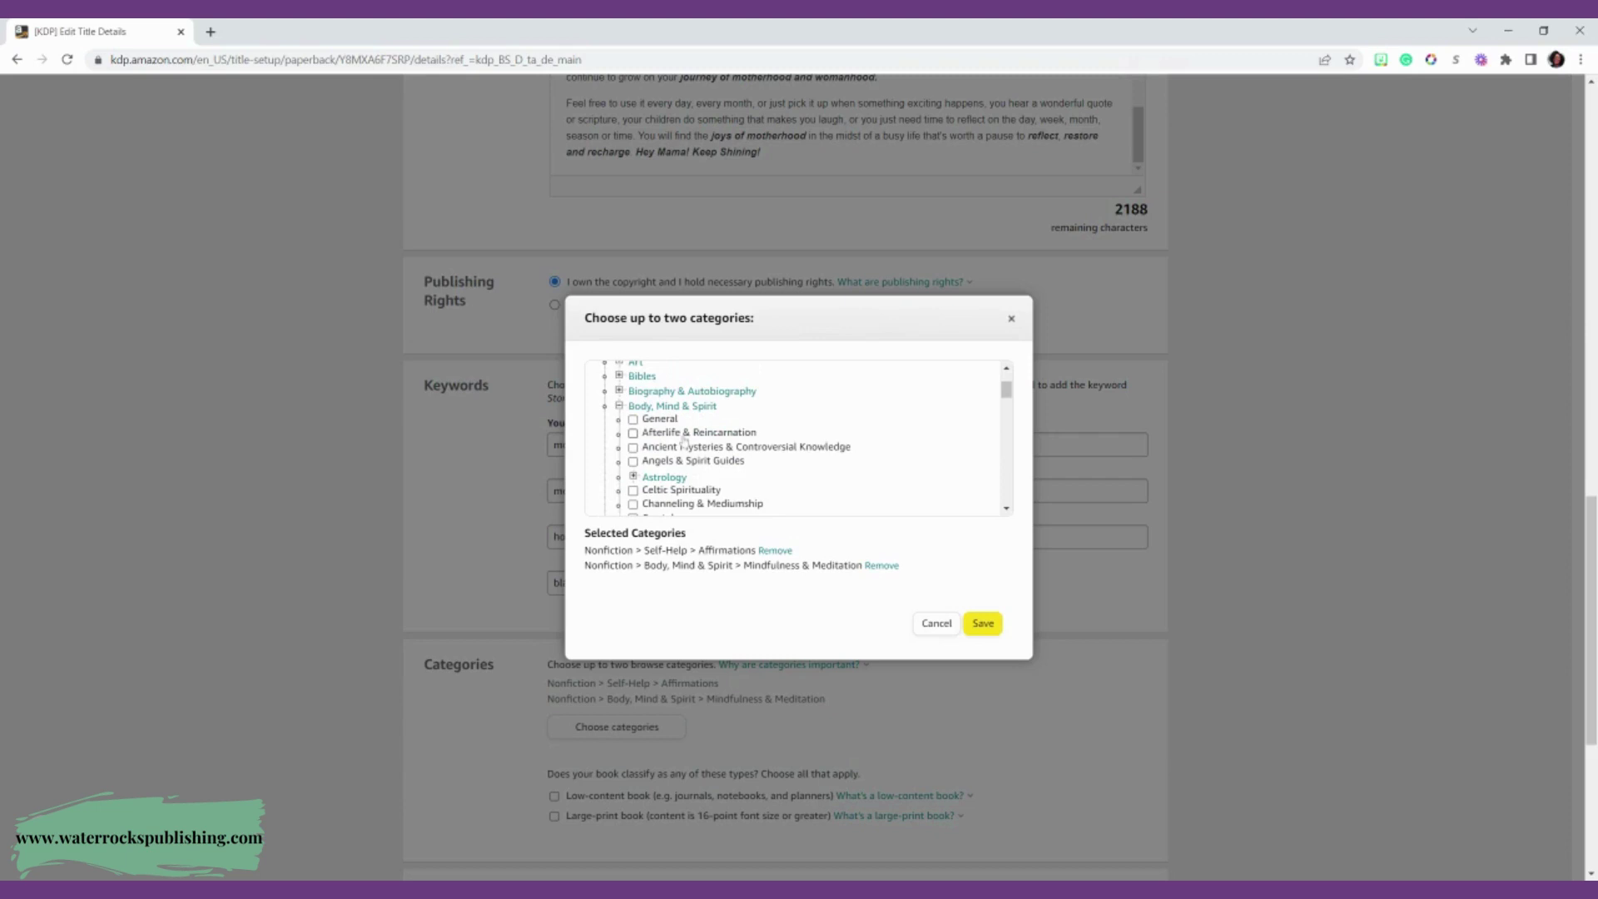
pyautogui.scroll(-1, 683, 441)
pyautogui.scroll(-3, 683, 441)
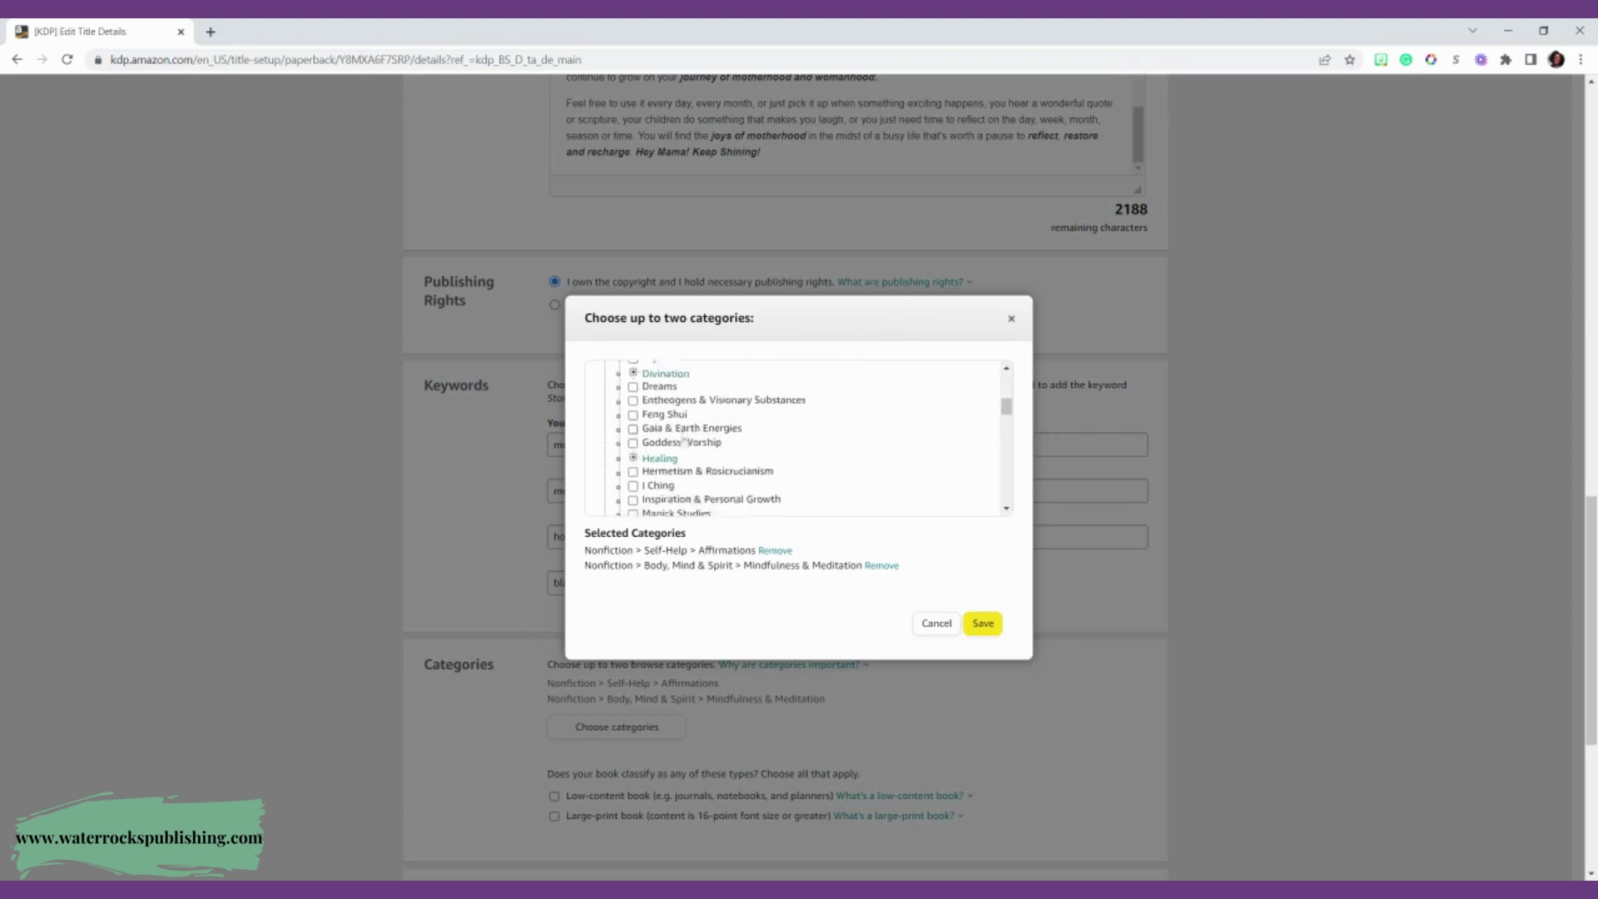
pyautogui.scroll(-1, 683, 442)
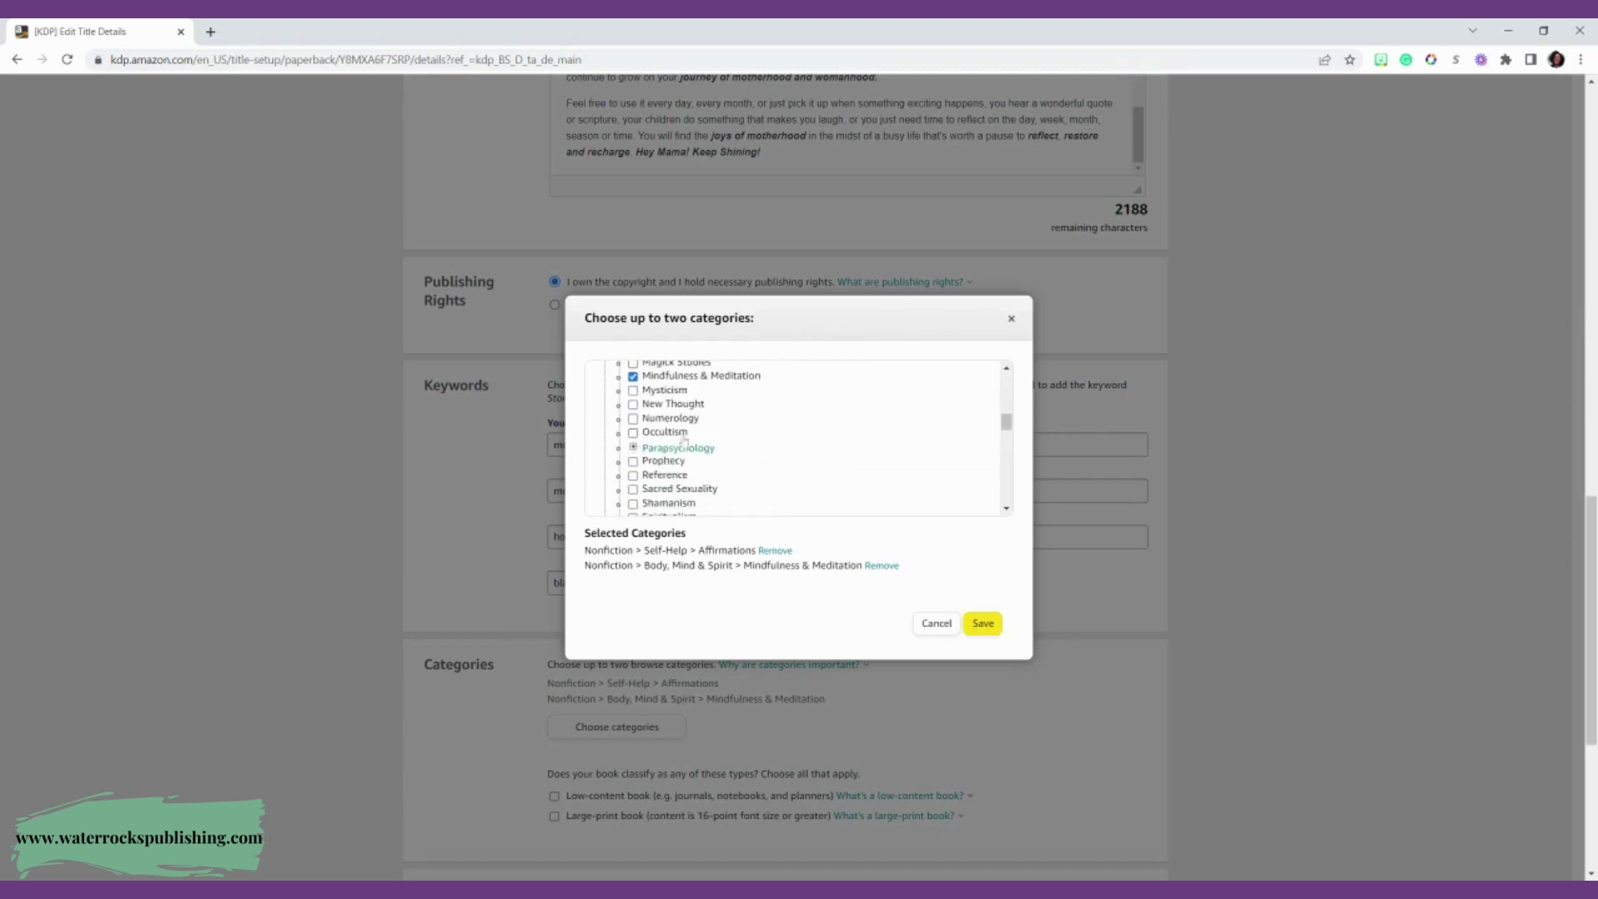
pyautogui.scroll(1, 683, 441)
pyautogui.doubleClick(670, 454)
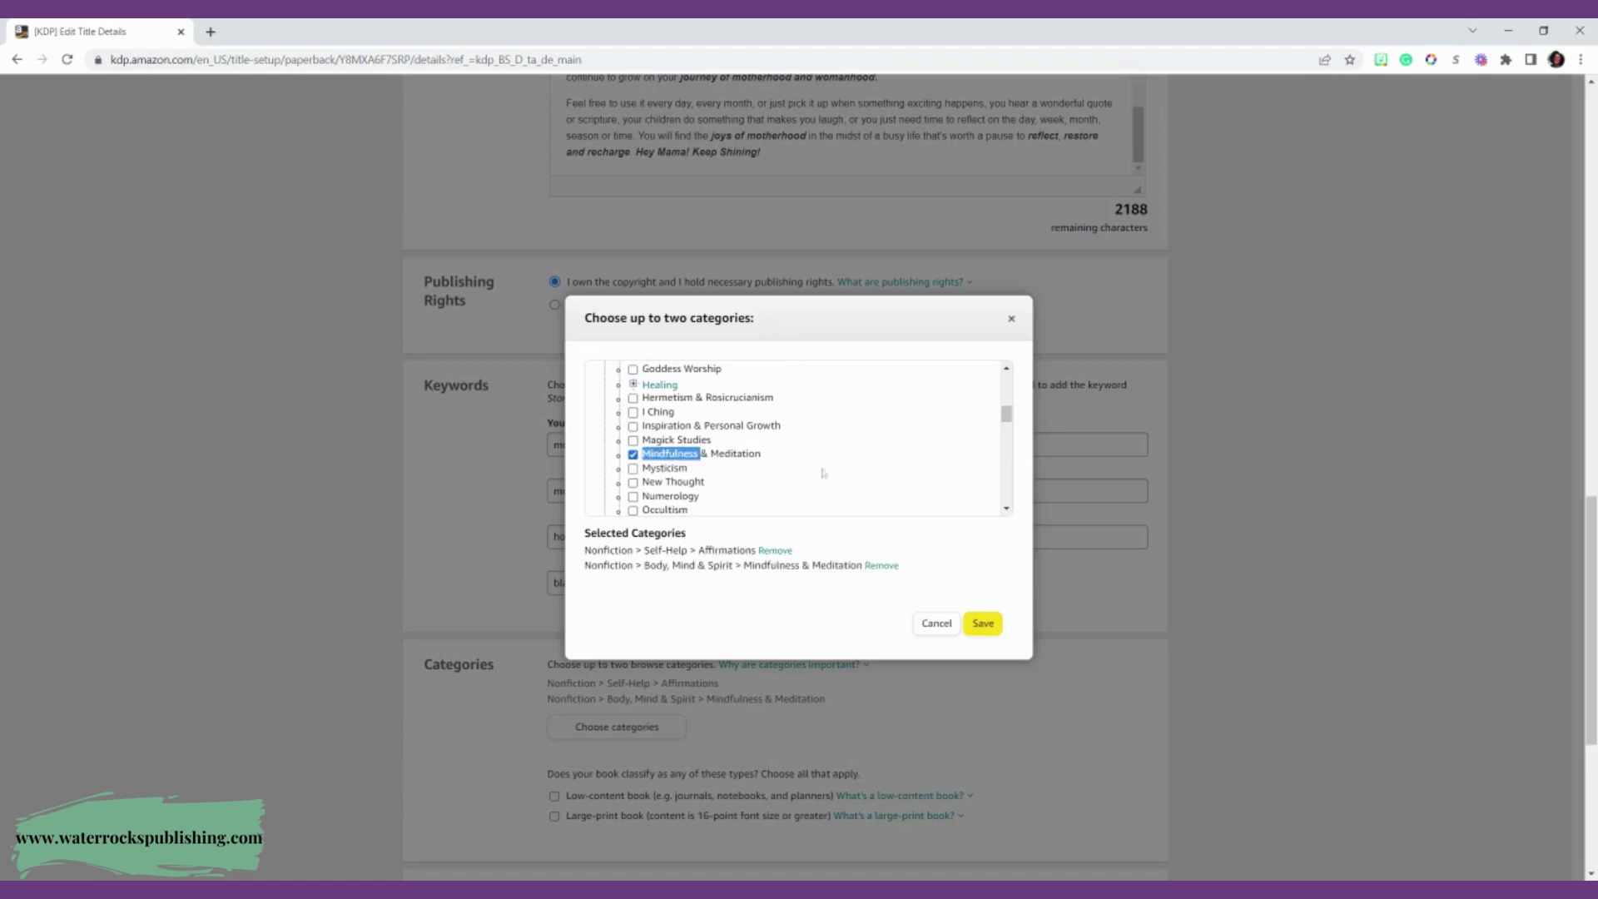
pyautogui.scroll(-4, 832, 535)
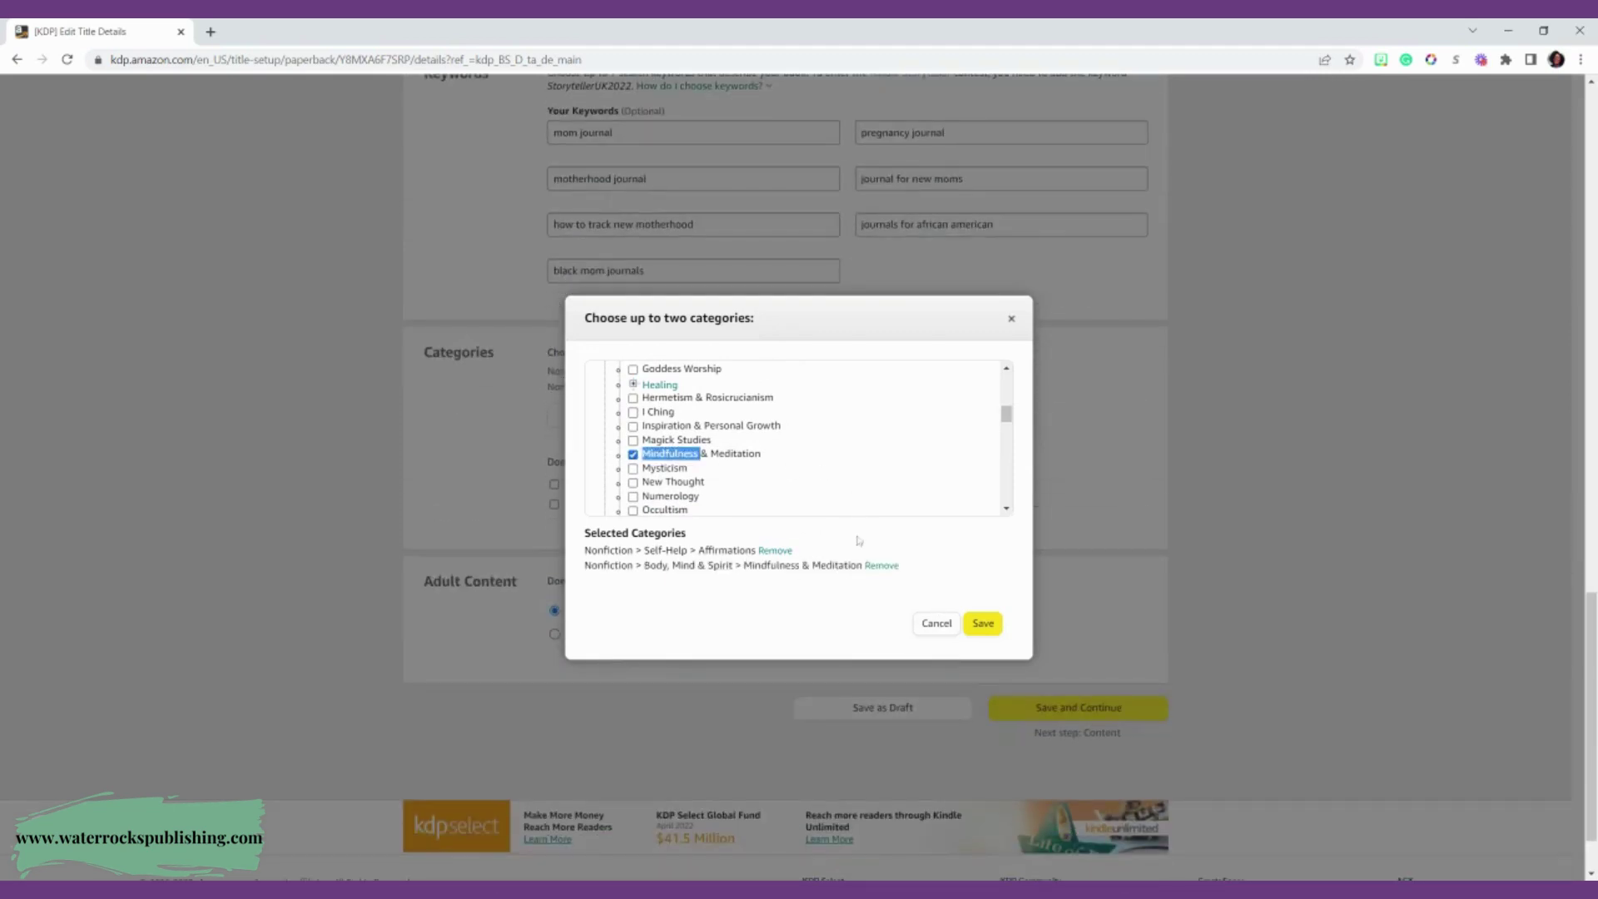
pyautogui.click(983, 623)
# Classify the paperback as a low-content book, save the details and continue to the paperback content page
pyautogui.scroll(4, 708, 599)
pyautogui.scroll(-3, 597, 573)
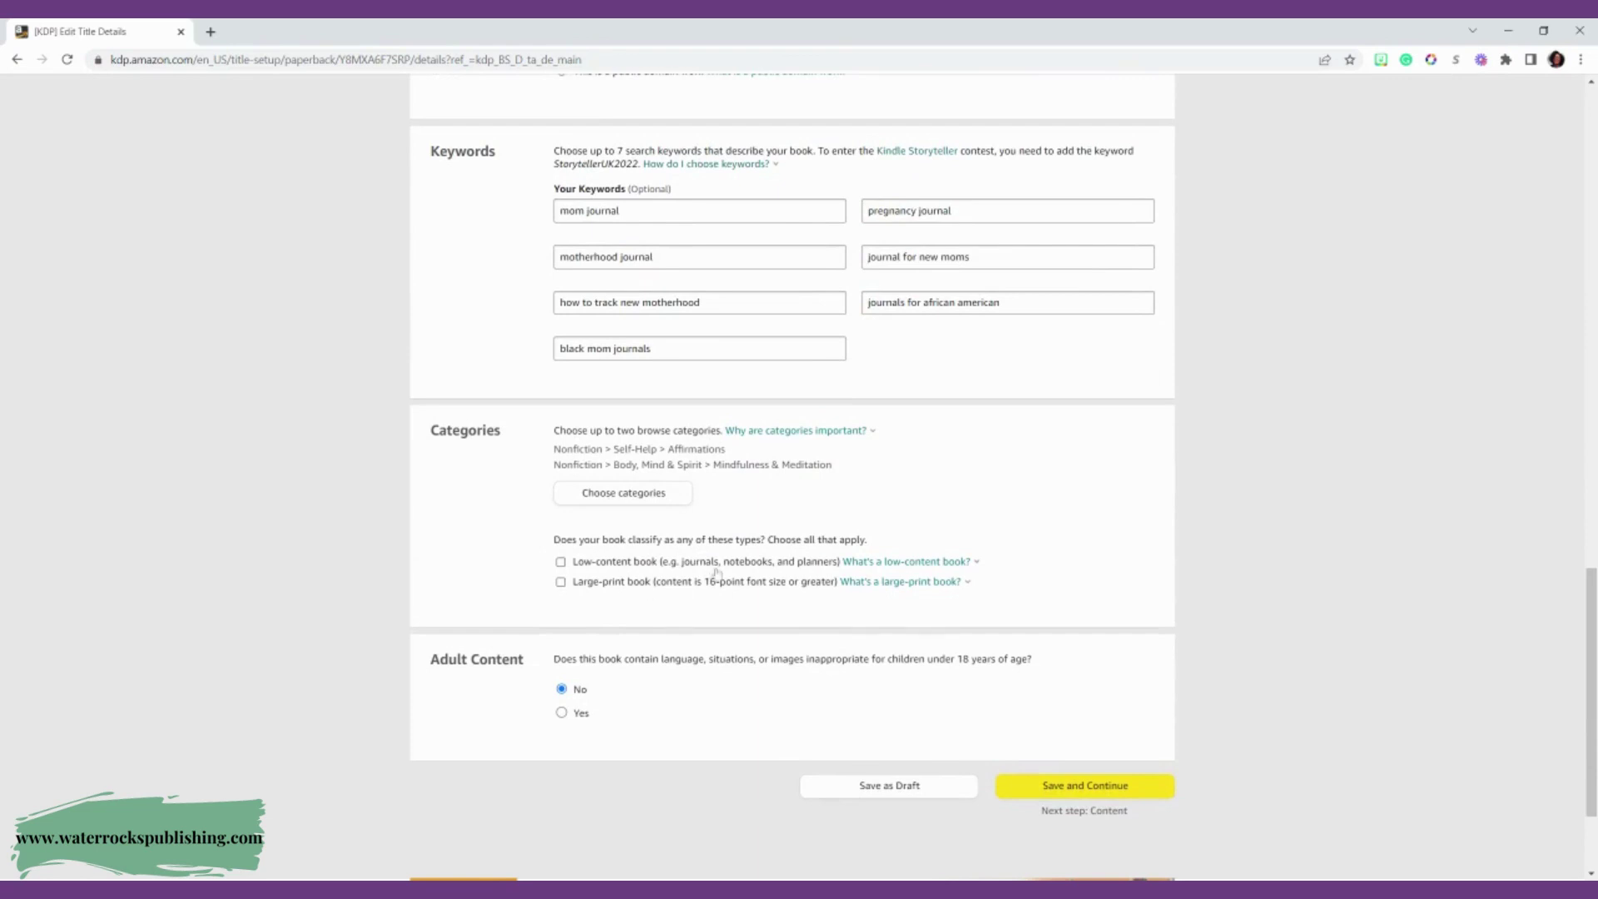
pyautogui.moveTo(853, 585)
pyautogui.click(646, 566)
pyautogui.click(1104, 789)
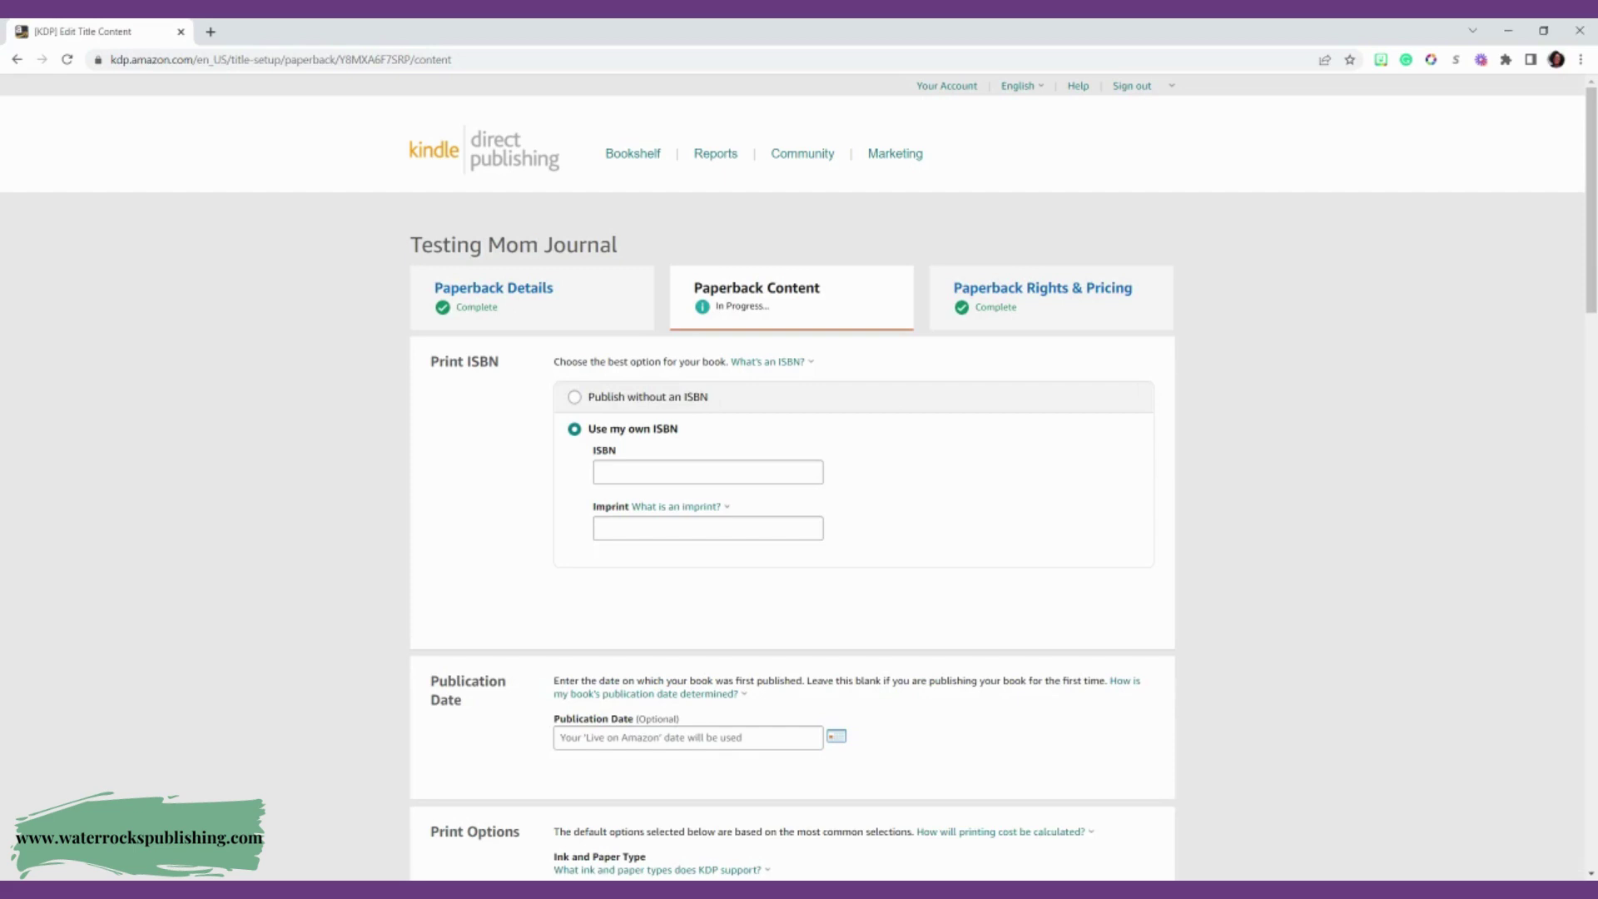
pyautogui.click(707, 472)
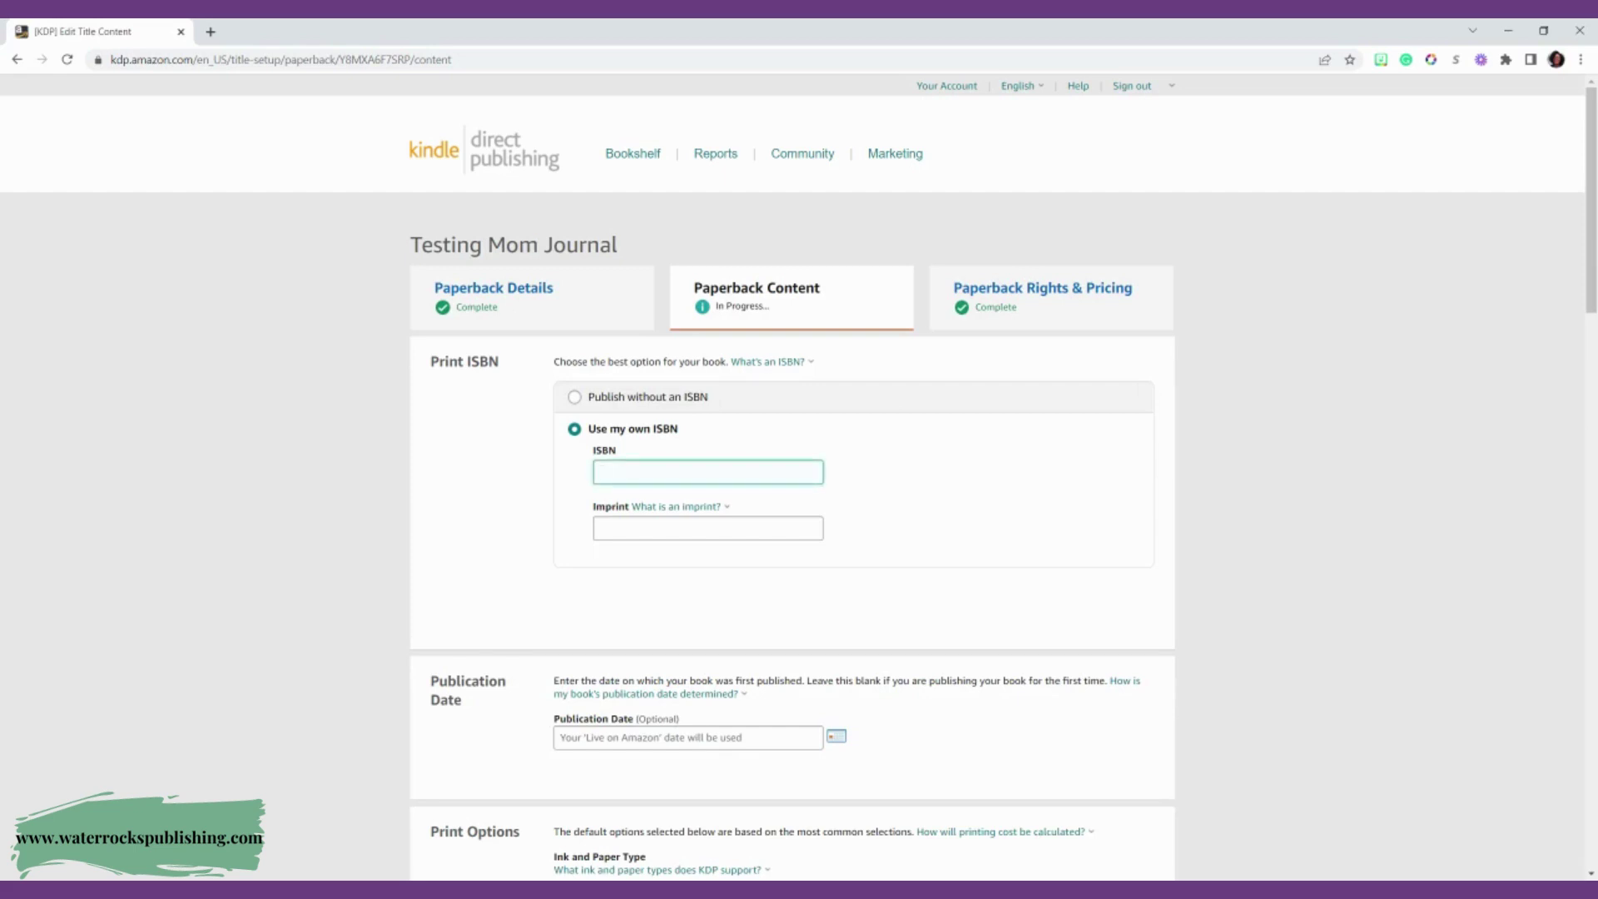
pyautogui.click(698, 397)
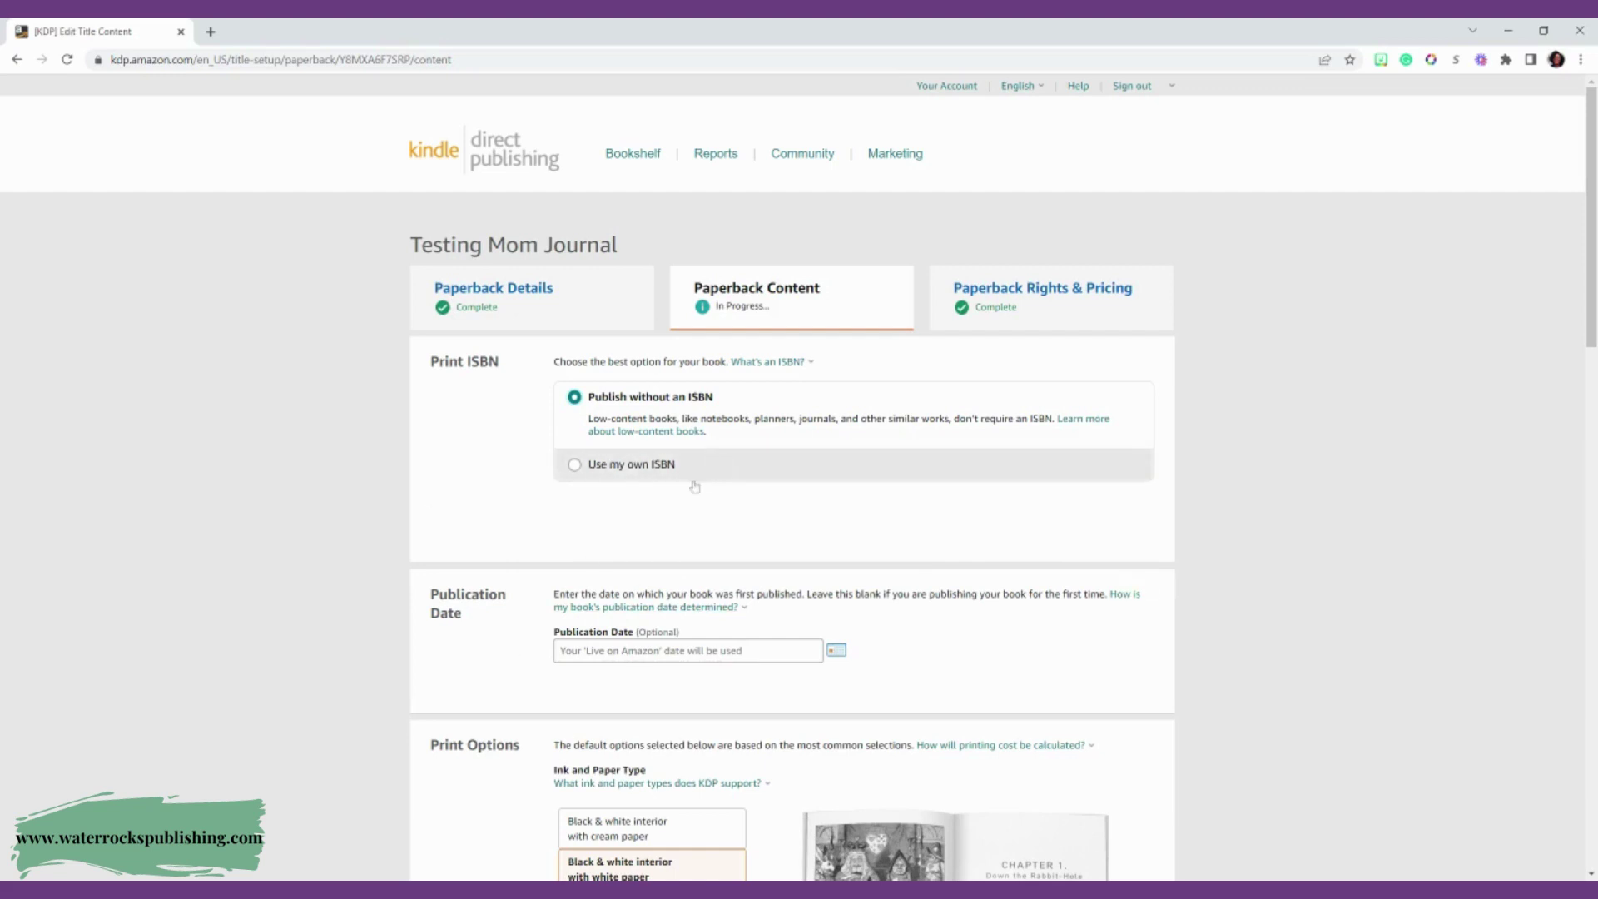
pyautogui.click(642, 466)
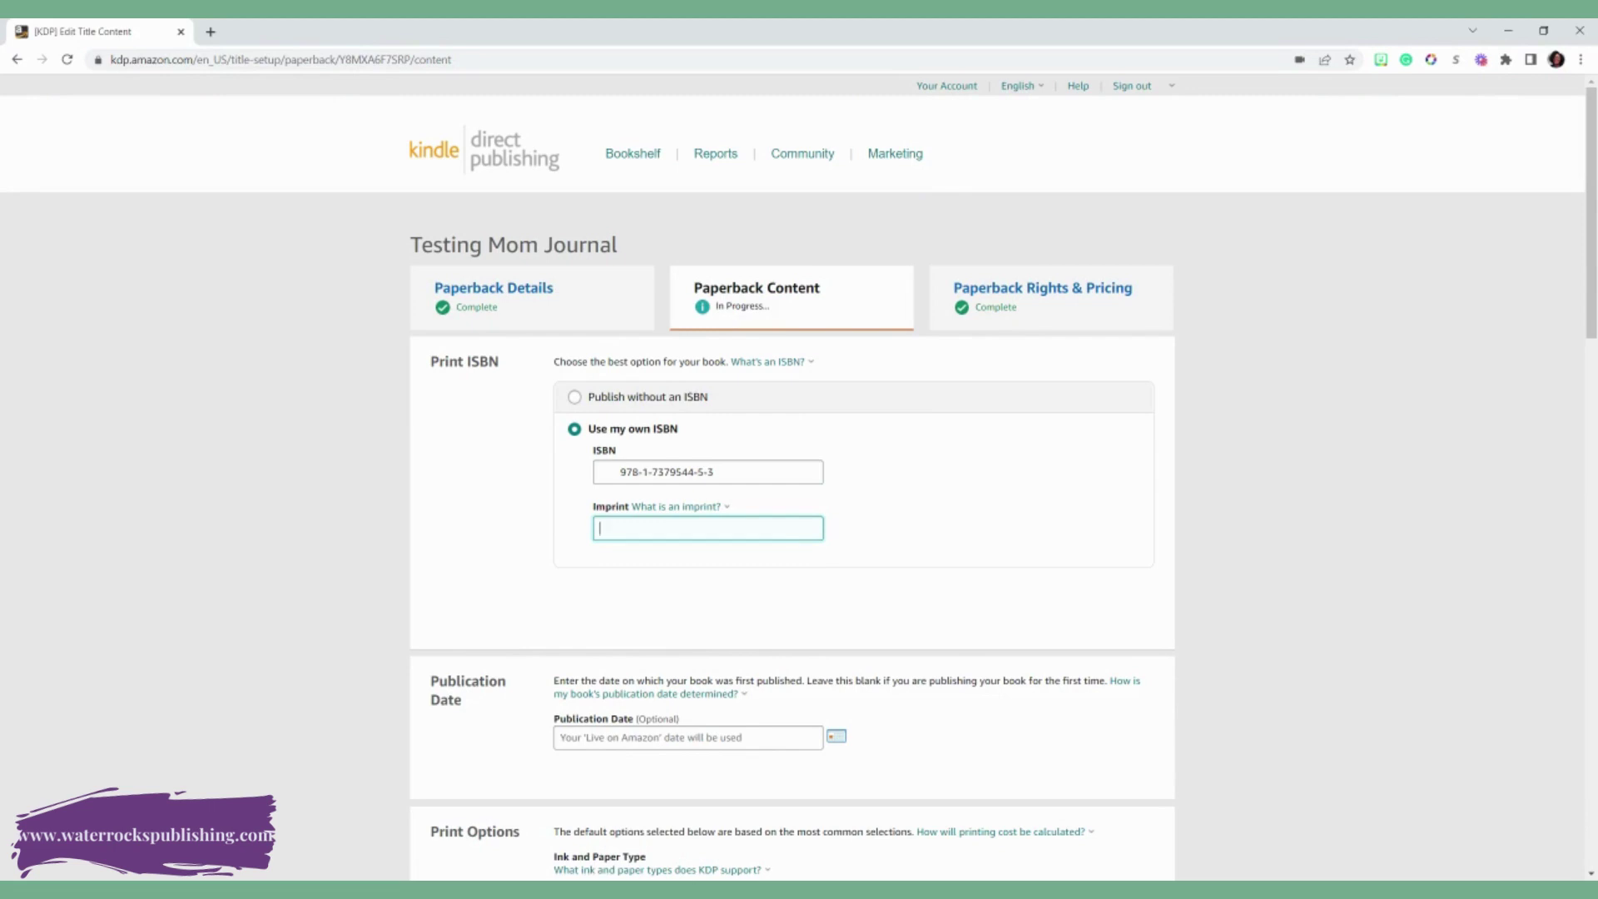
pyautogui.write('Water Rocks Publishing, LLC')
# Compare the premium color, standard color and cream paper options, and return to Black & white interior with white paper
pyautogui.scroll(-4, 766, 460)
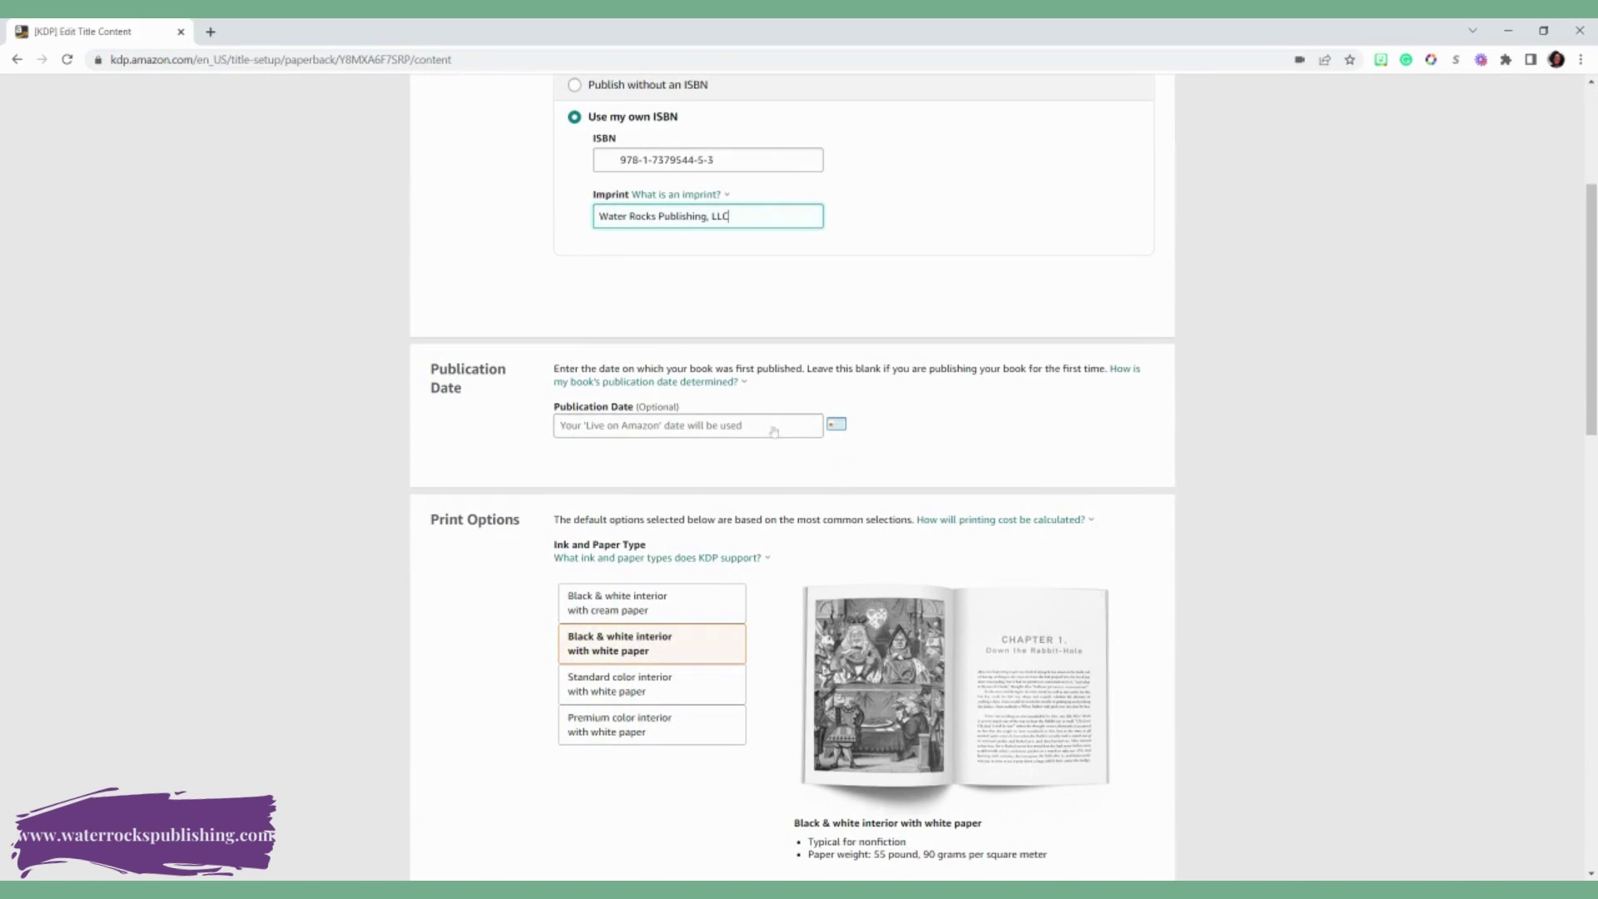
pyautogui.scroll(-1, 754, 429)
pyautogui.scroll(-4, 753, 428)
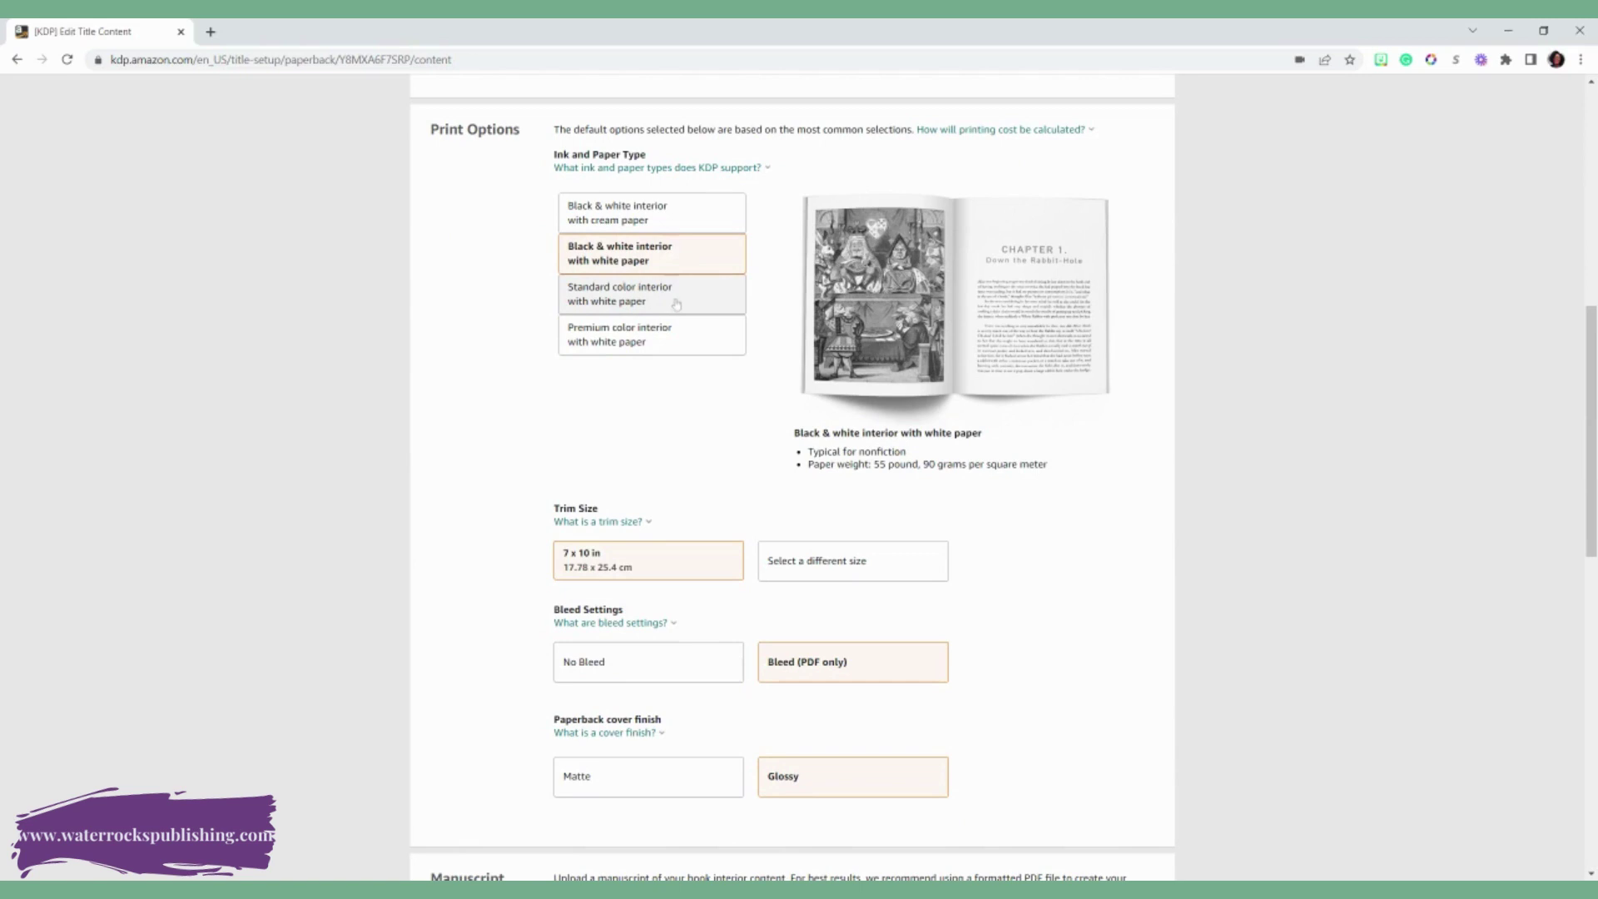
pyautogui.click(652, 337)
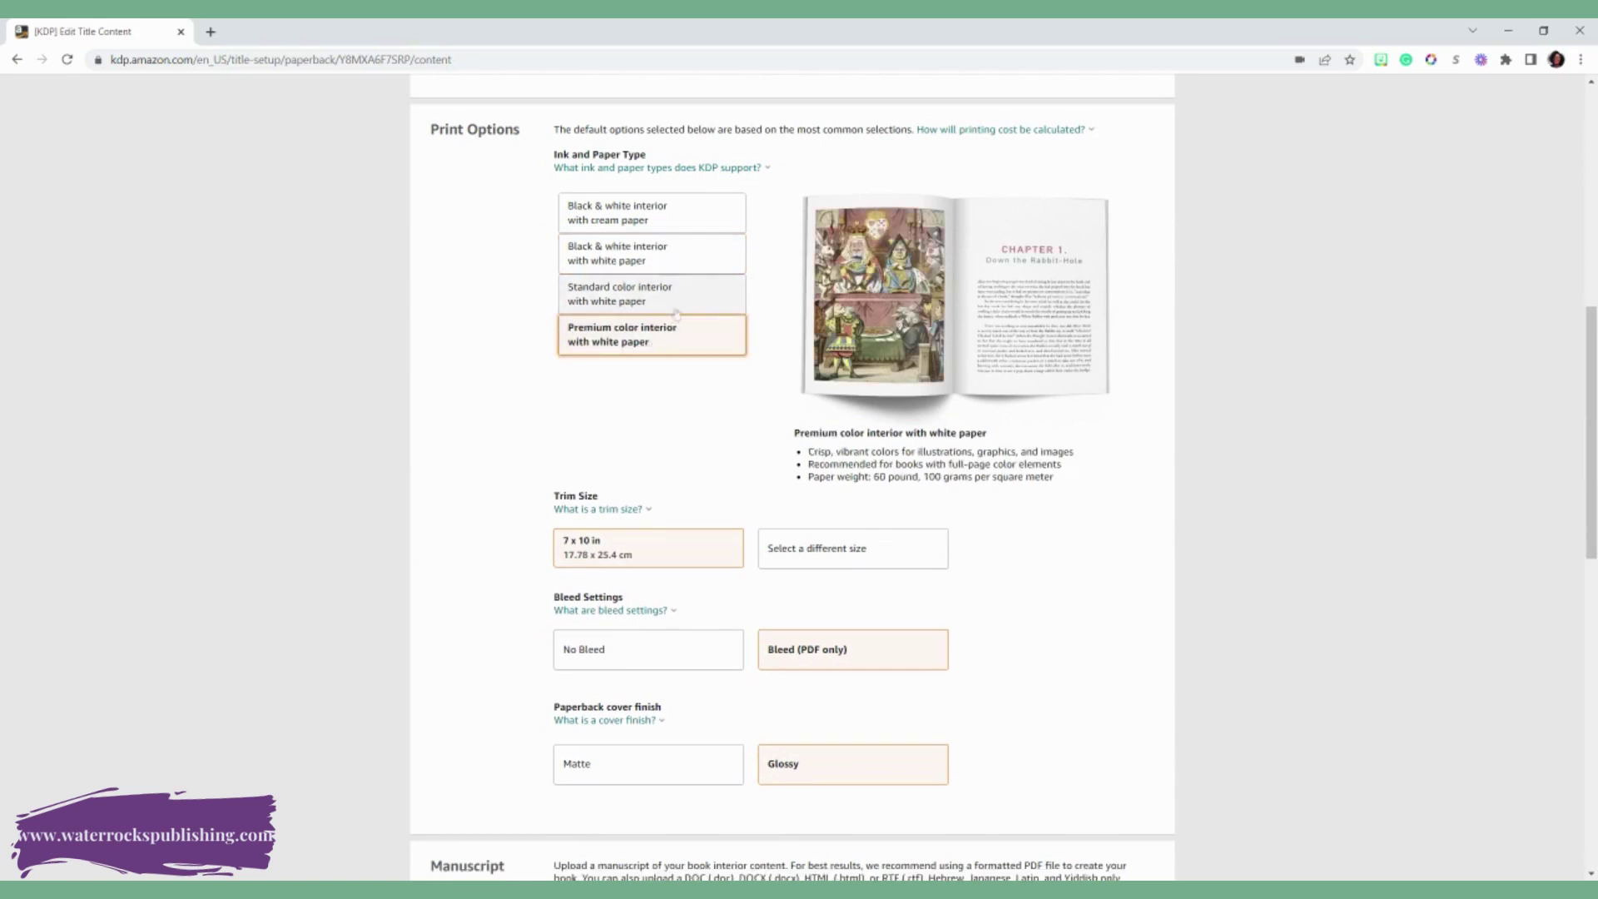
pyautogui.click(674, 308)
pyautogui.click(656, 318)
pyautogui.click(655, 306)
pyautogui.click(653, 330)
pyautogui.click(698, 218)
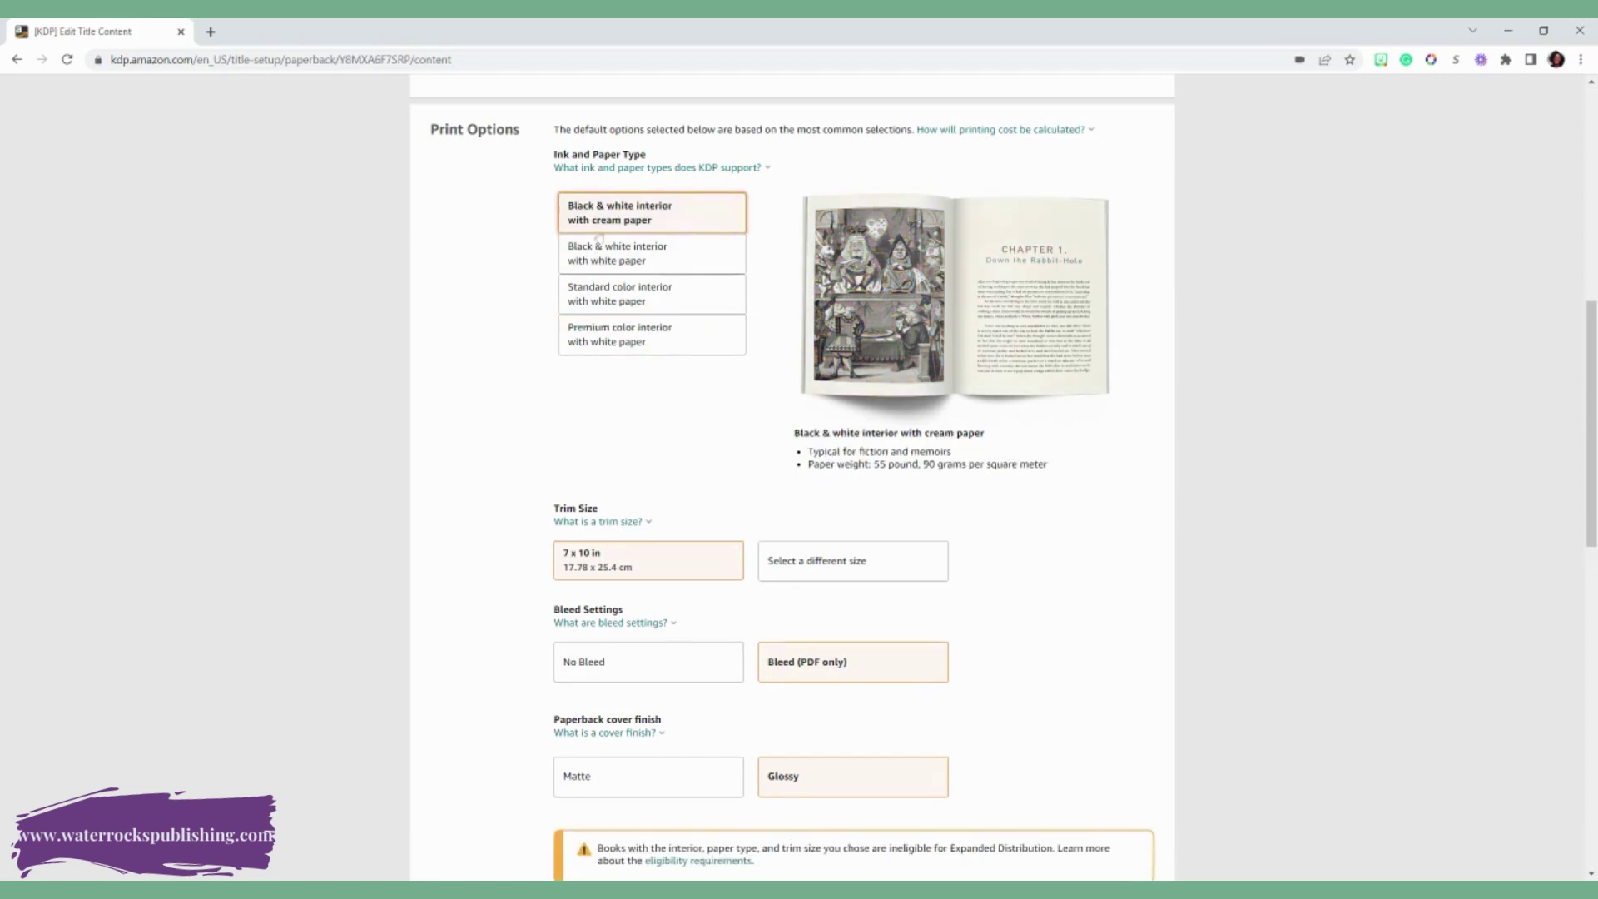
pyautogui.click(652, 262)
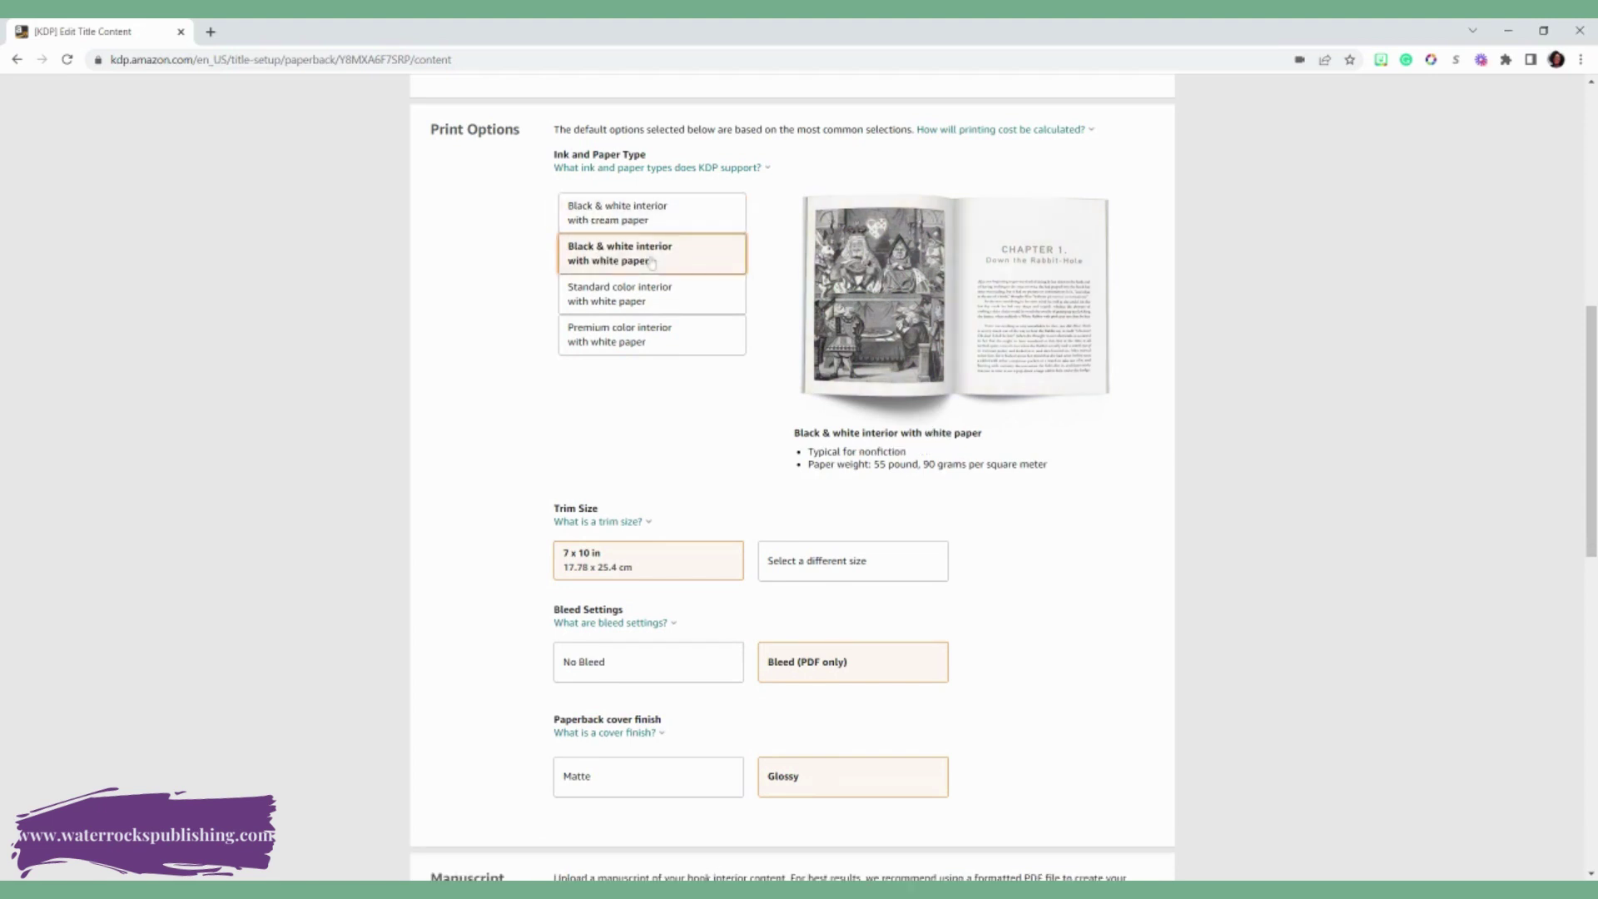
pyautogui.click(678, 226)
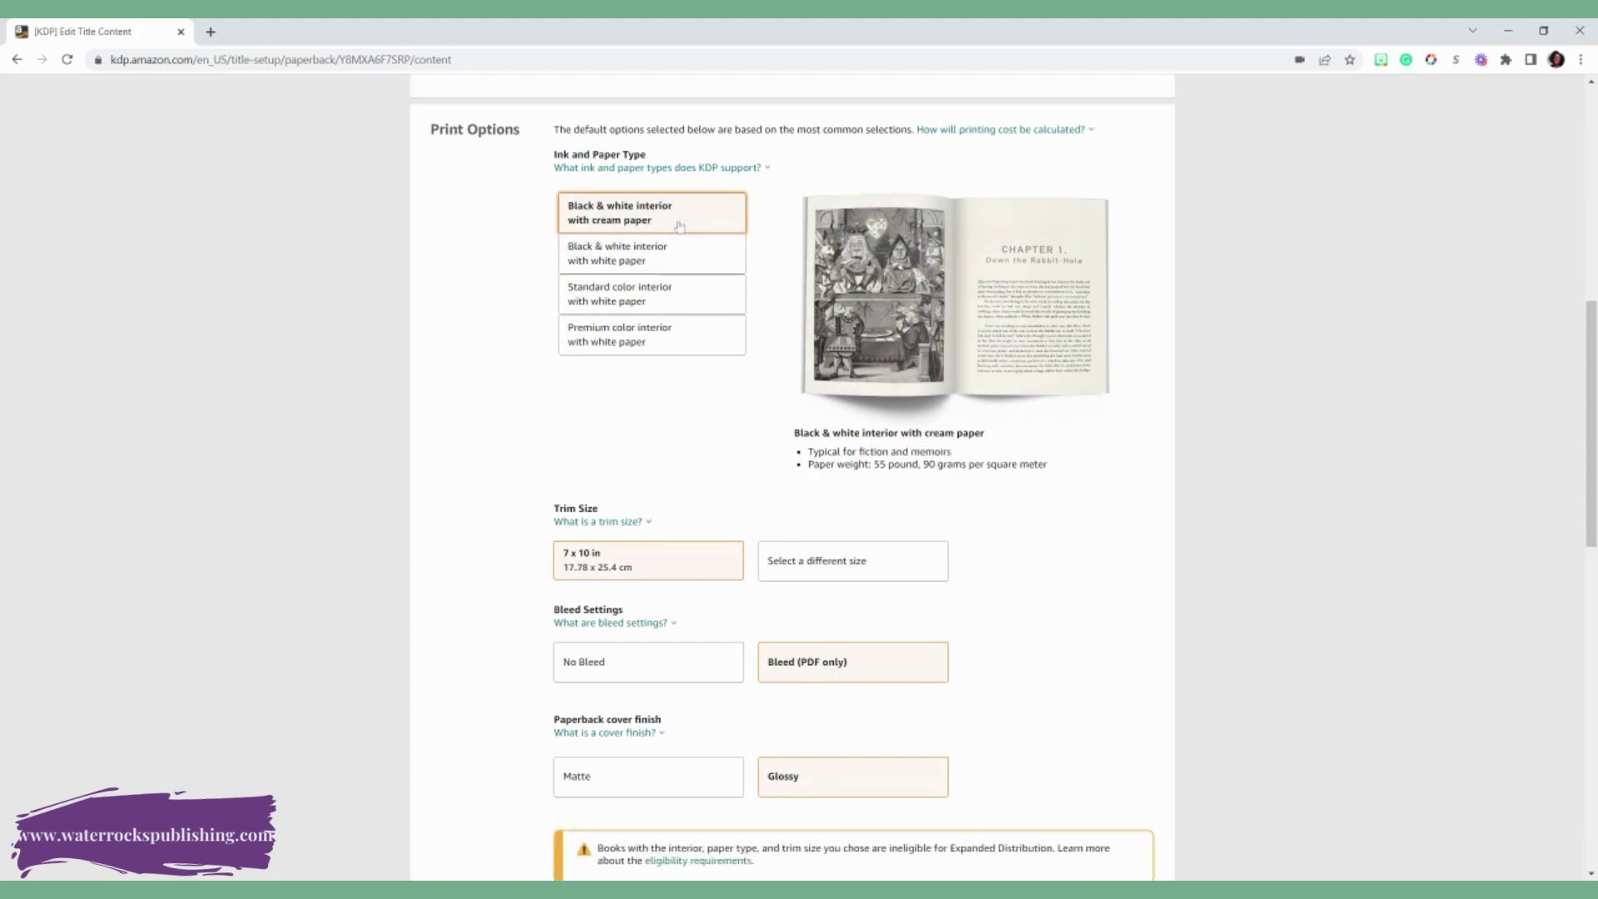
pyautogui.click(662, 264)
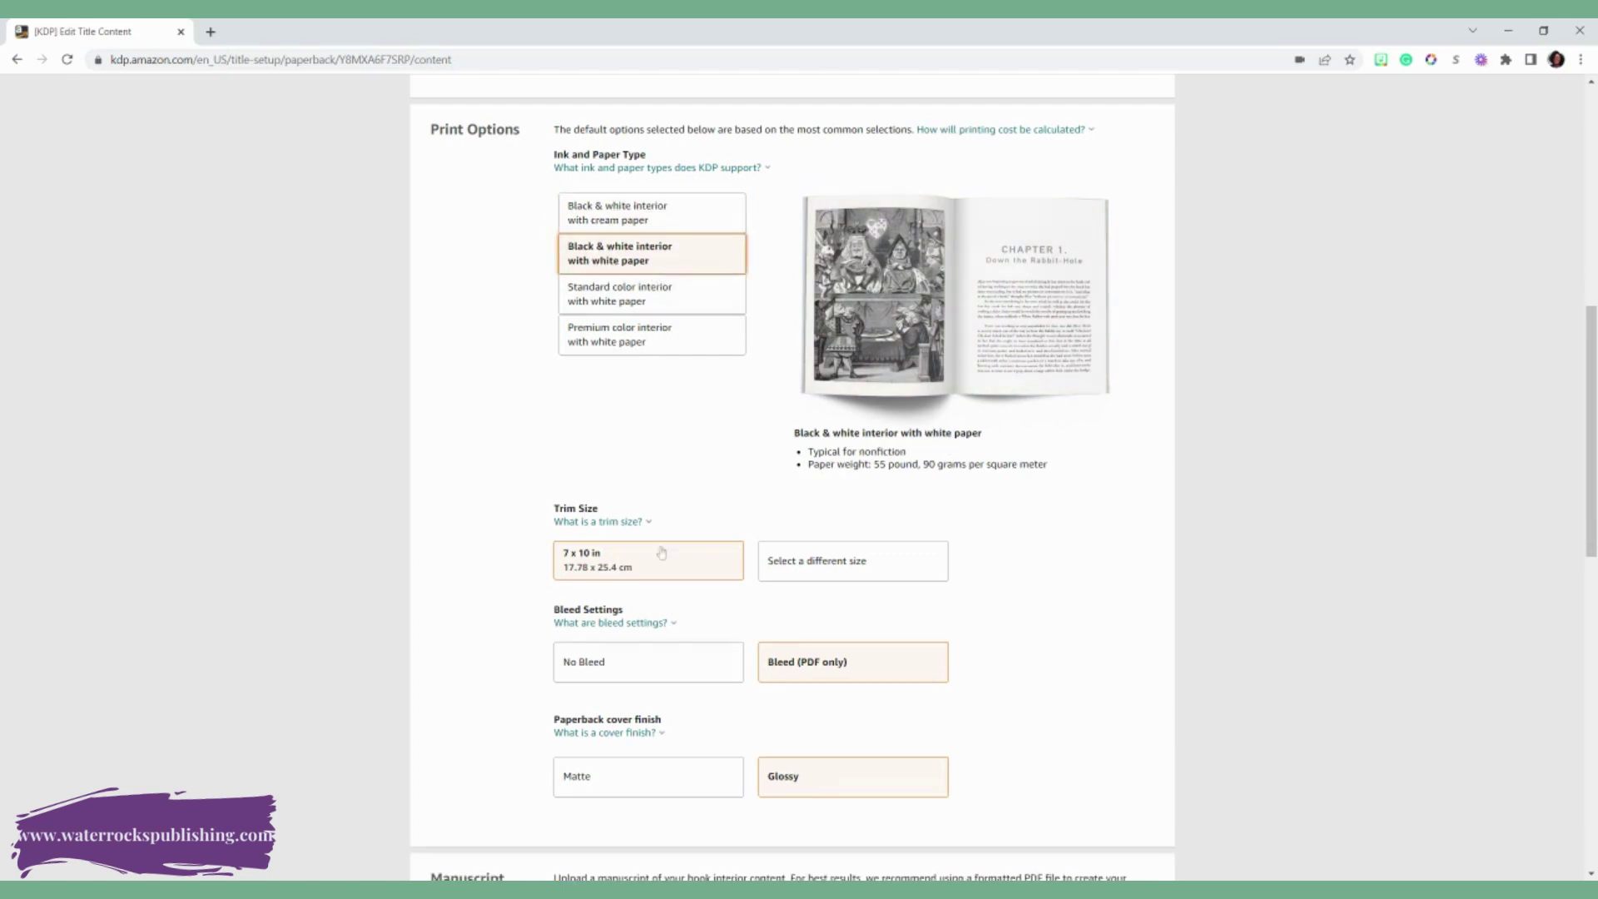
# Reselect the 7 x 10 in trim size, and switch the paperback cover finish to Matte and back to Glossy
pyautogui.scroll(-3, 670, 460)
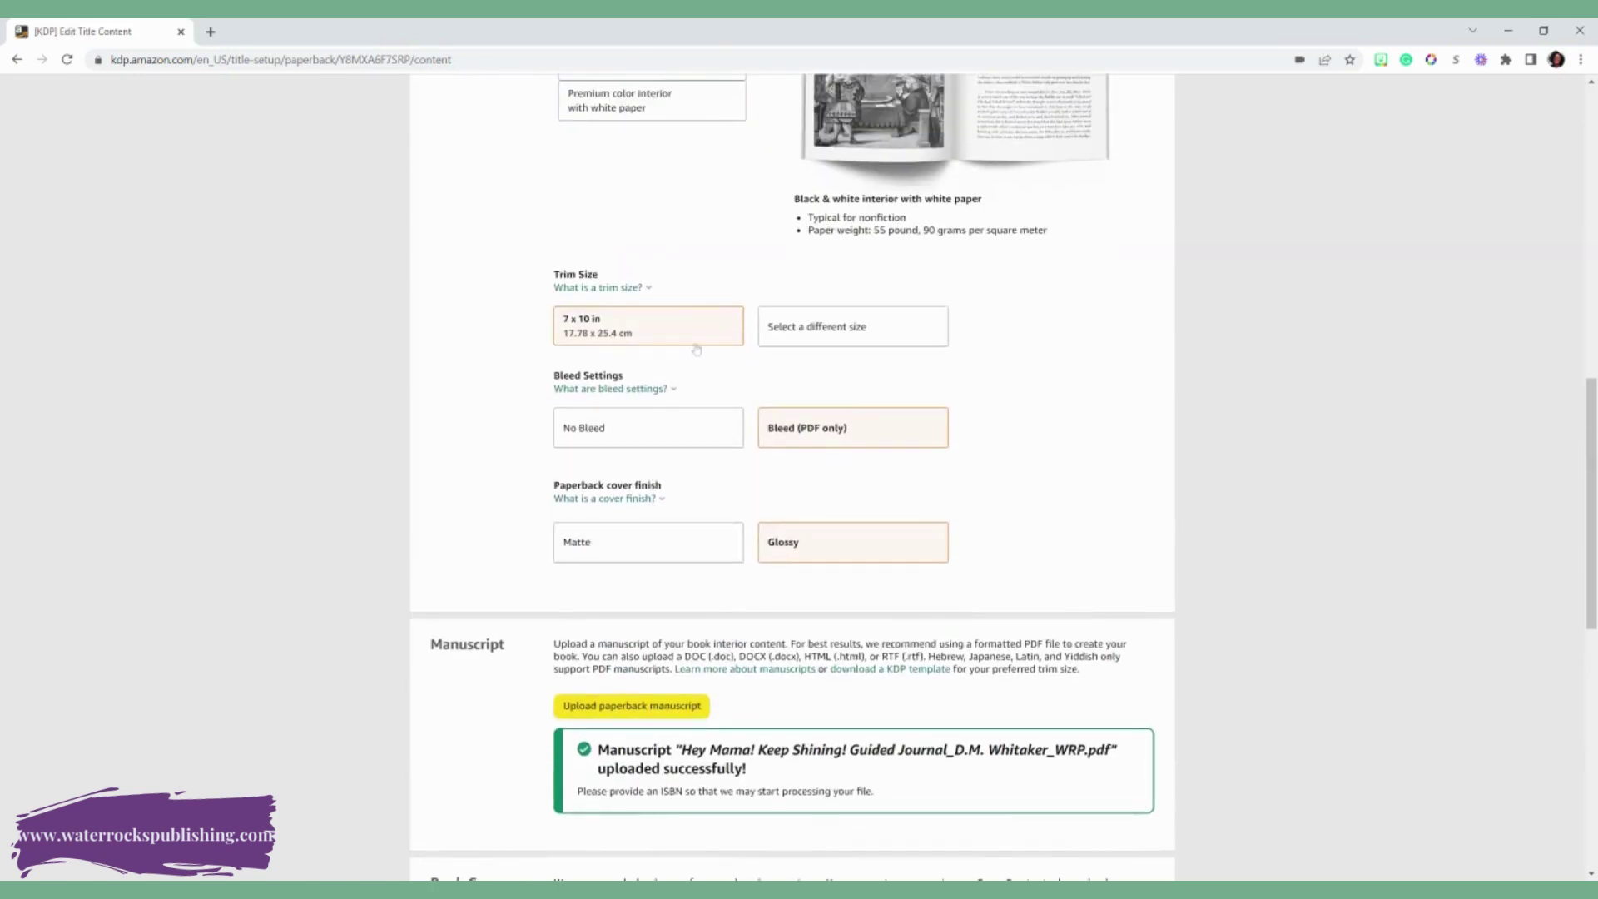
pyautogui.click(773, 332)
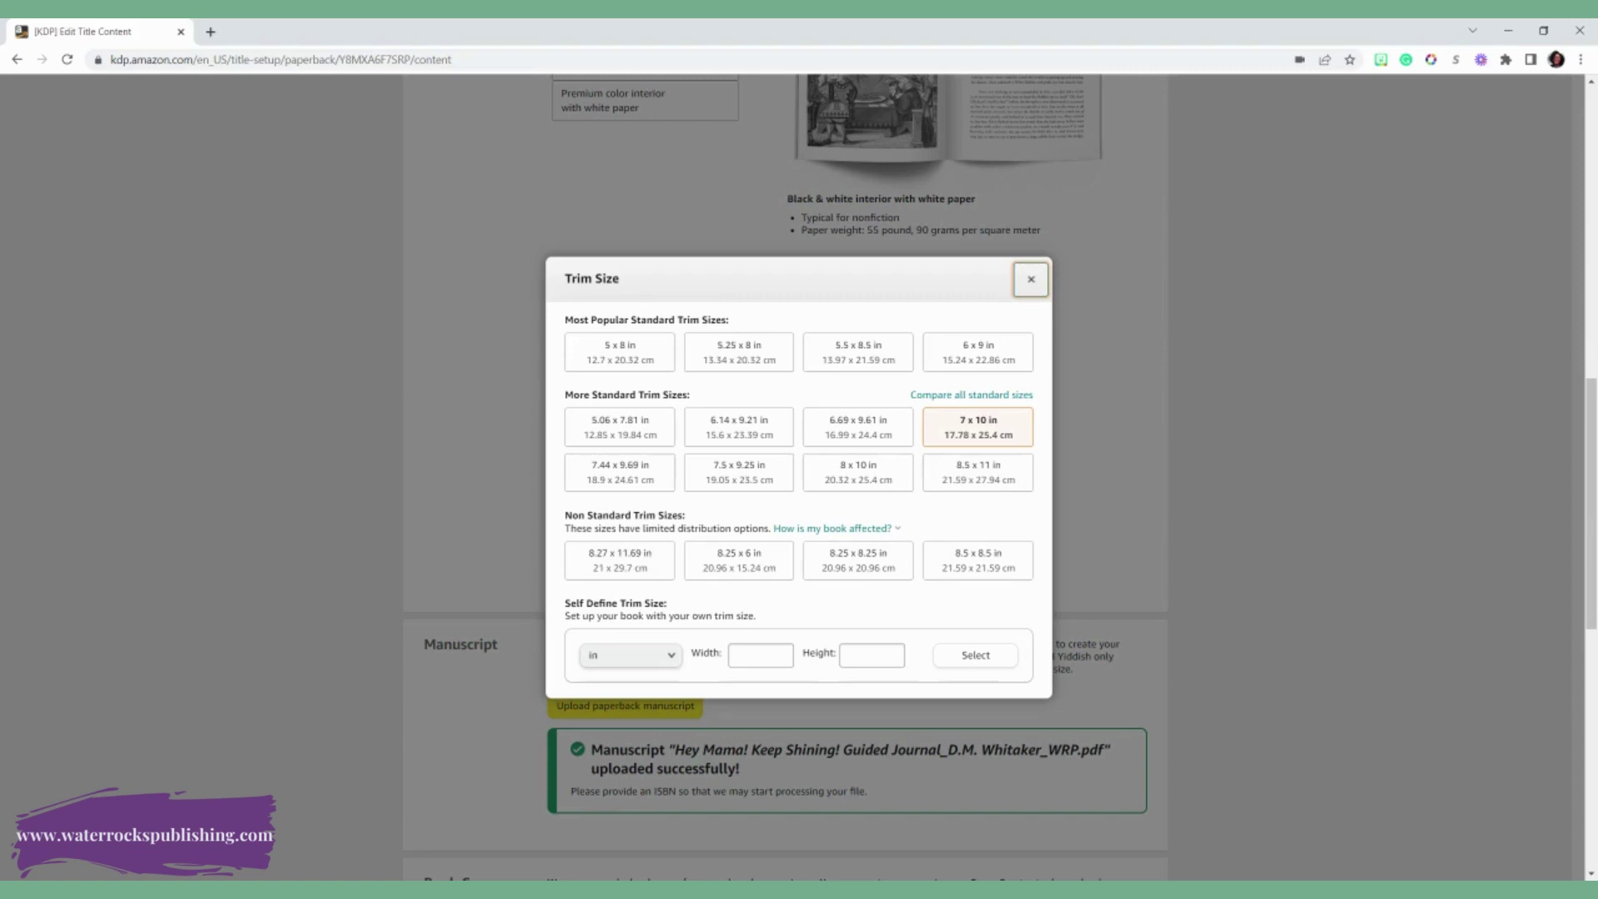
pyautogui.click(967, 428)
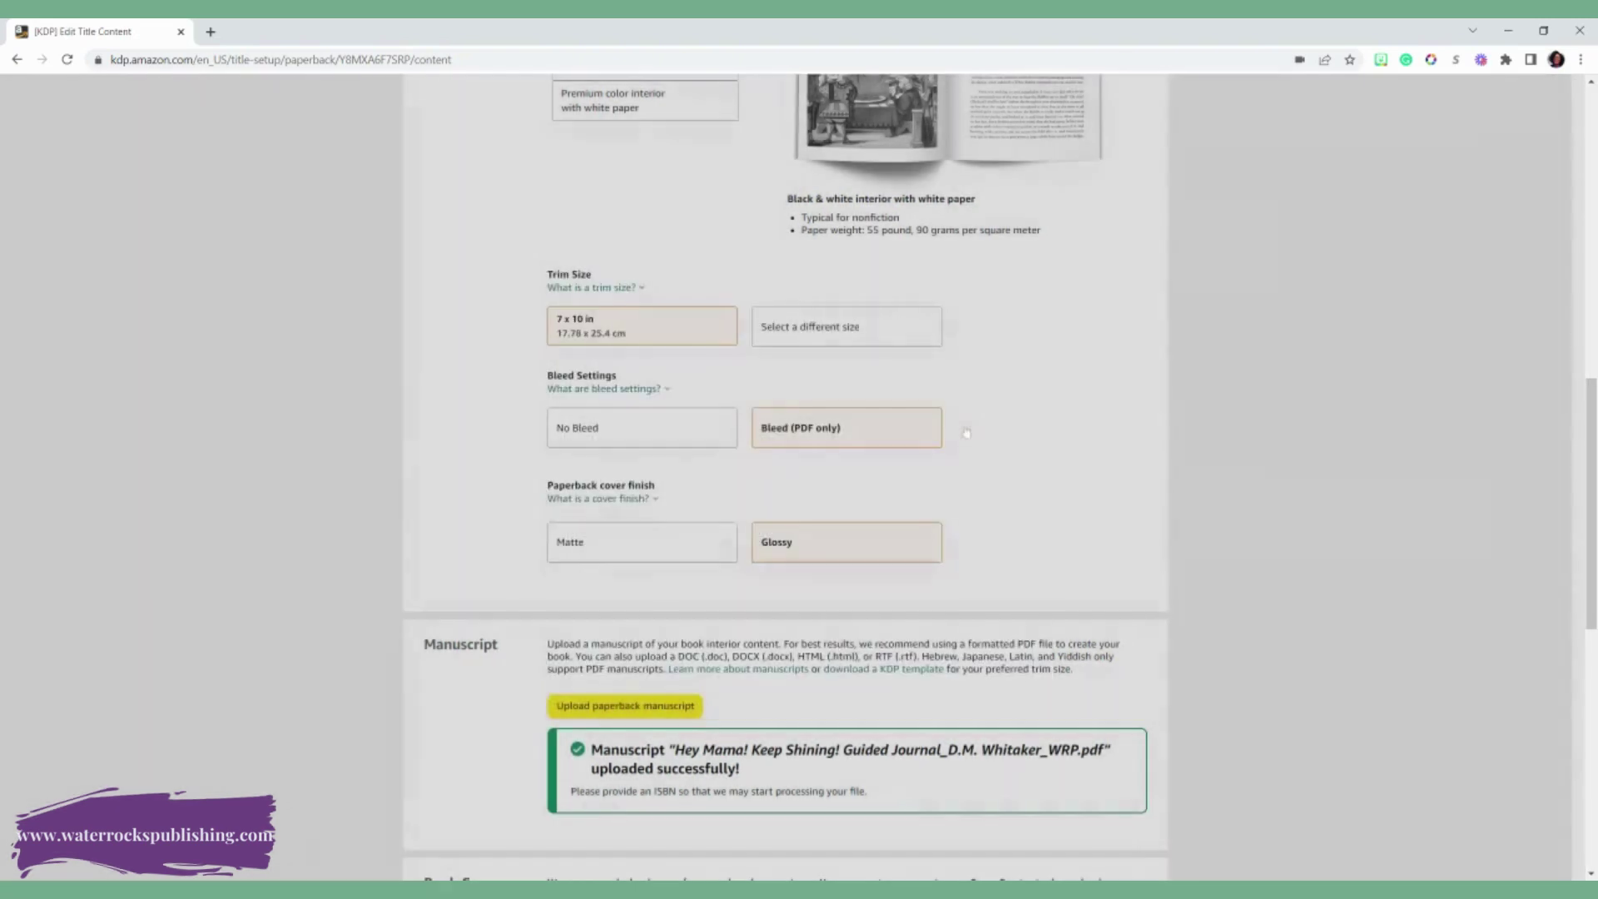
pyautogui.moveTo(599, 408)
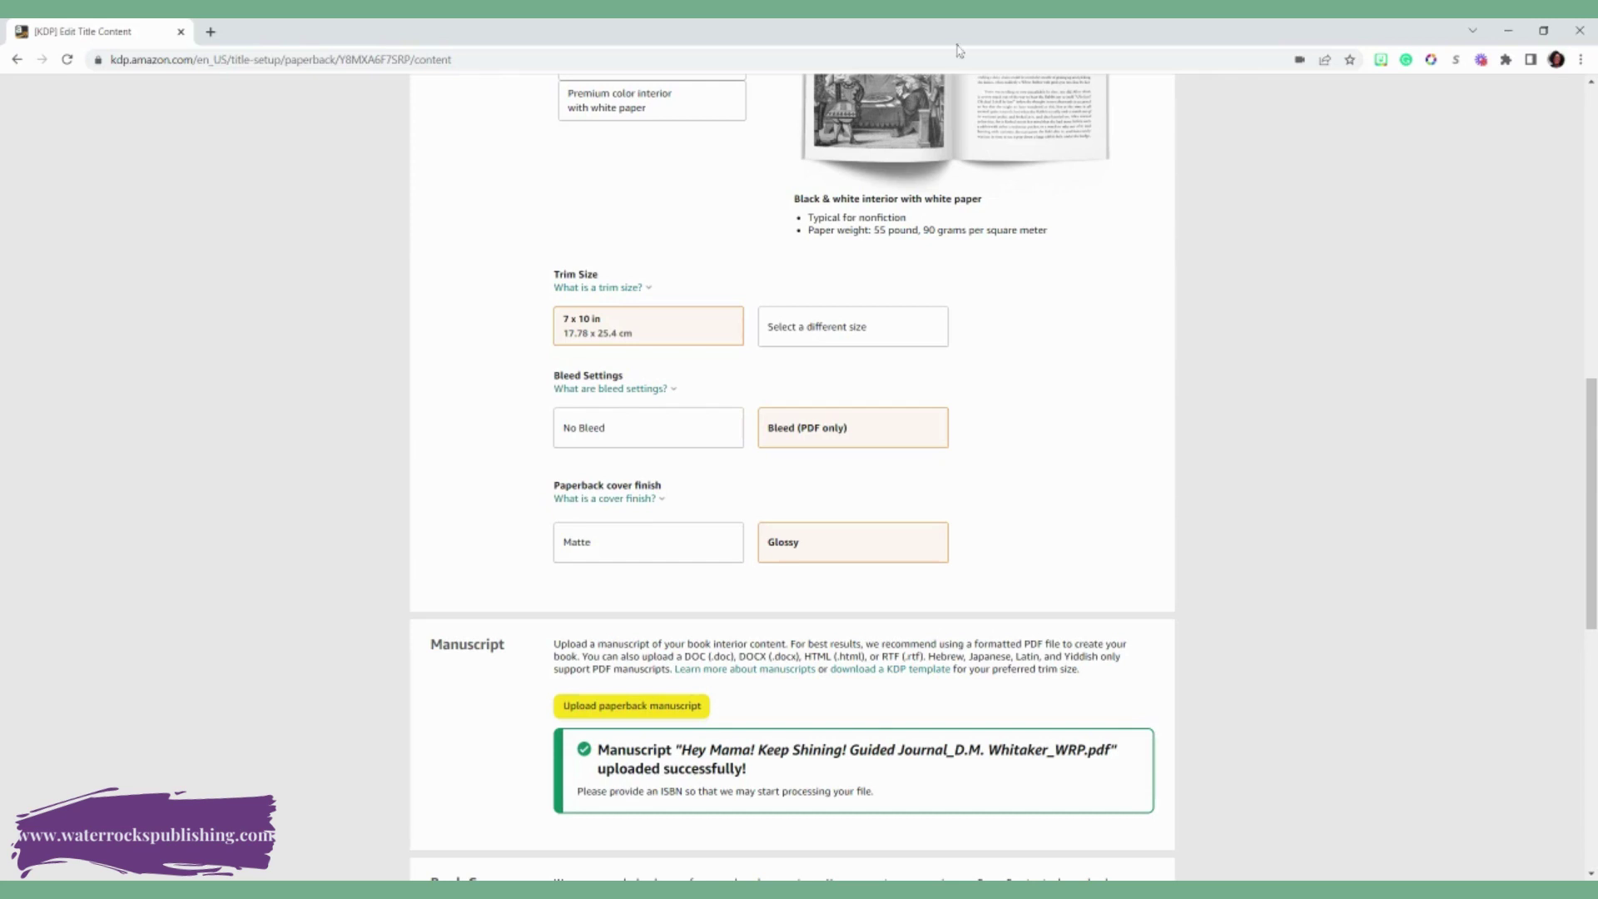
pyautogui.click(601, 547)
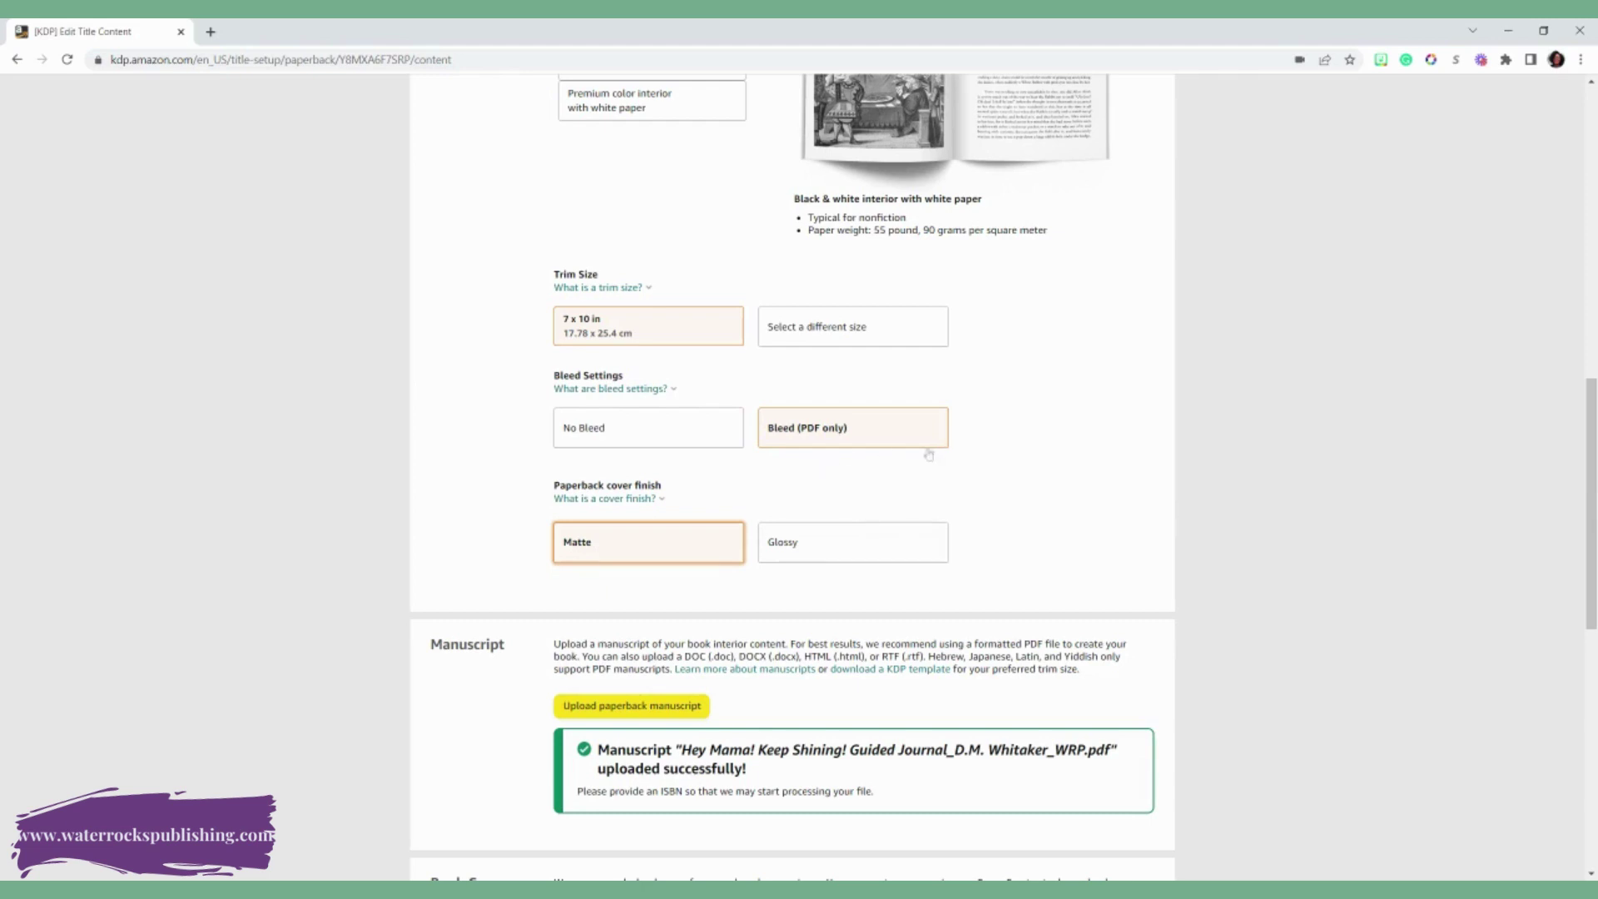
pyautogui.click(807, 537)
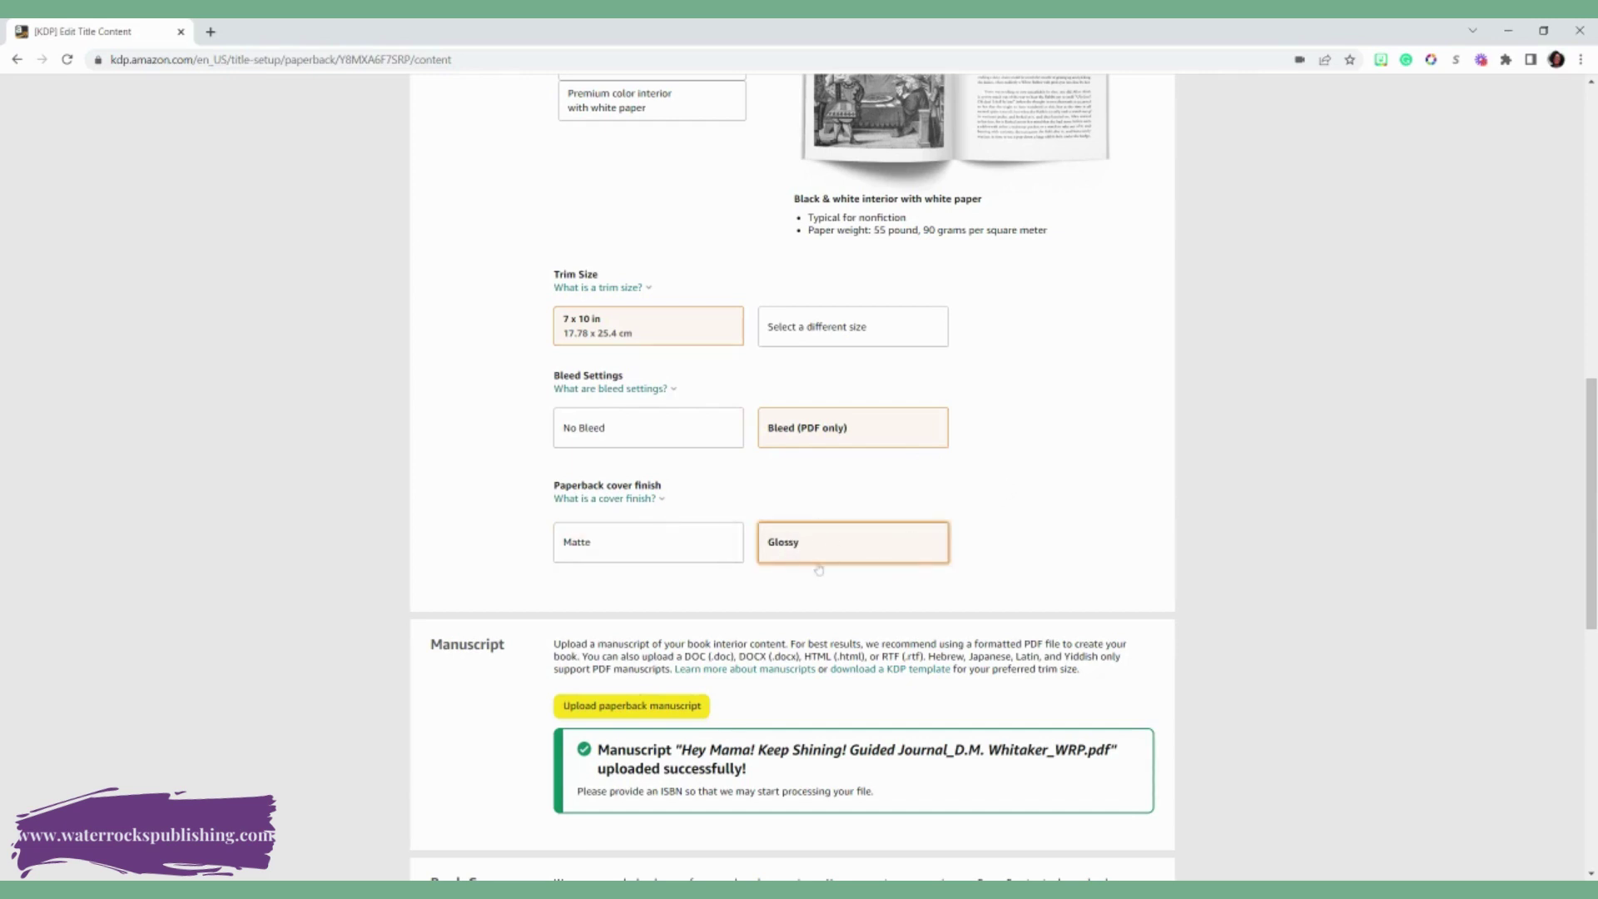
# Review the manuscript upload and the print-ready book cover upload, including the barcode option
pyautogui.scroll(-4, 819, 570)
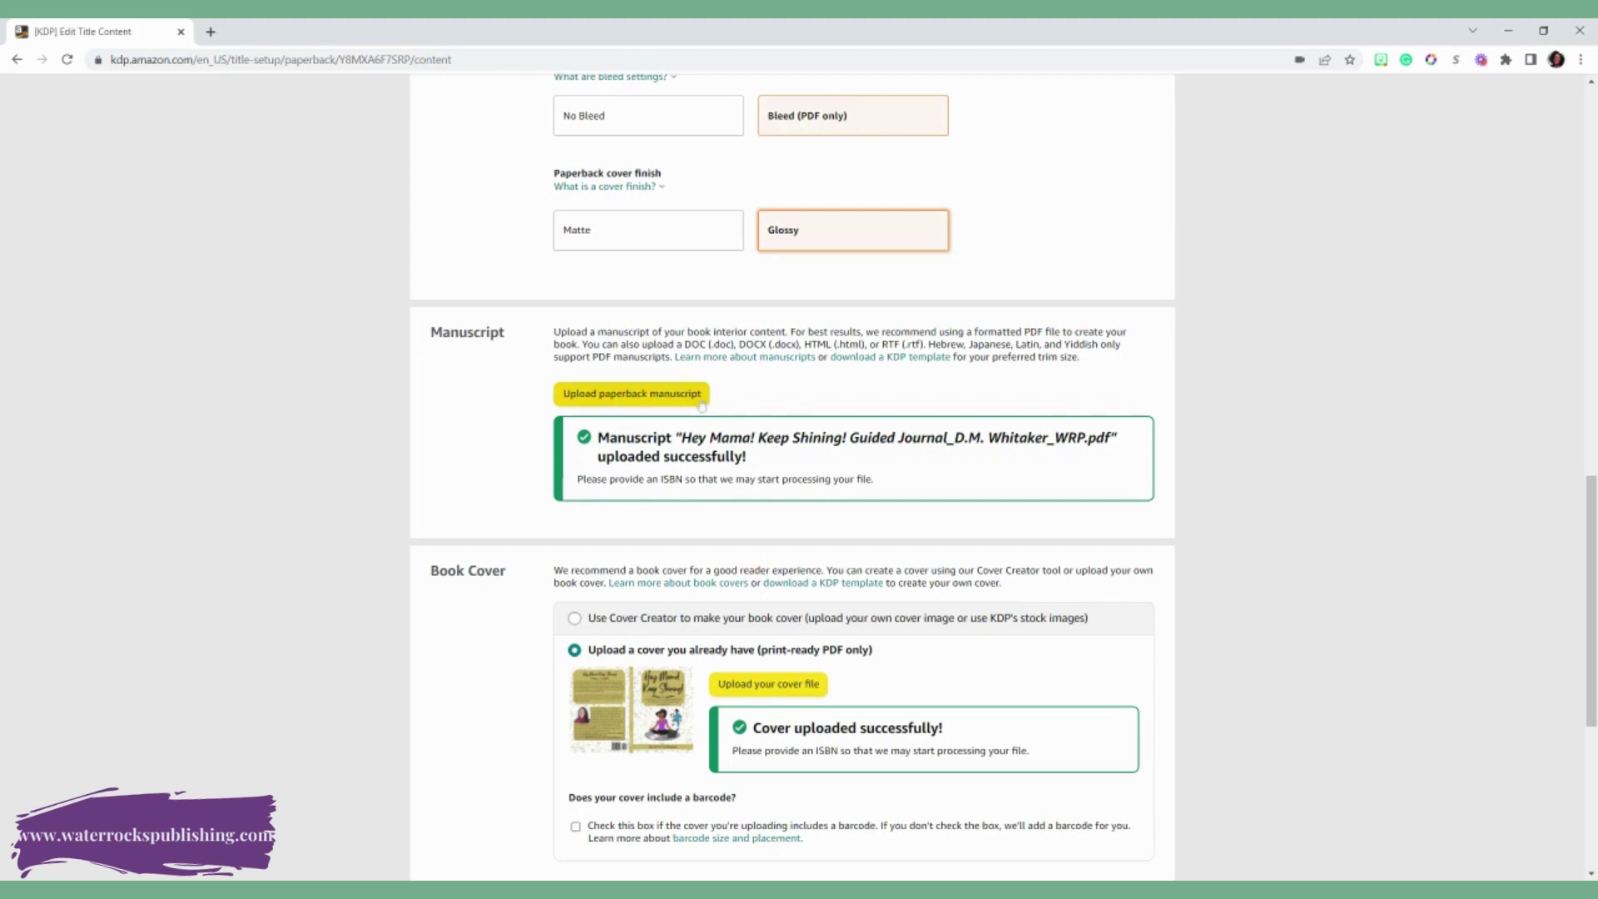
pyautogui.scroll(-2, 744, 507)
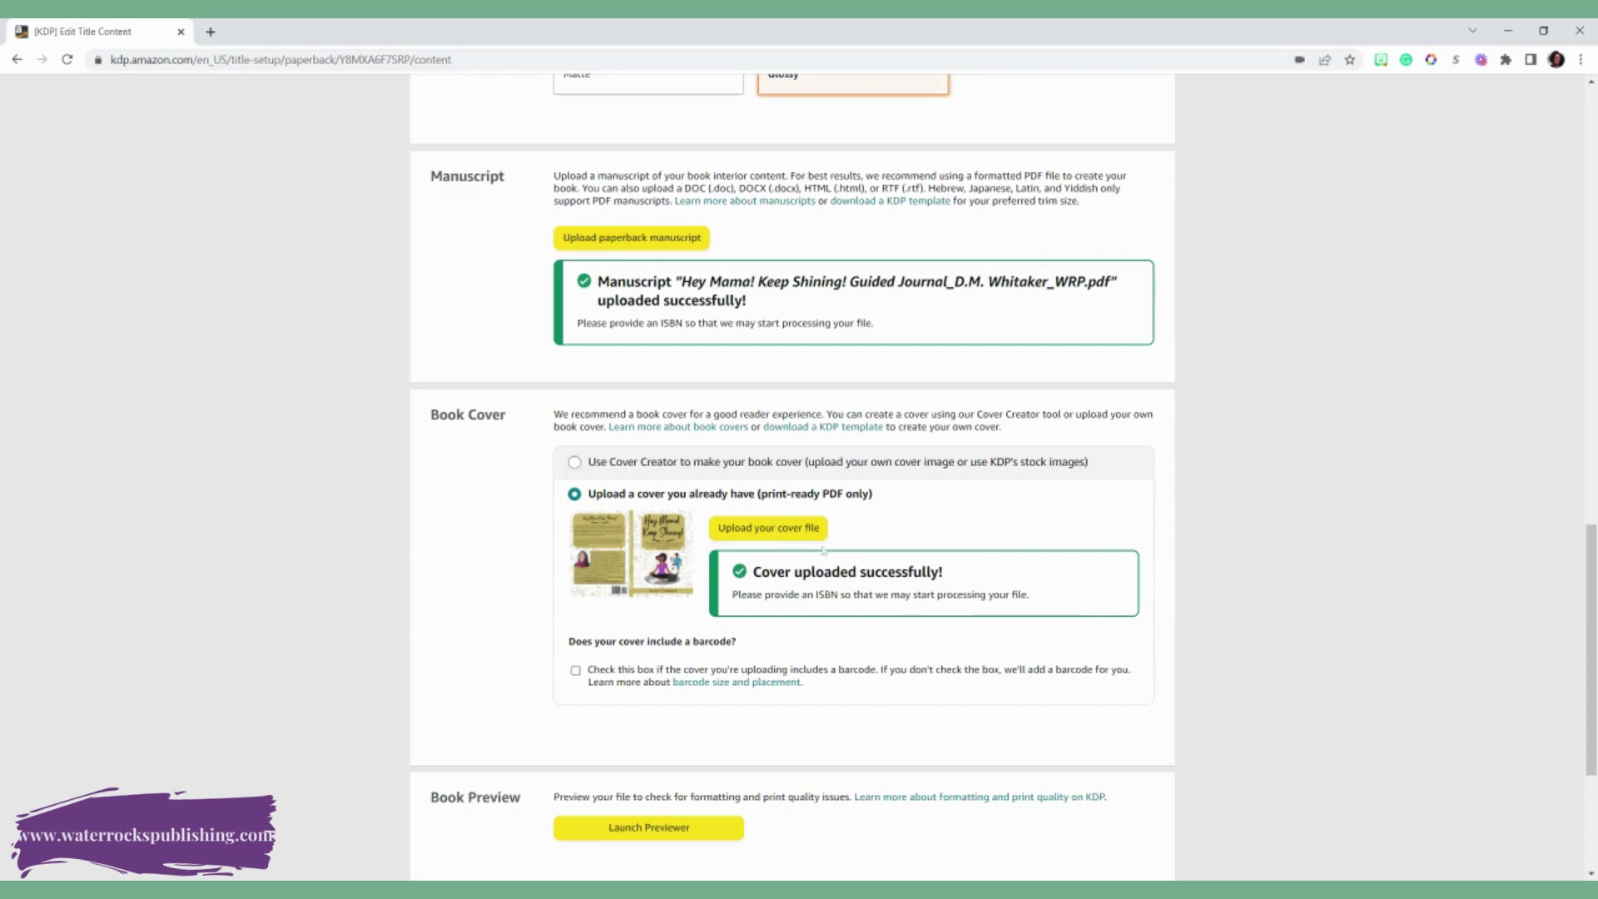
pyautogui.click(716, 531)
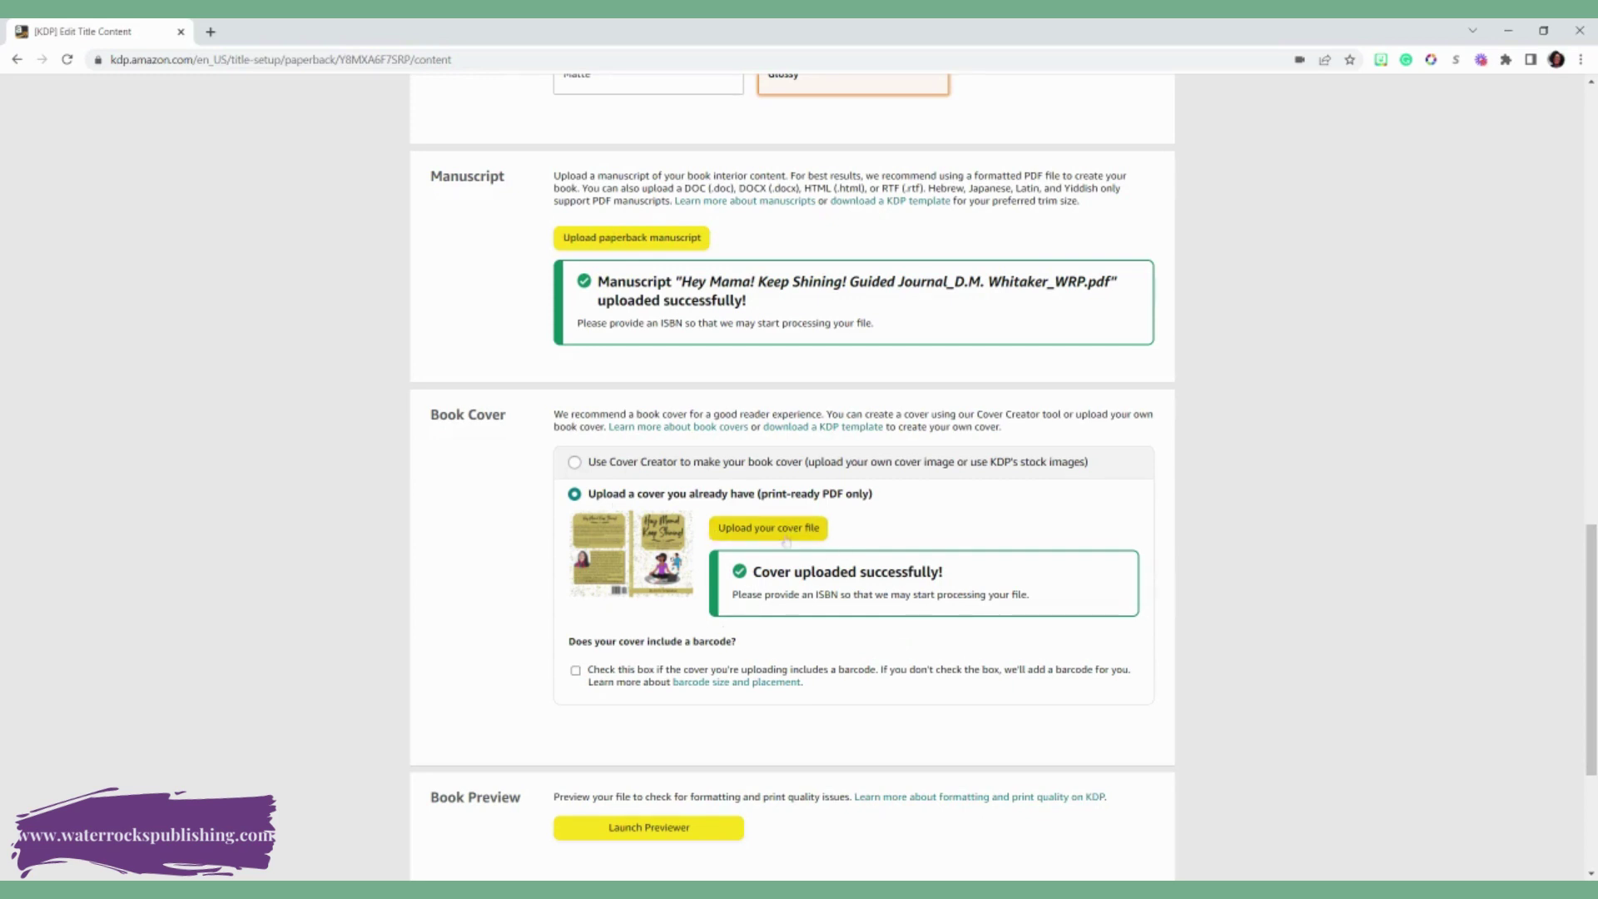
pyautogui.scroll(-3, 697, 650)
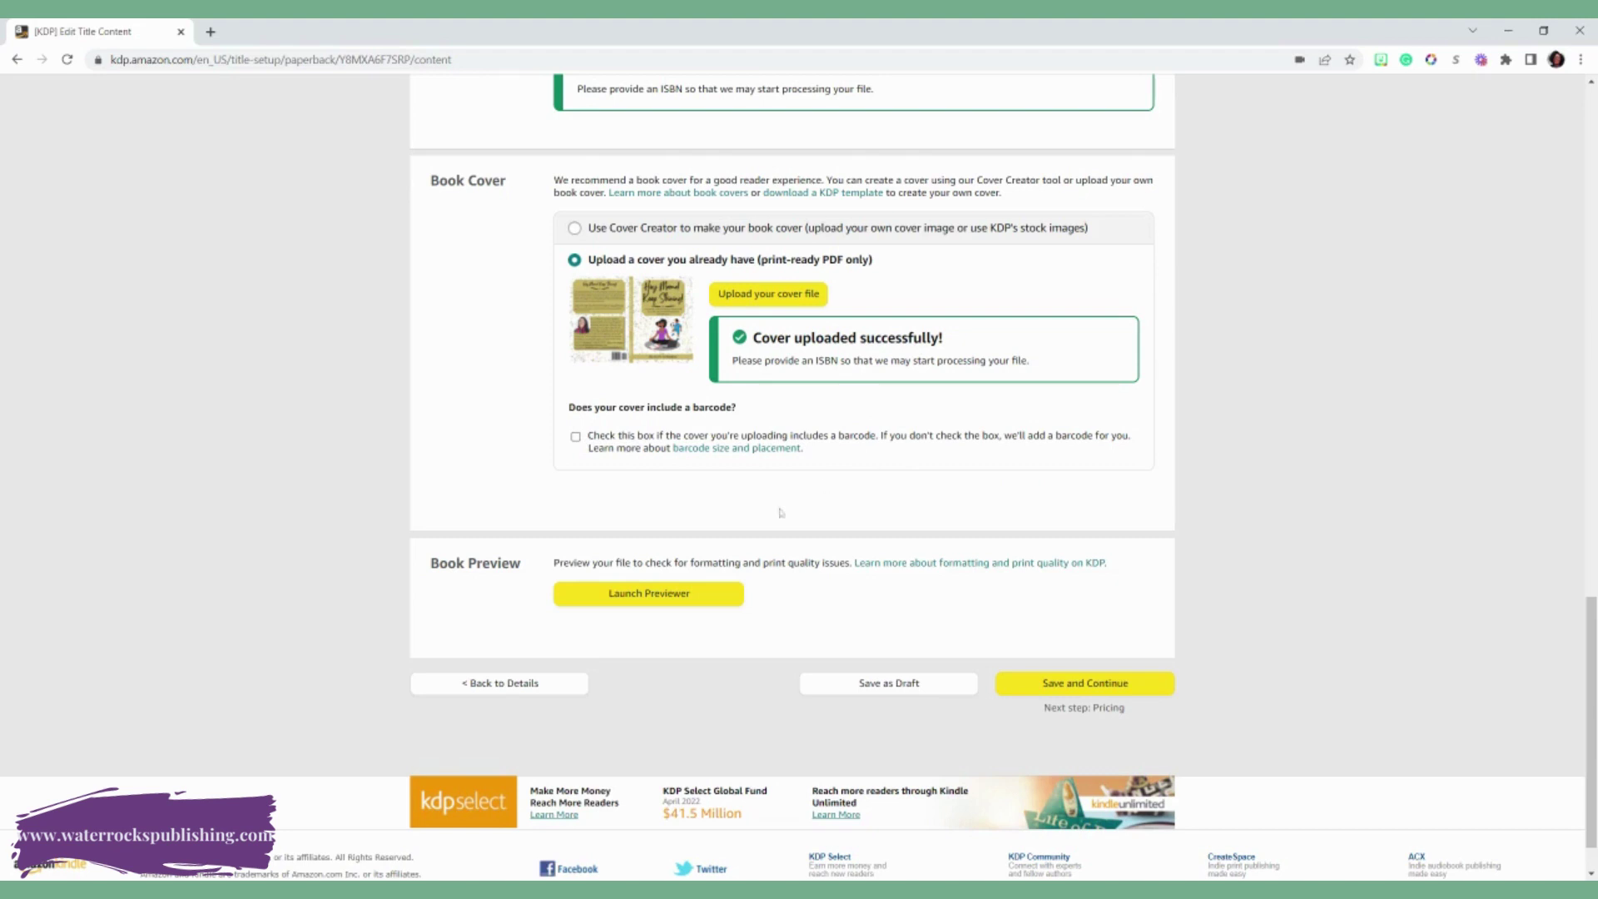
pyautogui.scroll(4, 722, 406)
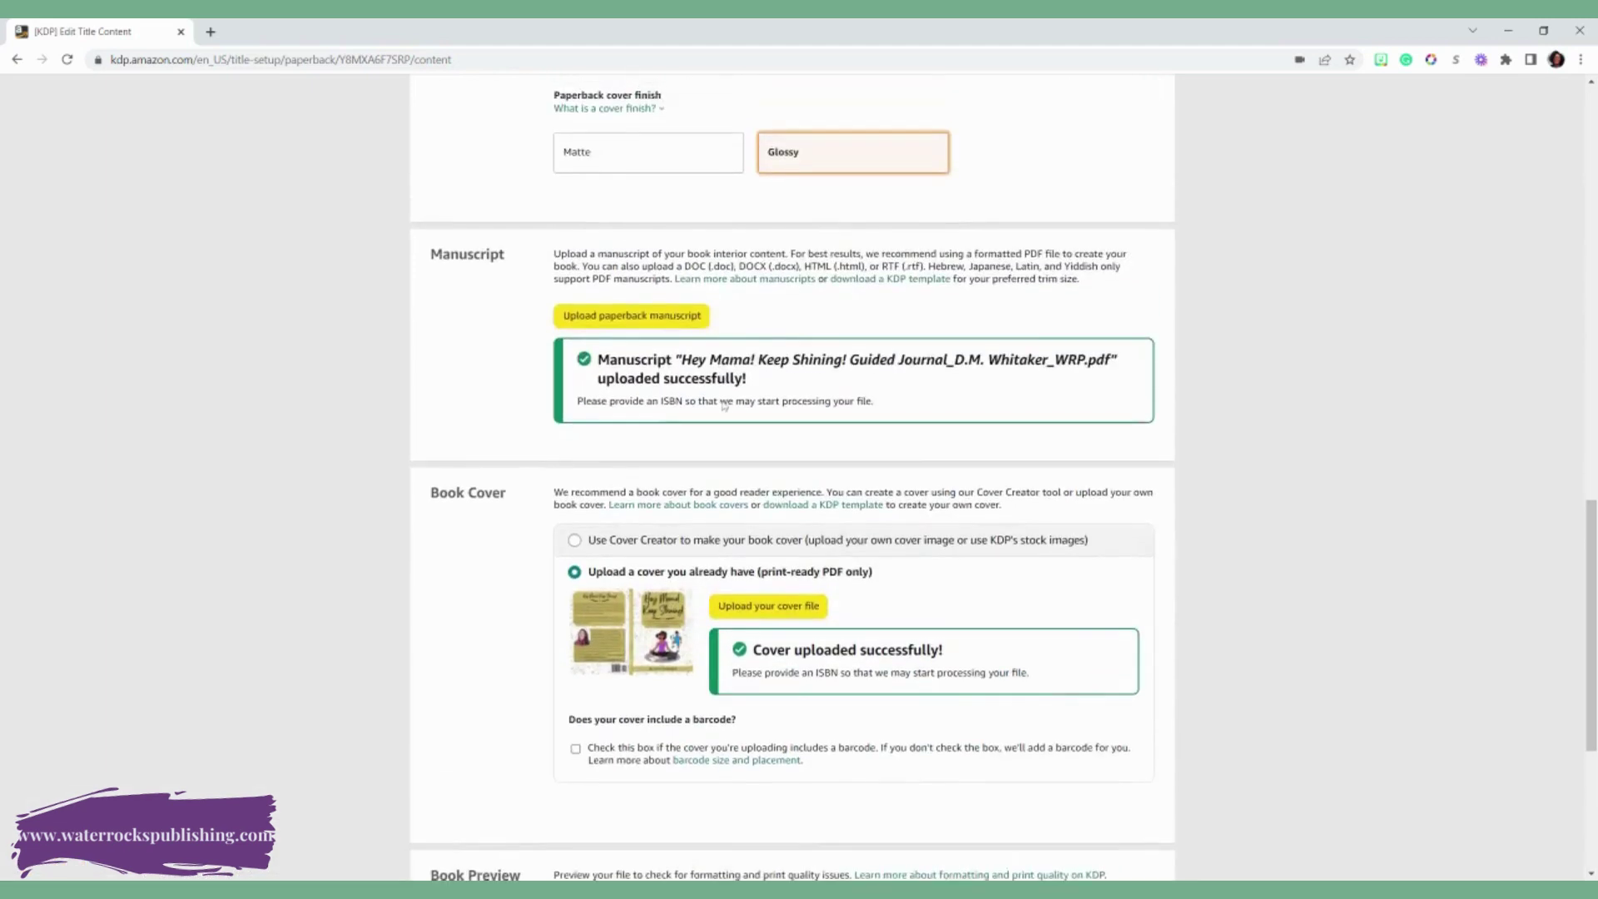
pyautogui.scroll(-5, 723, 406)
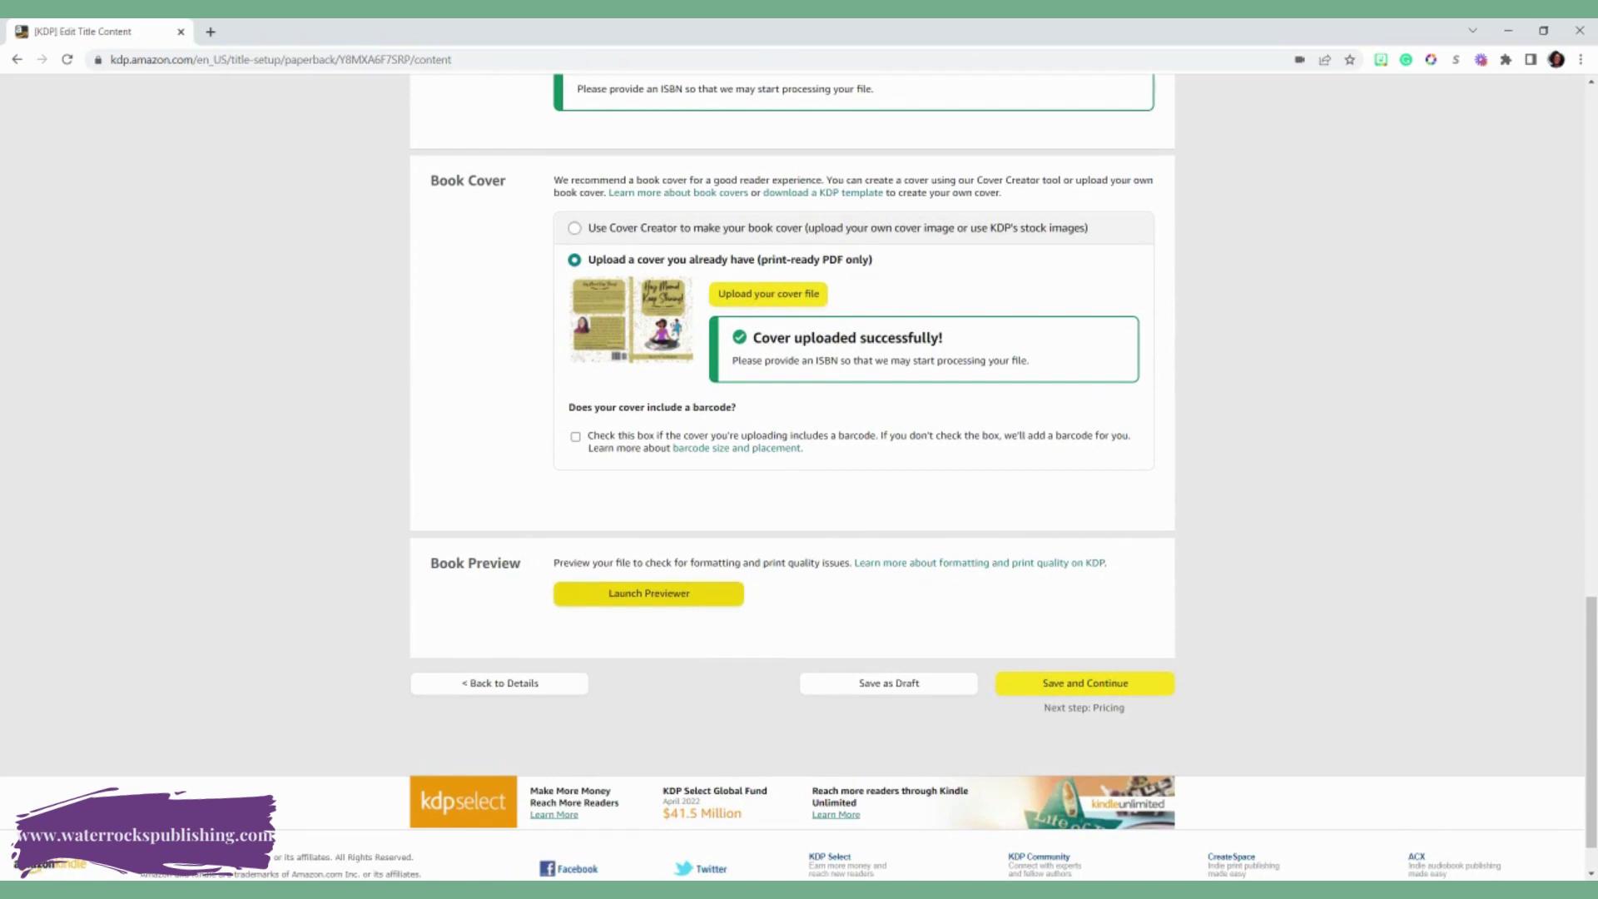
# Launch the print previewer and look through the cover, the opening pages up to the introduction, and the quality checks
pyautogui.click(670, 594)
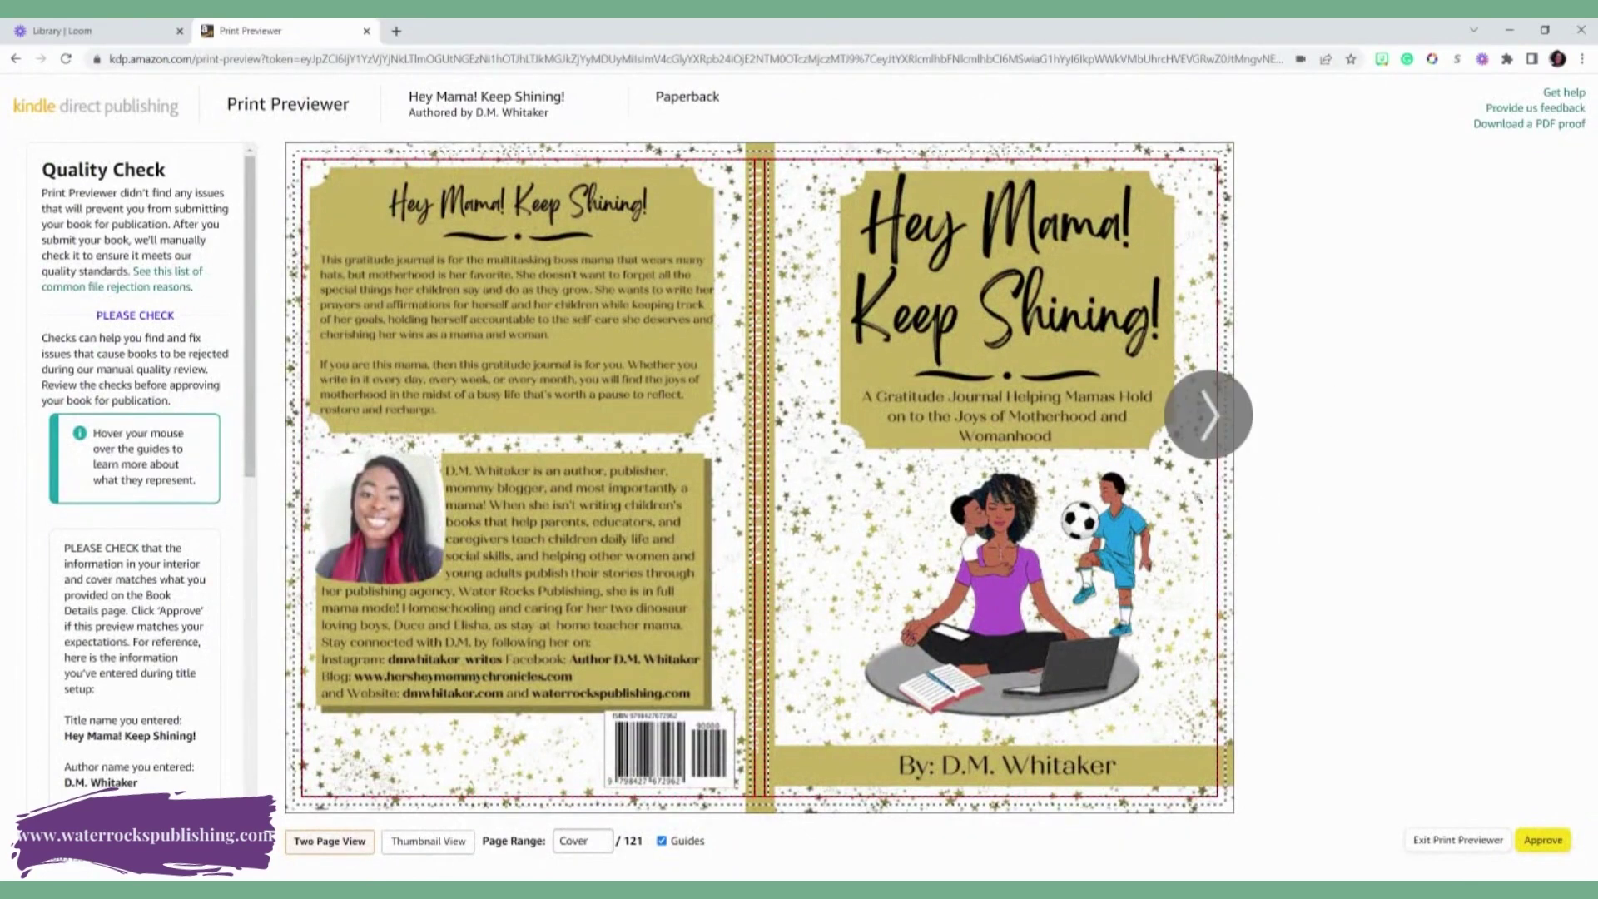
pyautogui.click(1188, 412)
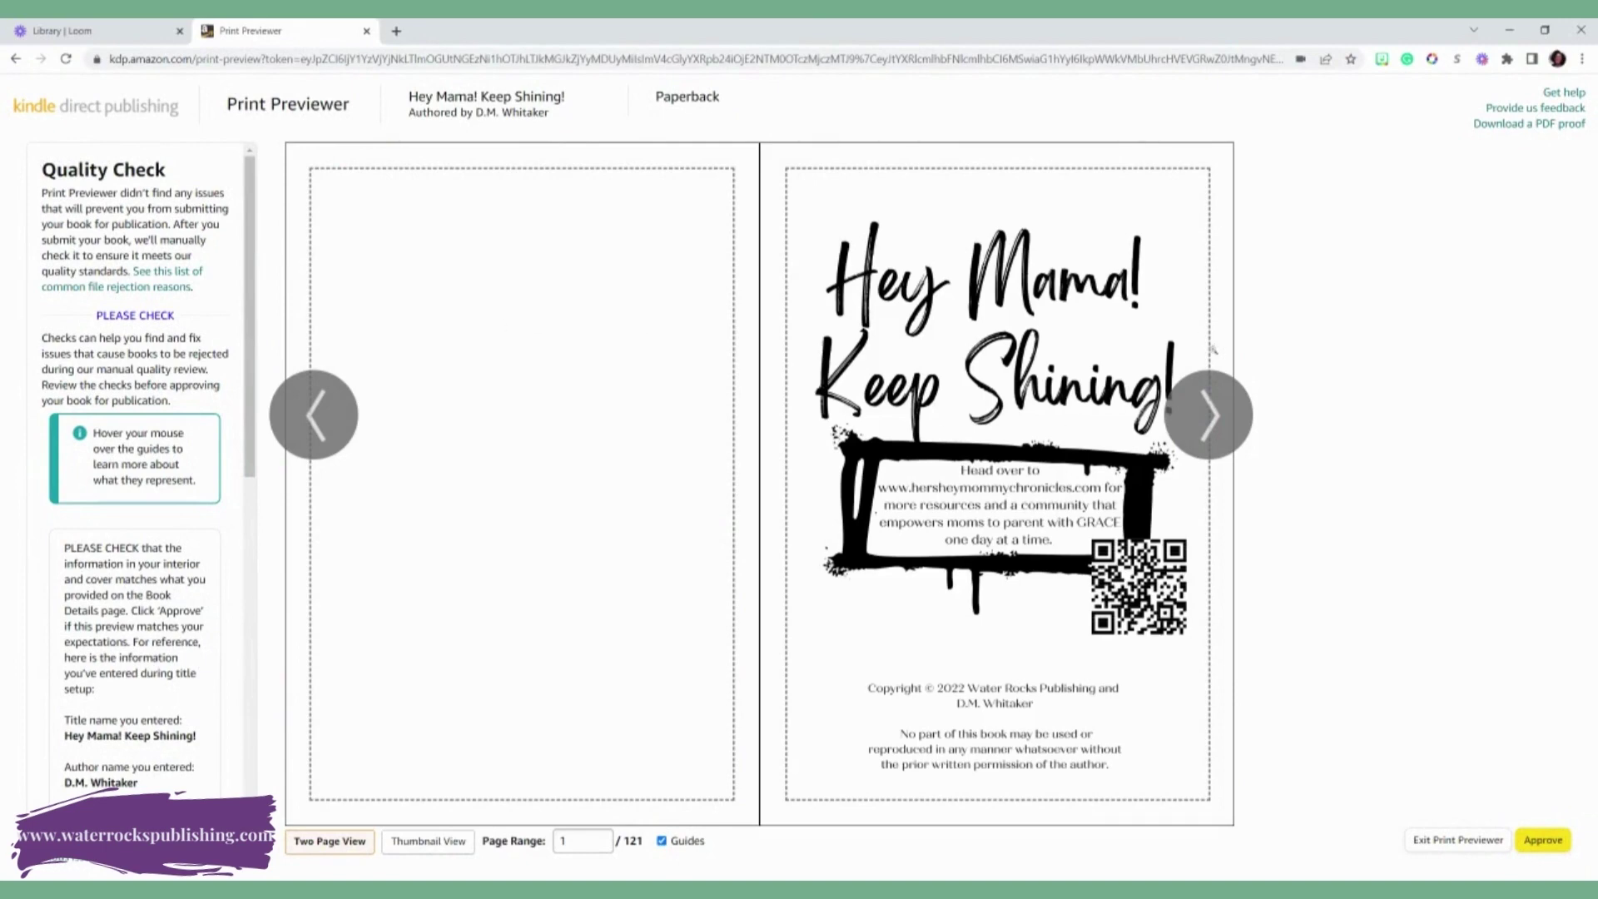
pyautogui.click(1189, 418)
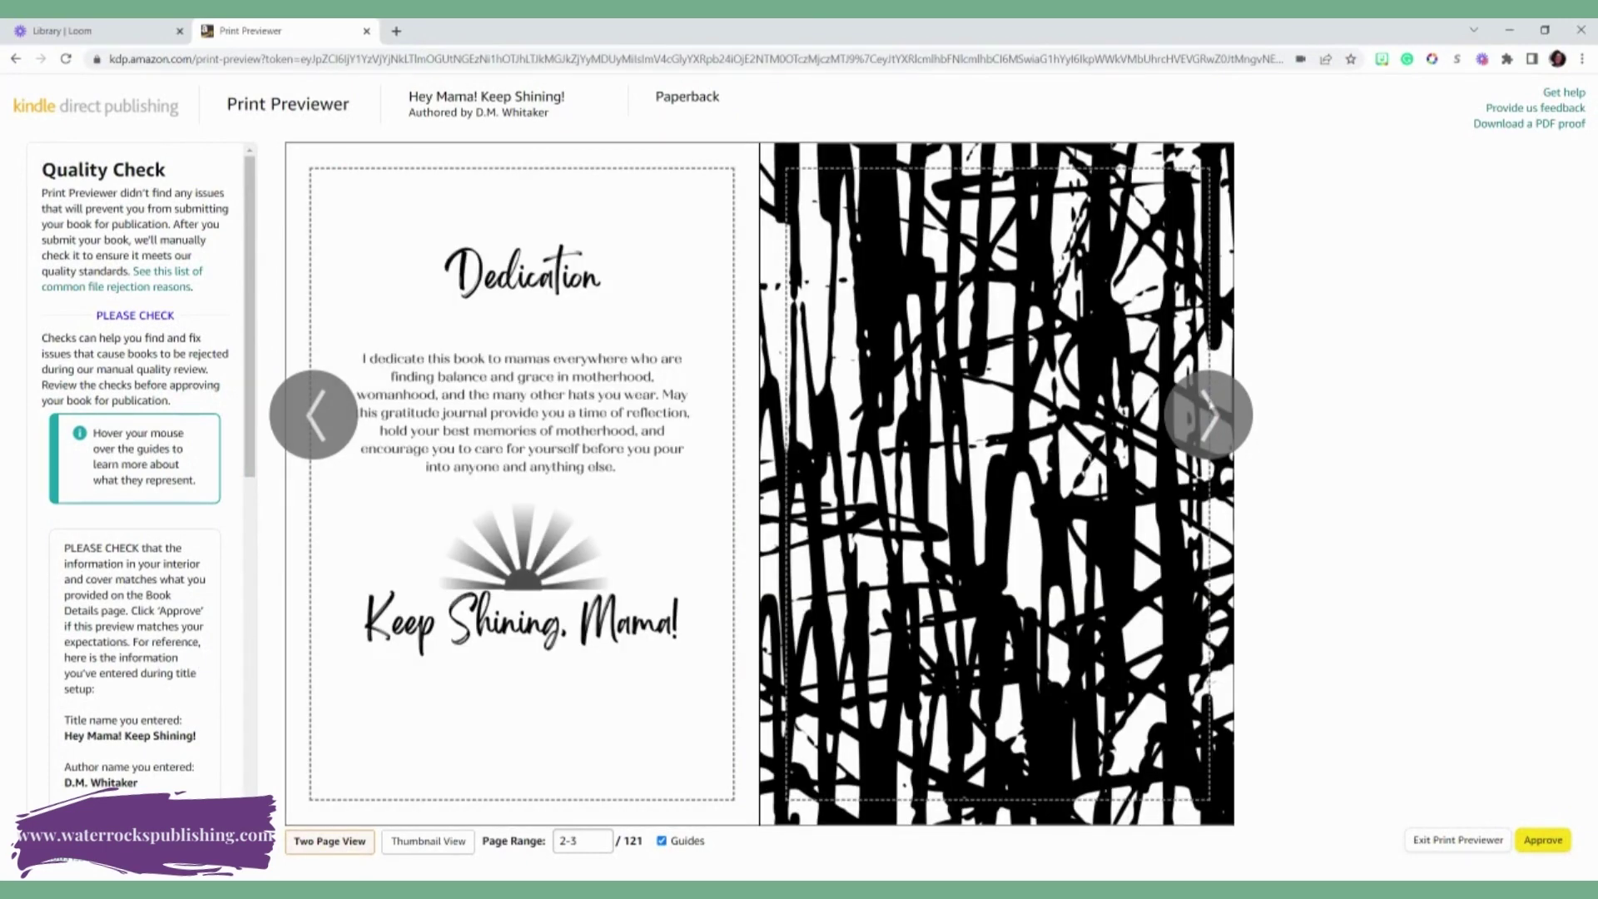
pyautogui.click(1204, 408)
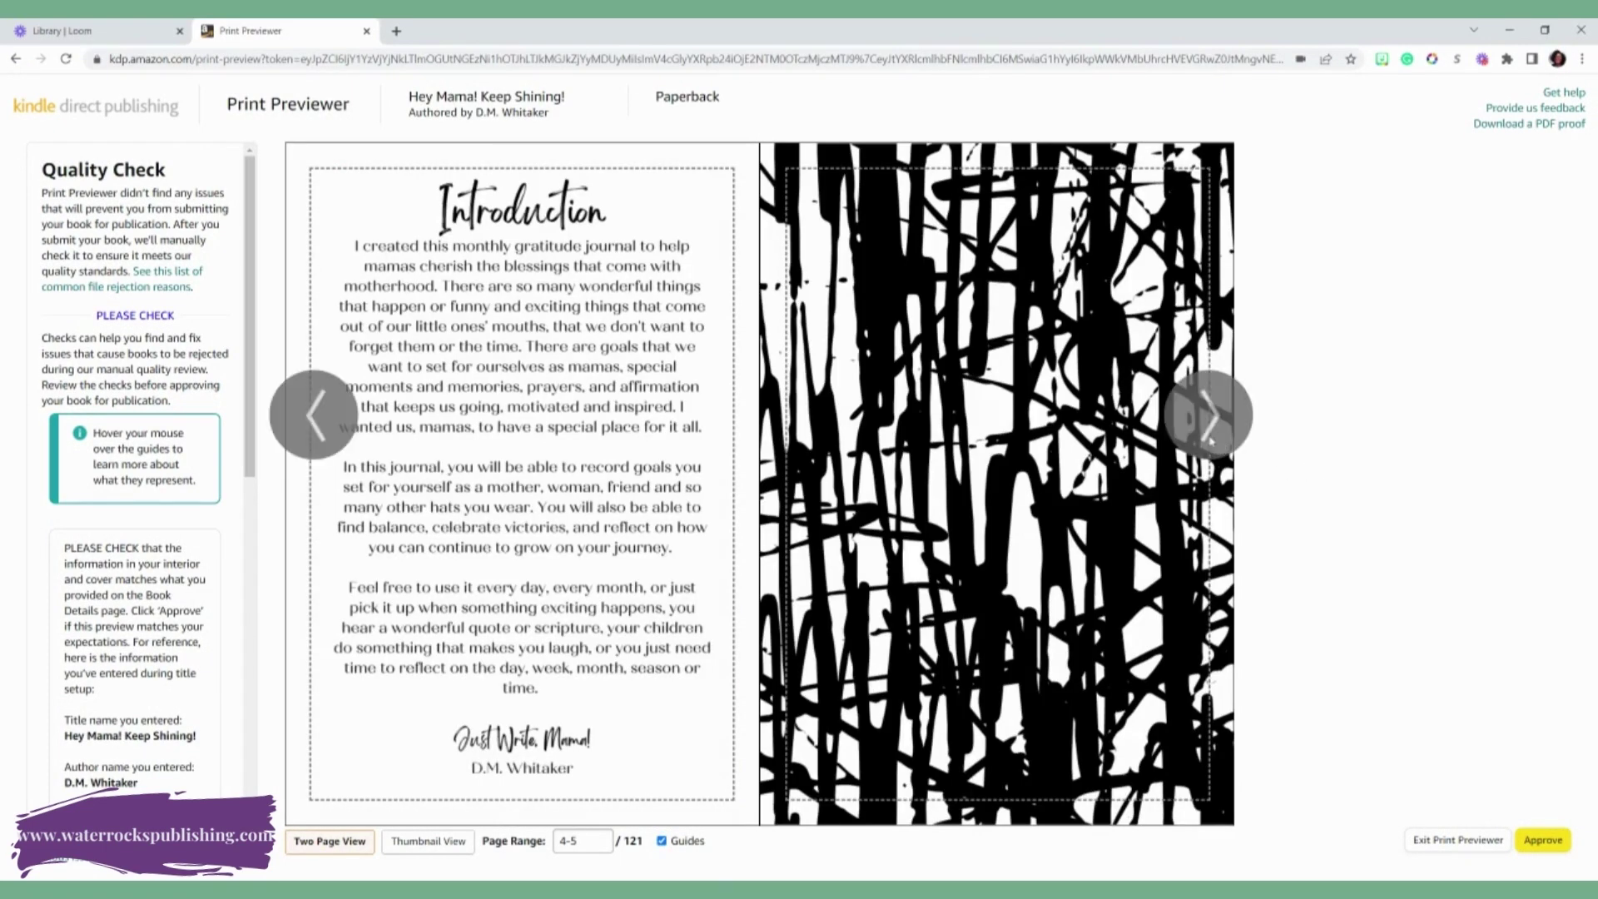
pyautogui.scroll(-2, 134, 466)
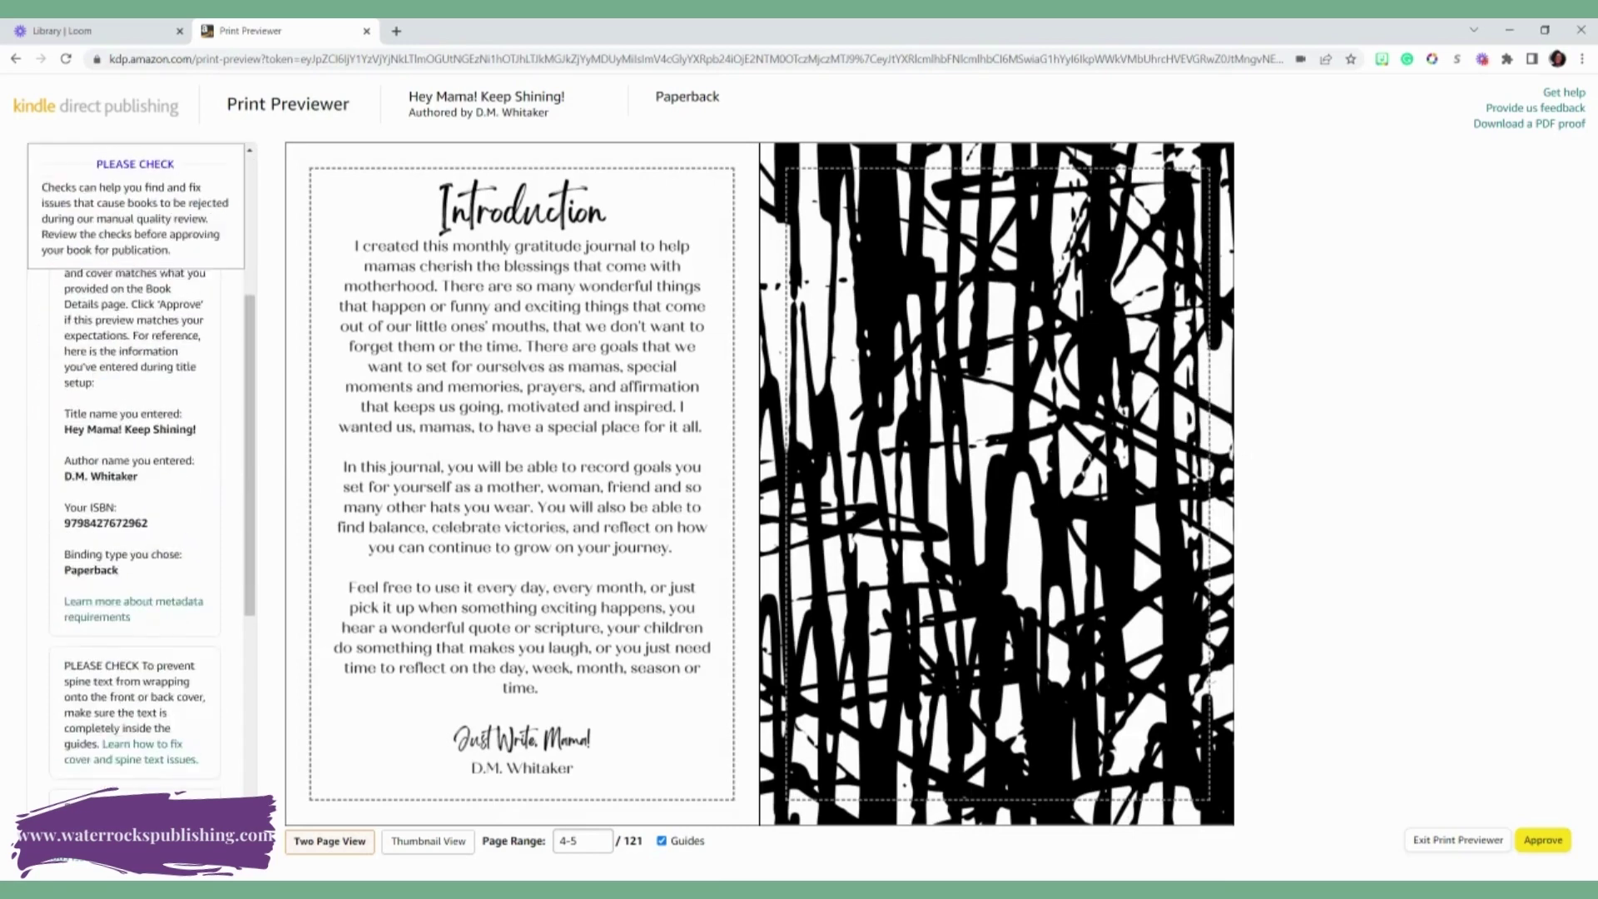
pyautogui.scroll(2, 134, 467)
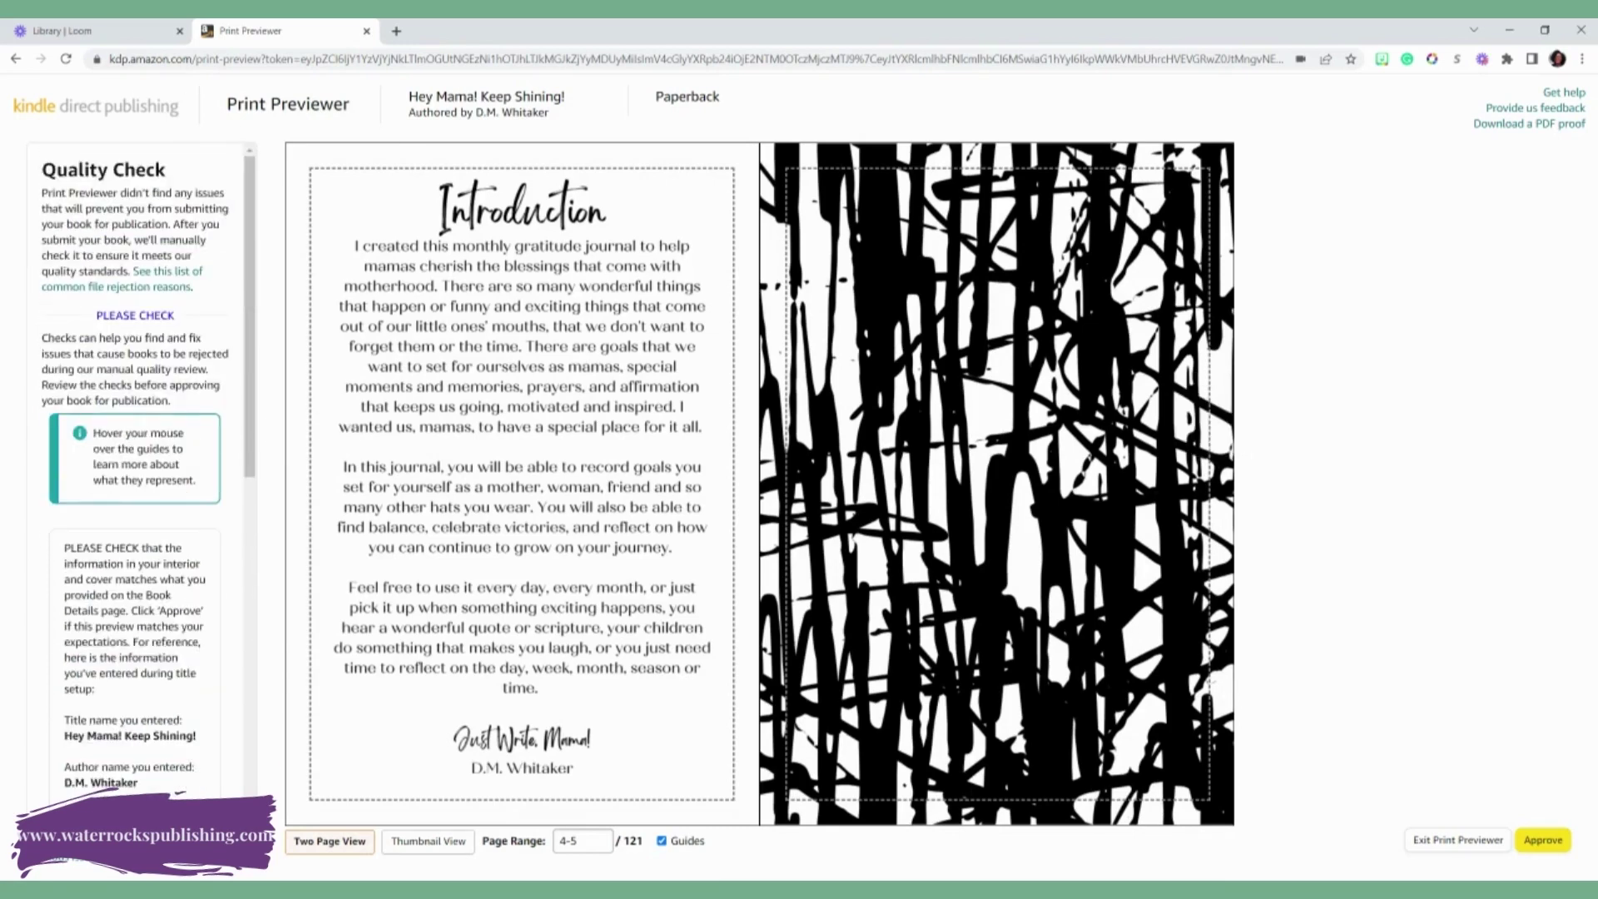
pyautogui.scroll(-8, 133, 466)
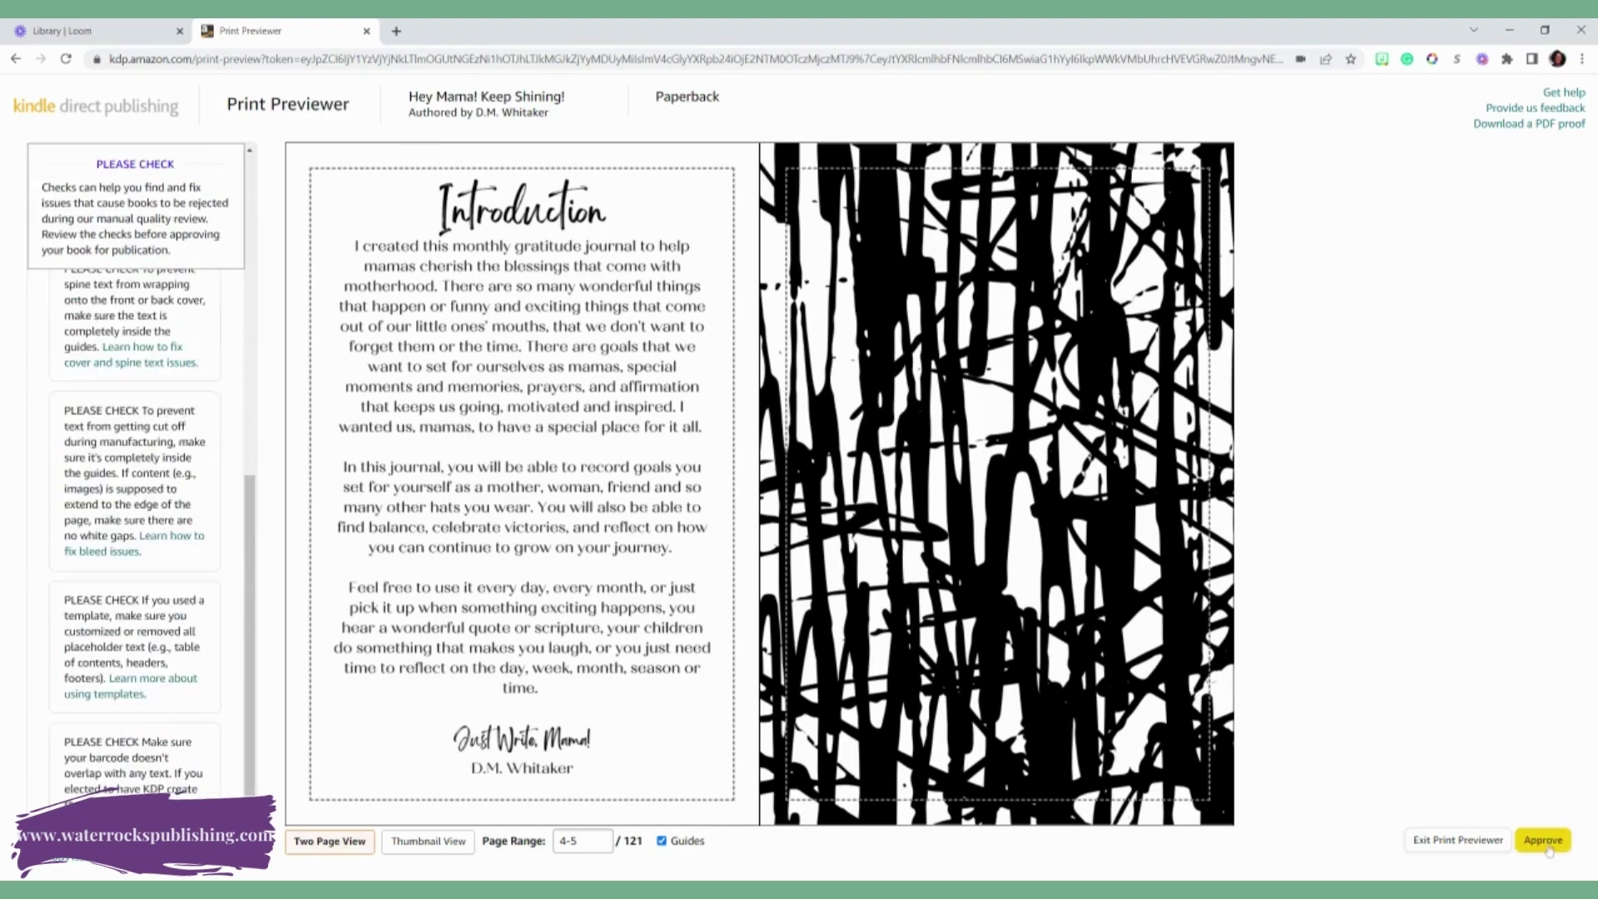
# Approve the print preview, save the paperback content and continue to the rights and pricing page
pyautogui.click(1547, 841)
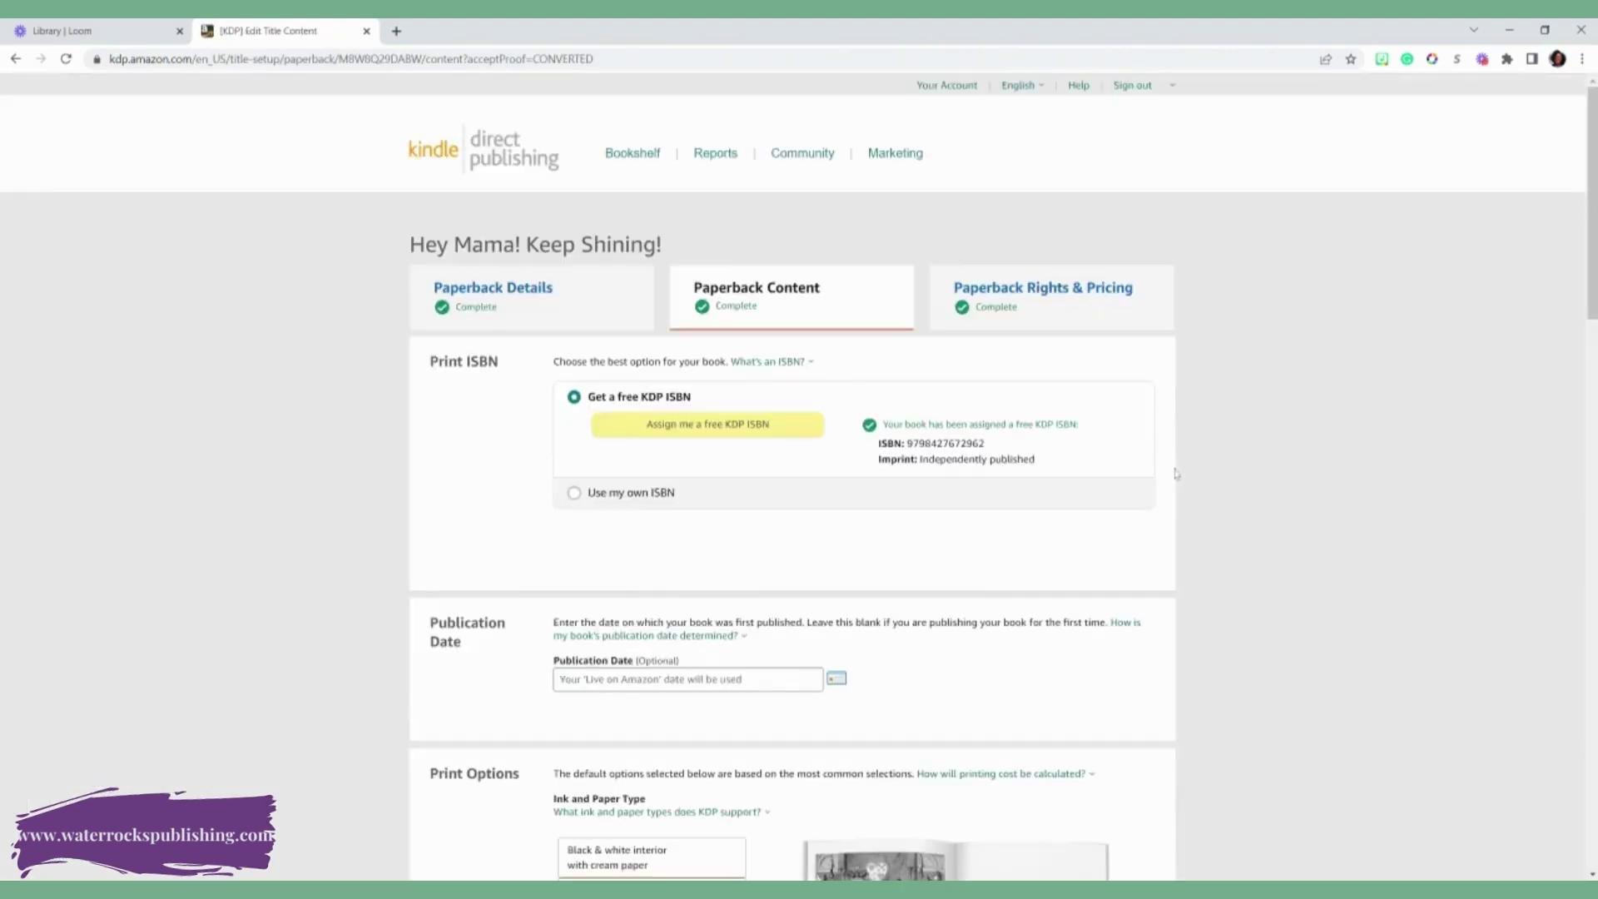
pyautogui.scroll(-5, 1176, 472)
pyautogui.scroll(-15, 1176, 473)
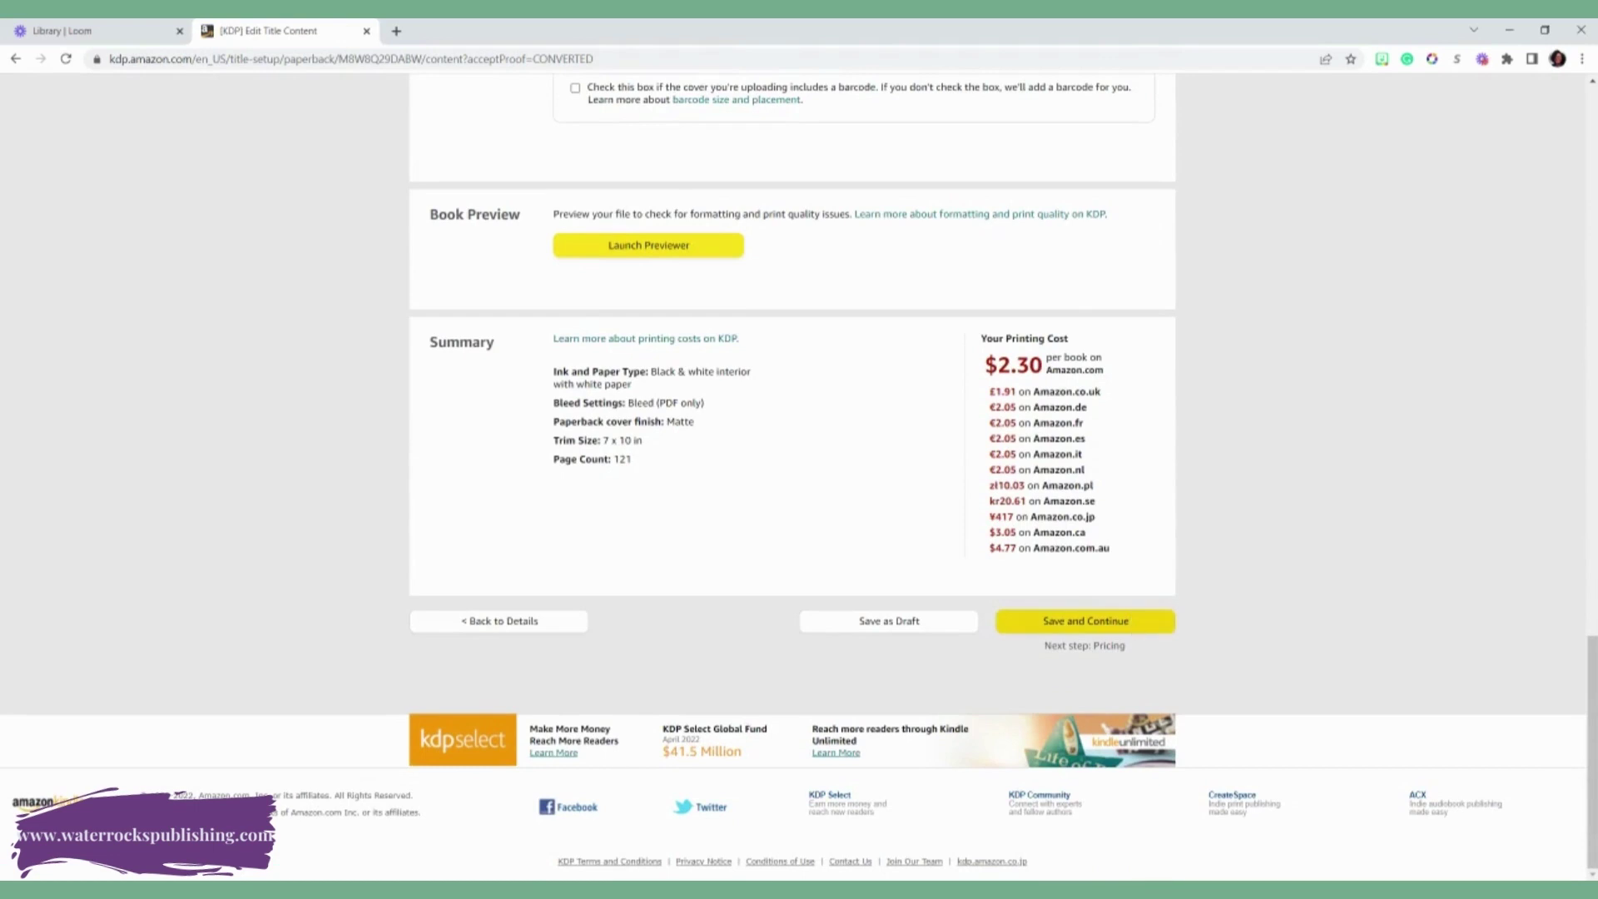
pyautogui.click(1134, 623)
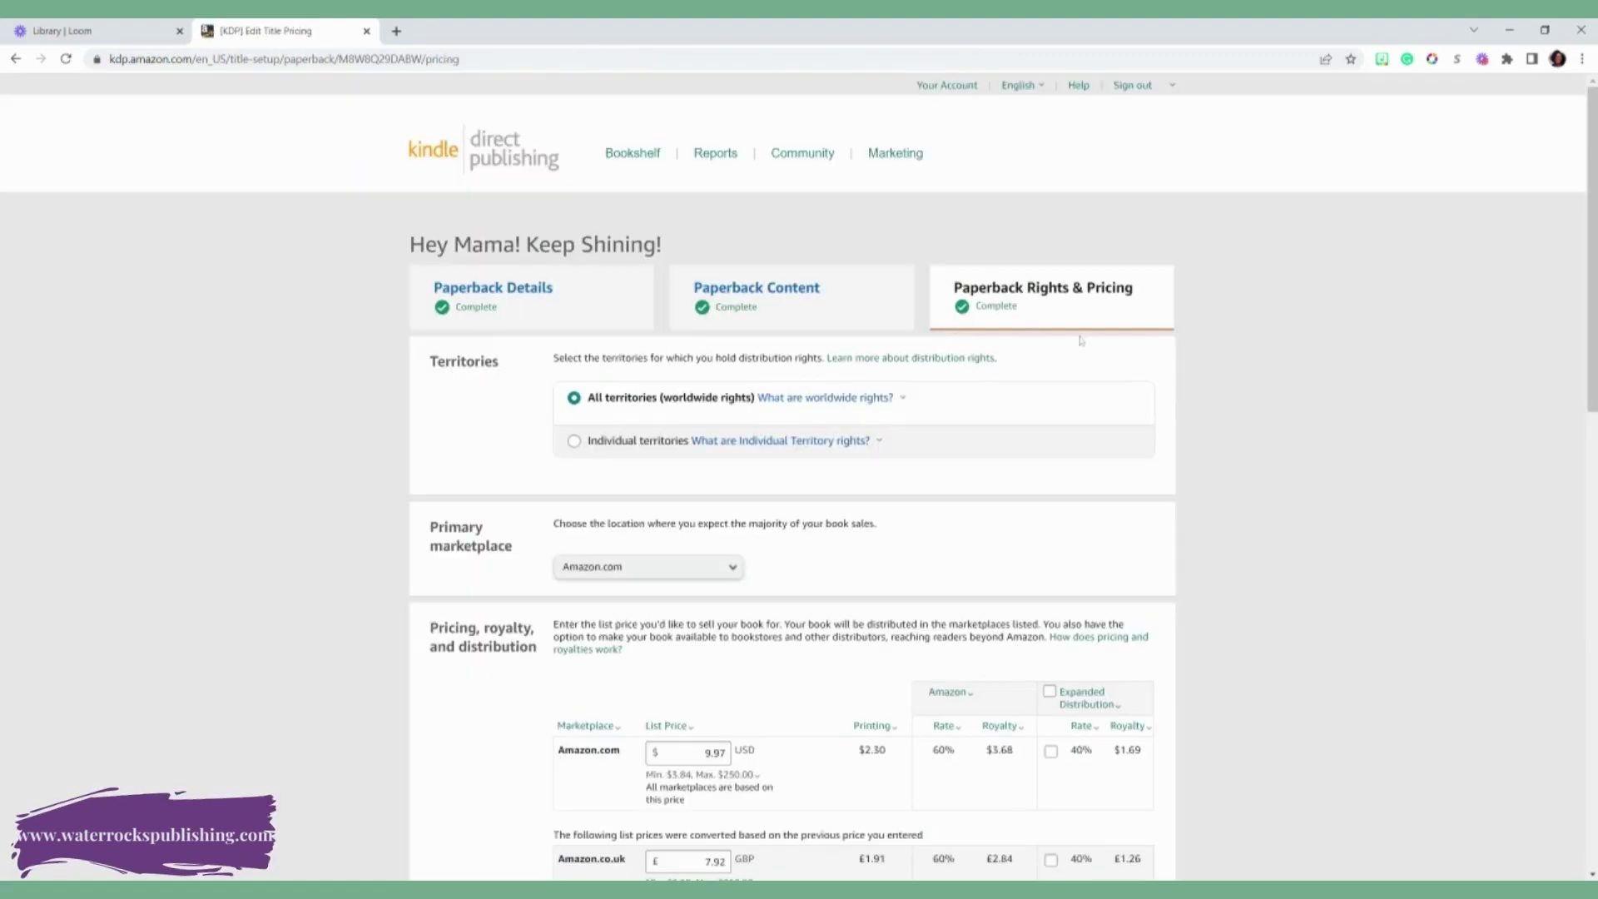
# Keep Amazon.com as the primary marketplace and set the Amazon.com list price to 15.99 USD
pyautogui.scroll(-1, 1081, 341)
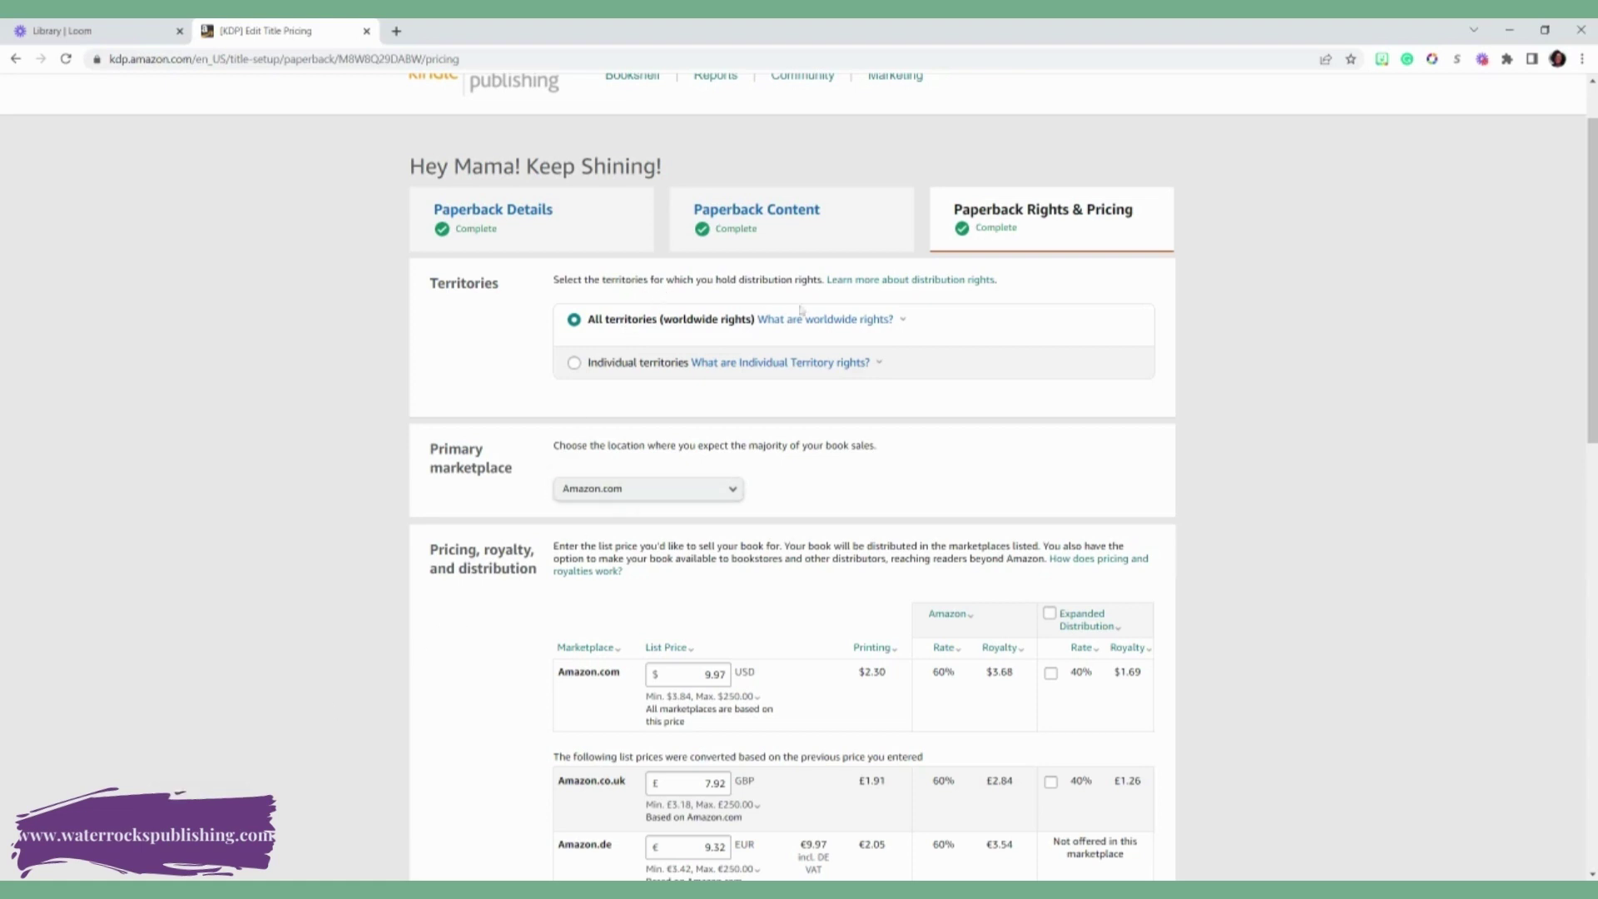
pyautogui.click(716, 489)
pyautogui.click(724, 491)
pyautogui.scroll(-3, 730, 497)
pyautogui.scroll(-1, 729, 497)
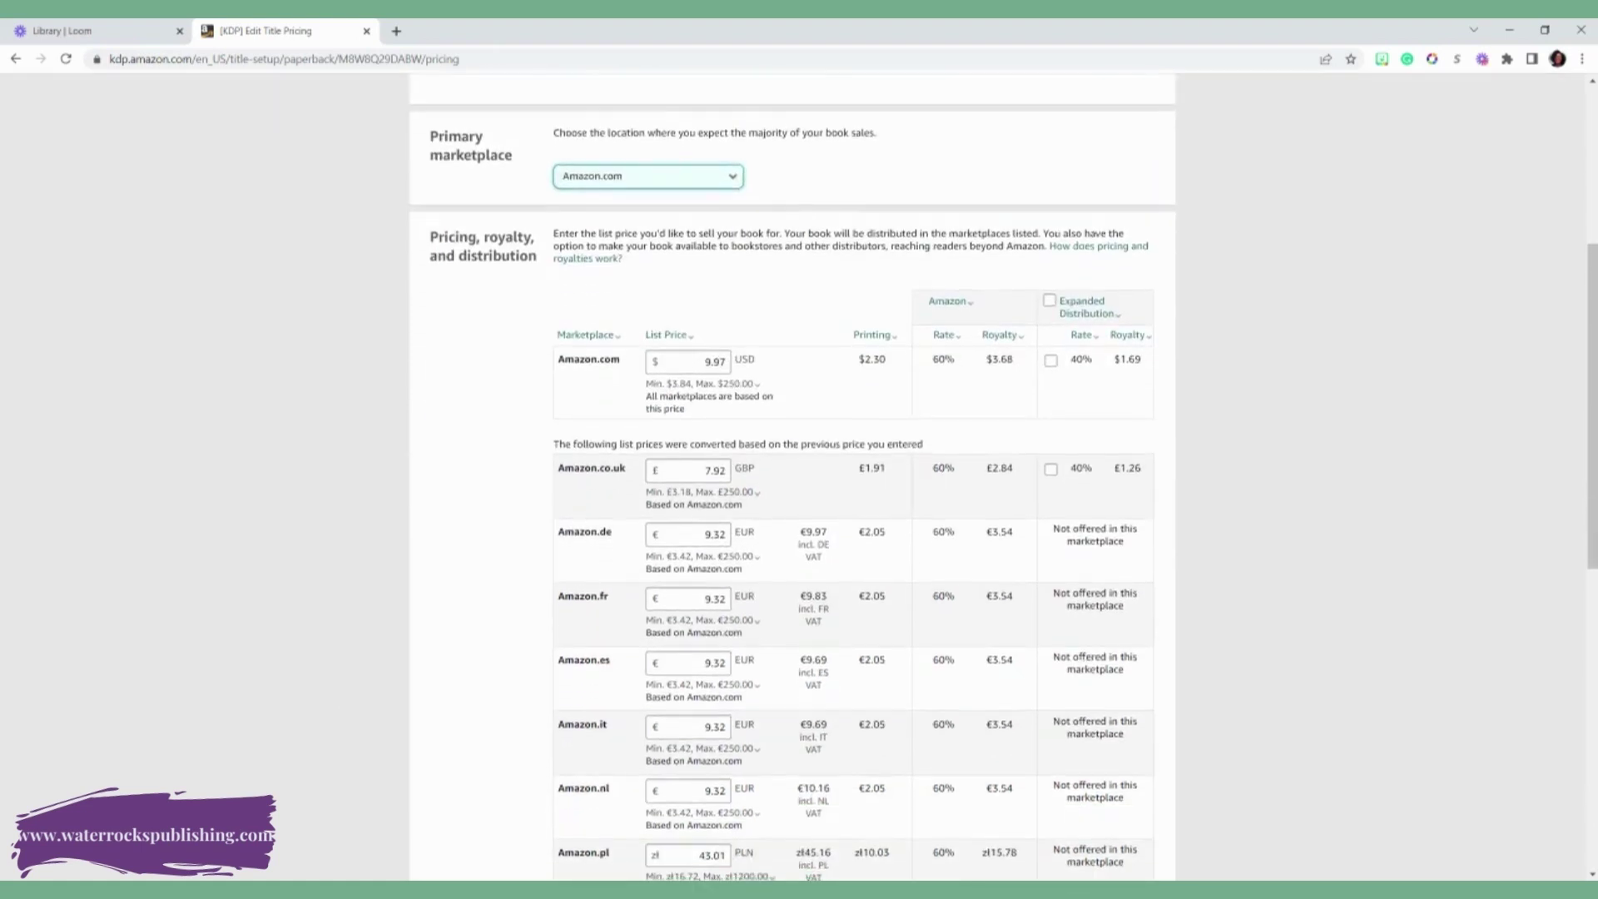
pyautogui.doubleClick(715, 361)
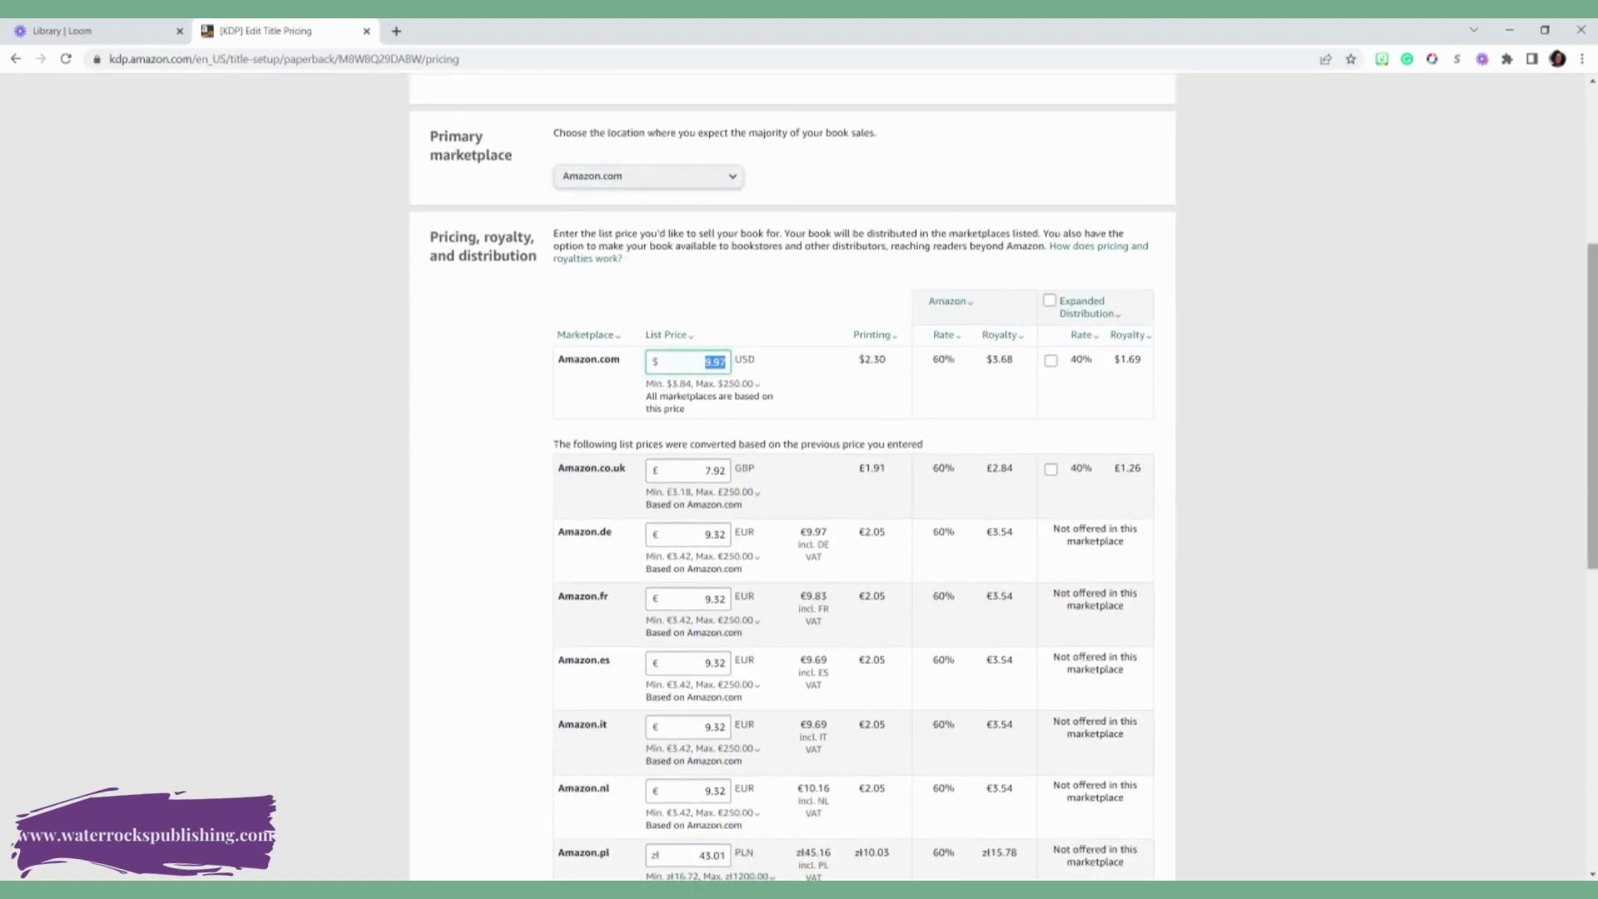
pyautogui.write('15.99')
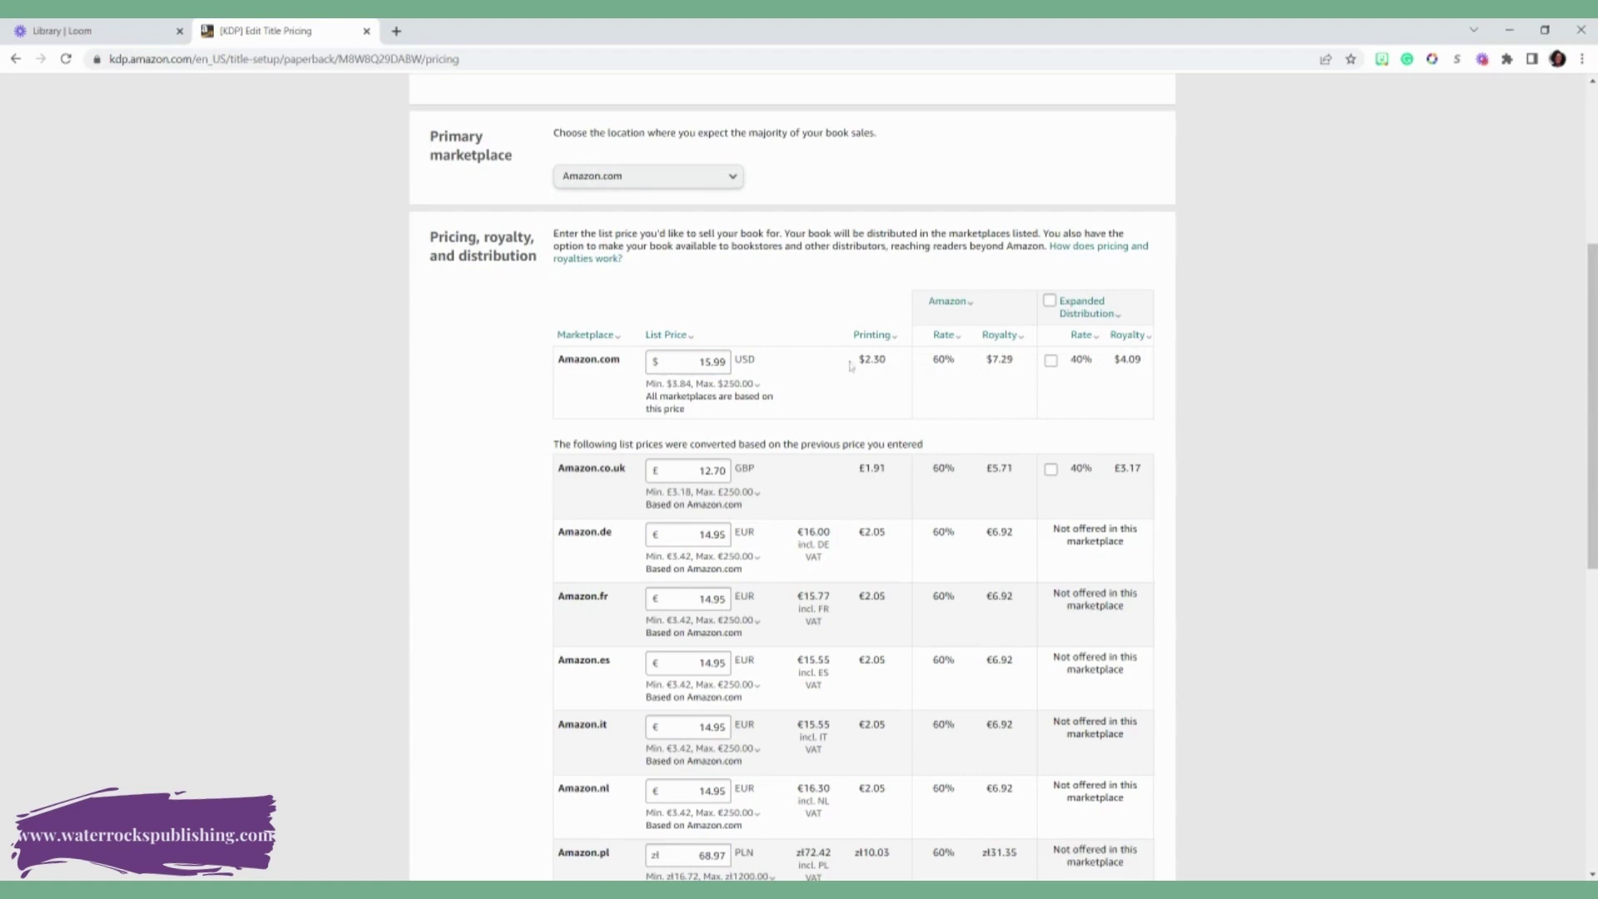
# Compare the Amazon.com list price with its printing cost, royalty and Expanded Distribution royalty
pyautogui.moveTo(852, 365); pyautogui.dragTo(902, 365)
pyautogui.click(896, 363)
pyautogui.moveTo(965, 360); pyautogui.dragTo(1042, 367)
pyautogui.moveTo(727, 361); pyautogui.dragTo(697, 361)
pyautogui.moveTo(984, 360); pyautogui.dragTo(1013, 360)
pyautogui.moveTo(728, 362); pyautogui.dragTo(699, 361)
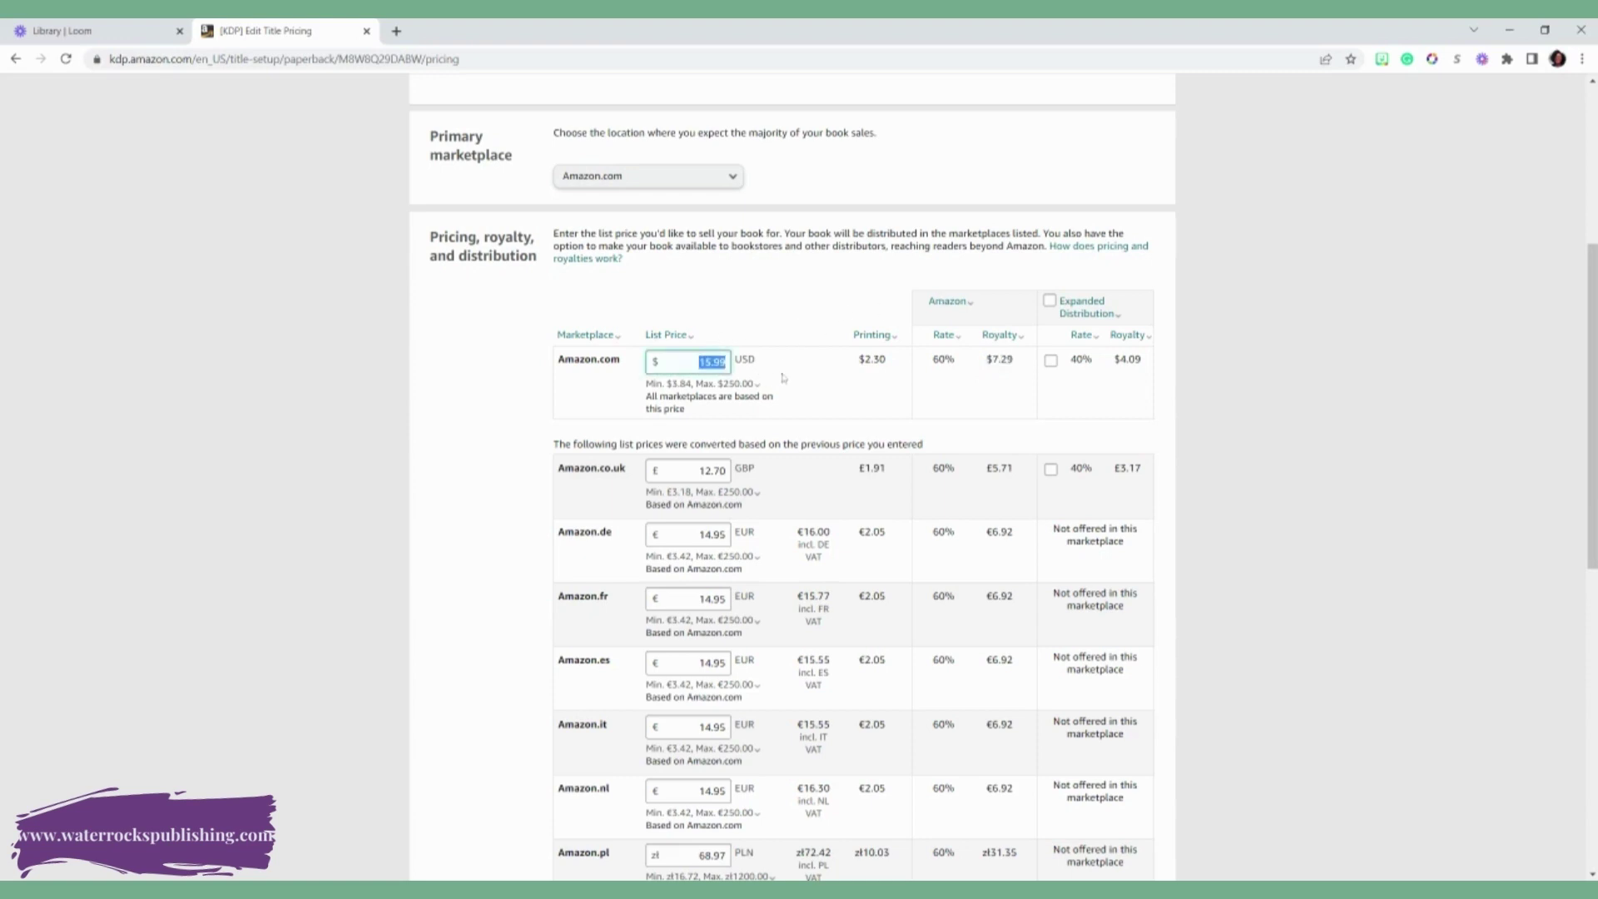
pyautogui.click(1082, 308)
pyautogui.click(1090, 364)
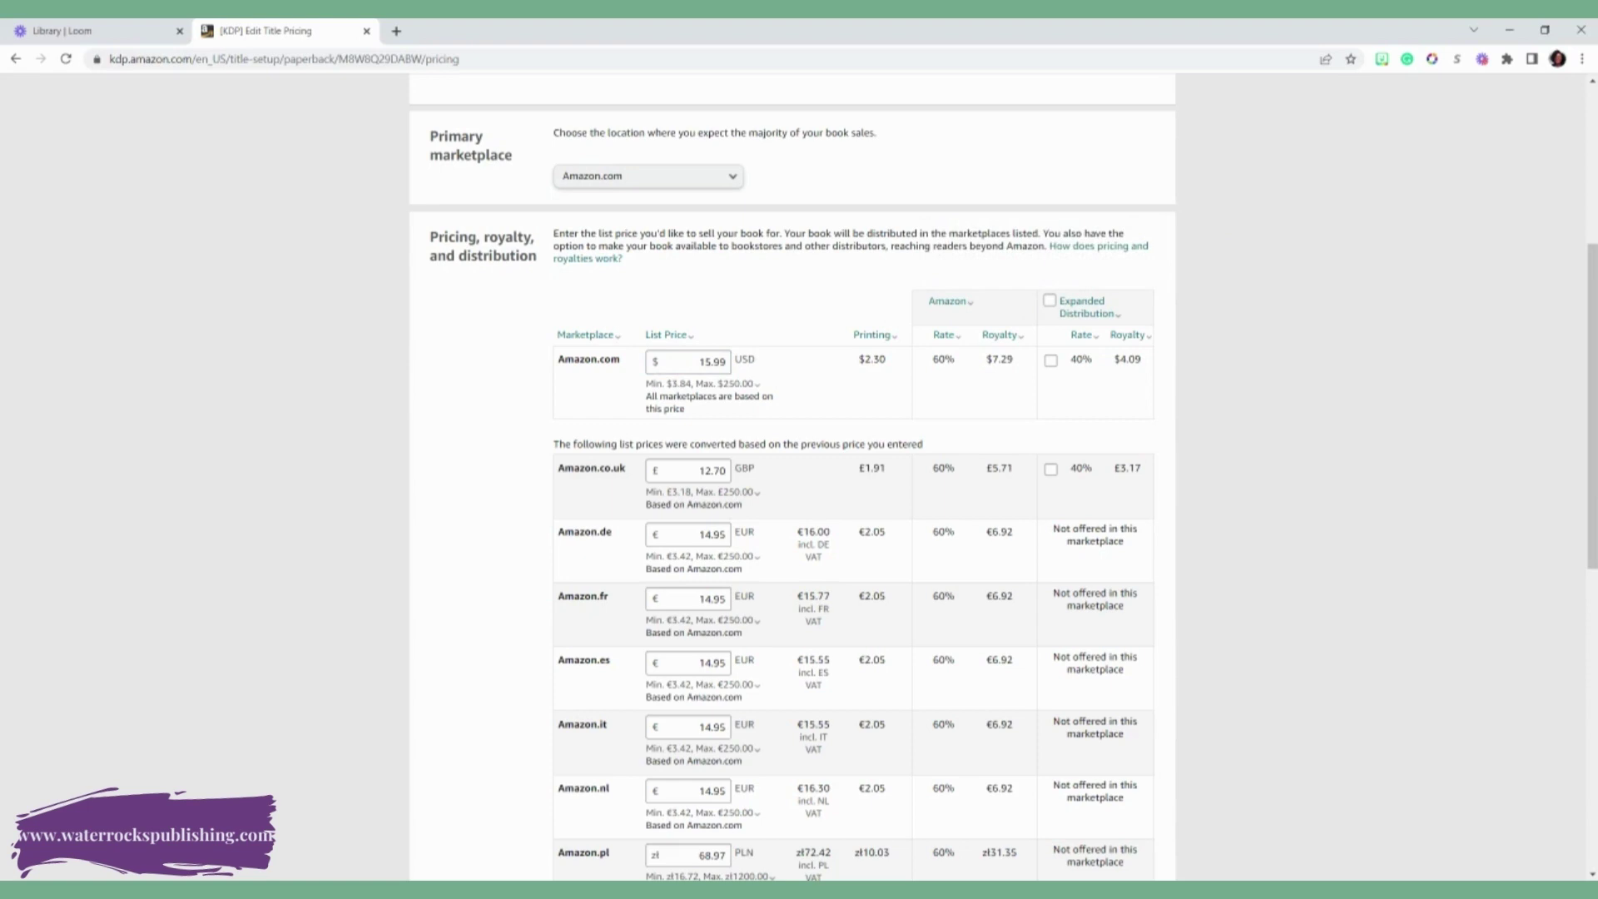
# Change the Amazon.com list price to 9.99 USD
pyautogui.moveTo(728, 361); pyautogui.dragTo(699, 361)
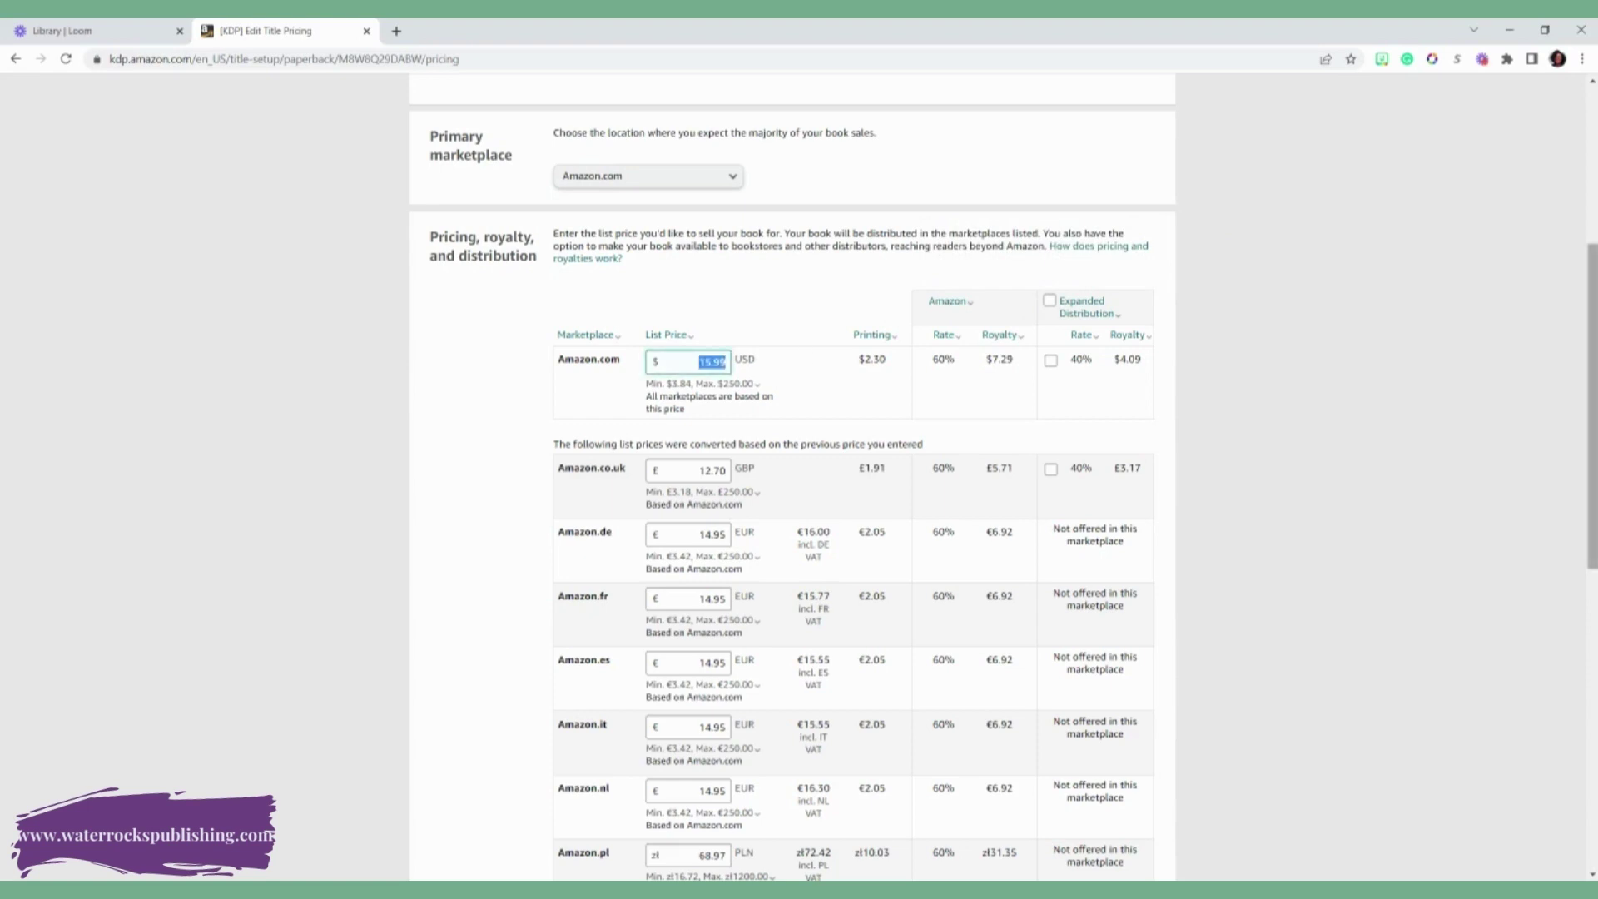
pyautogui.press('BackSpace')
pyautogui.write('9.99')
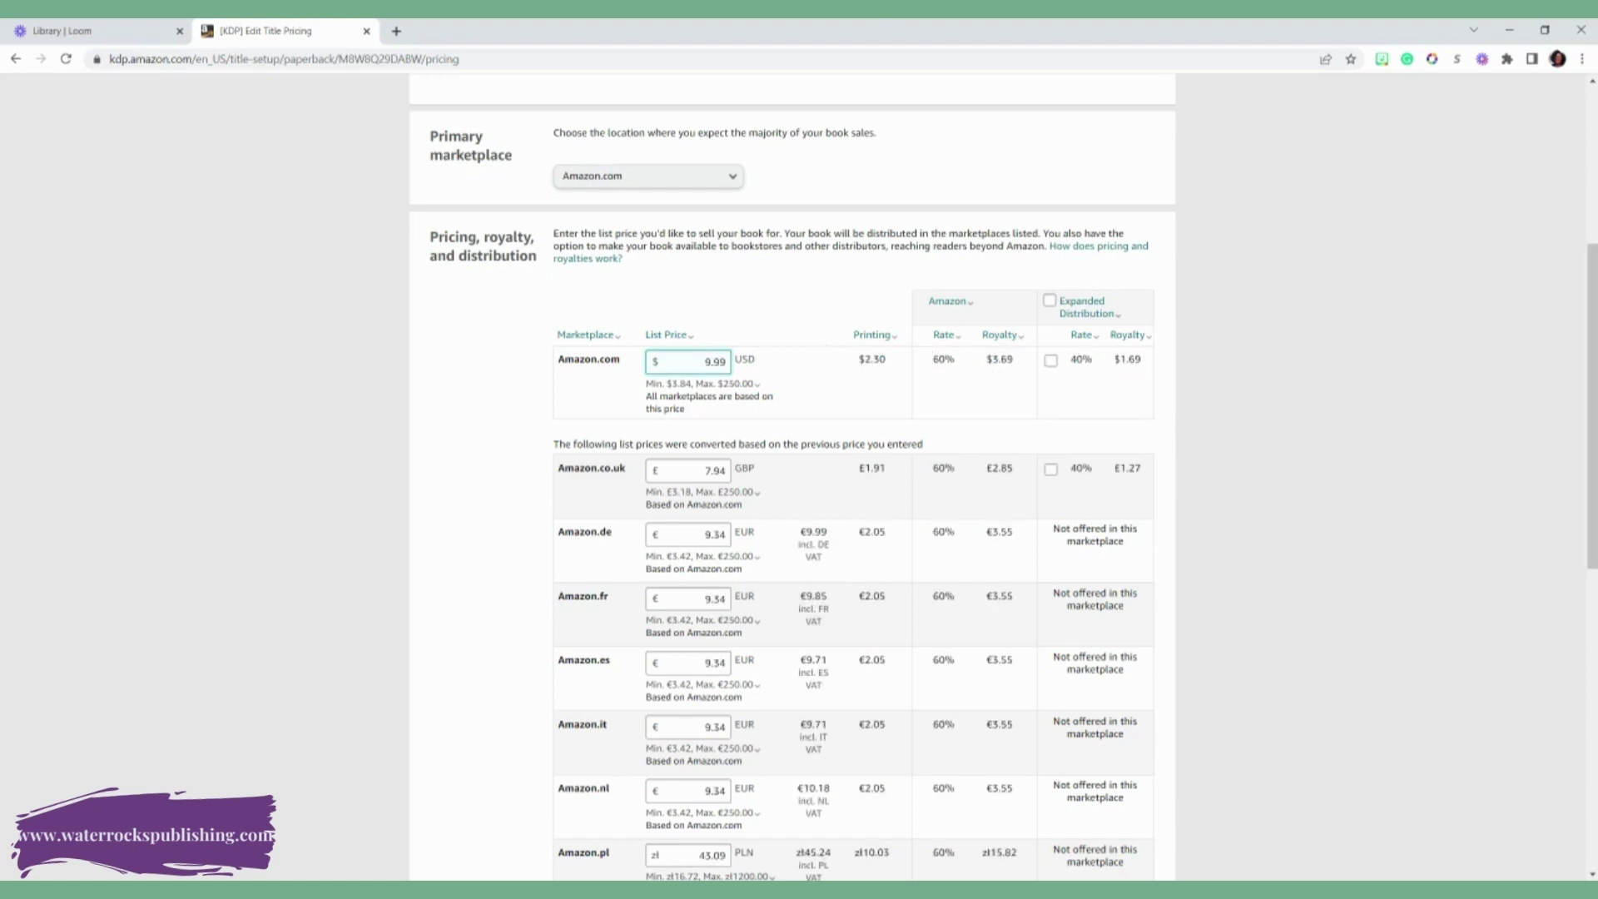
pyautogui.click(987, 341)
# Request printed proofs of the book below the marketplace prices, saving the unsaved pricing changes before continuing
pyautogui.scroll(-1, 994, 383)
pyautogui.scroll(1, 806, 385)
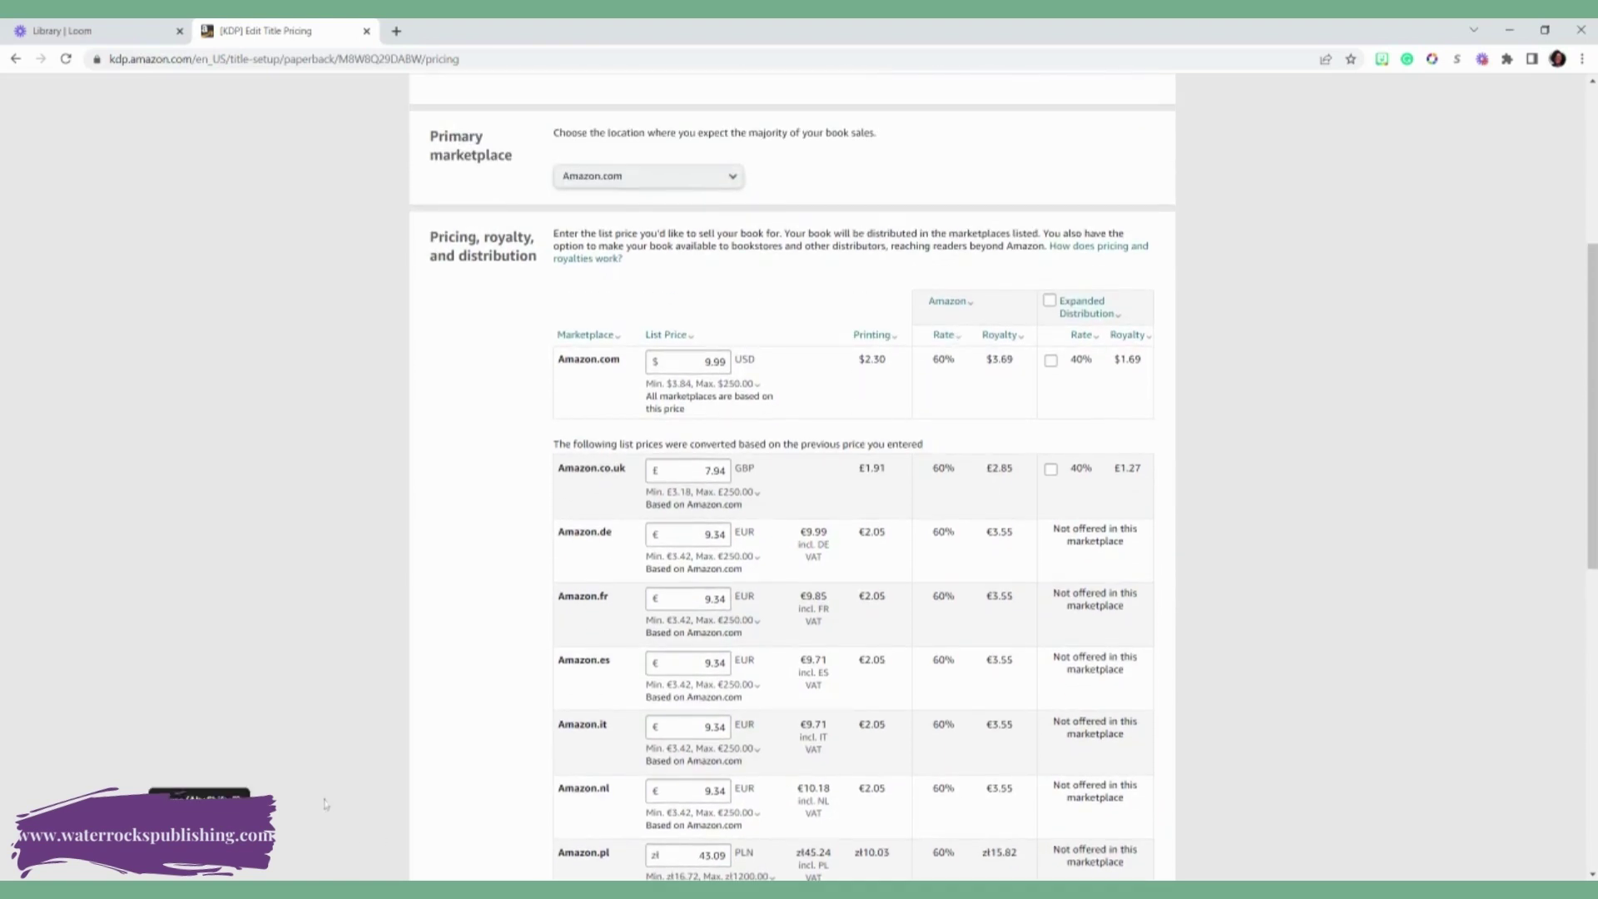
pyautogui.scroll(-3, 1004, 487)
pyautogui.scroll(2, 1004, 487)
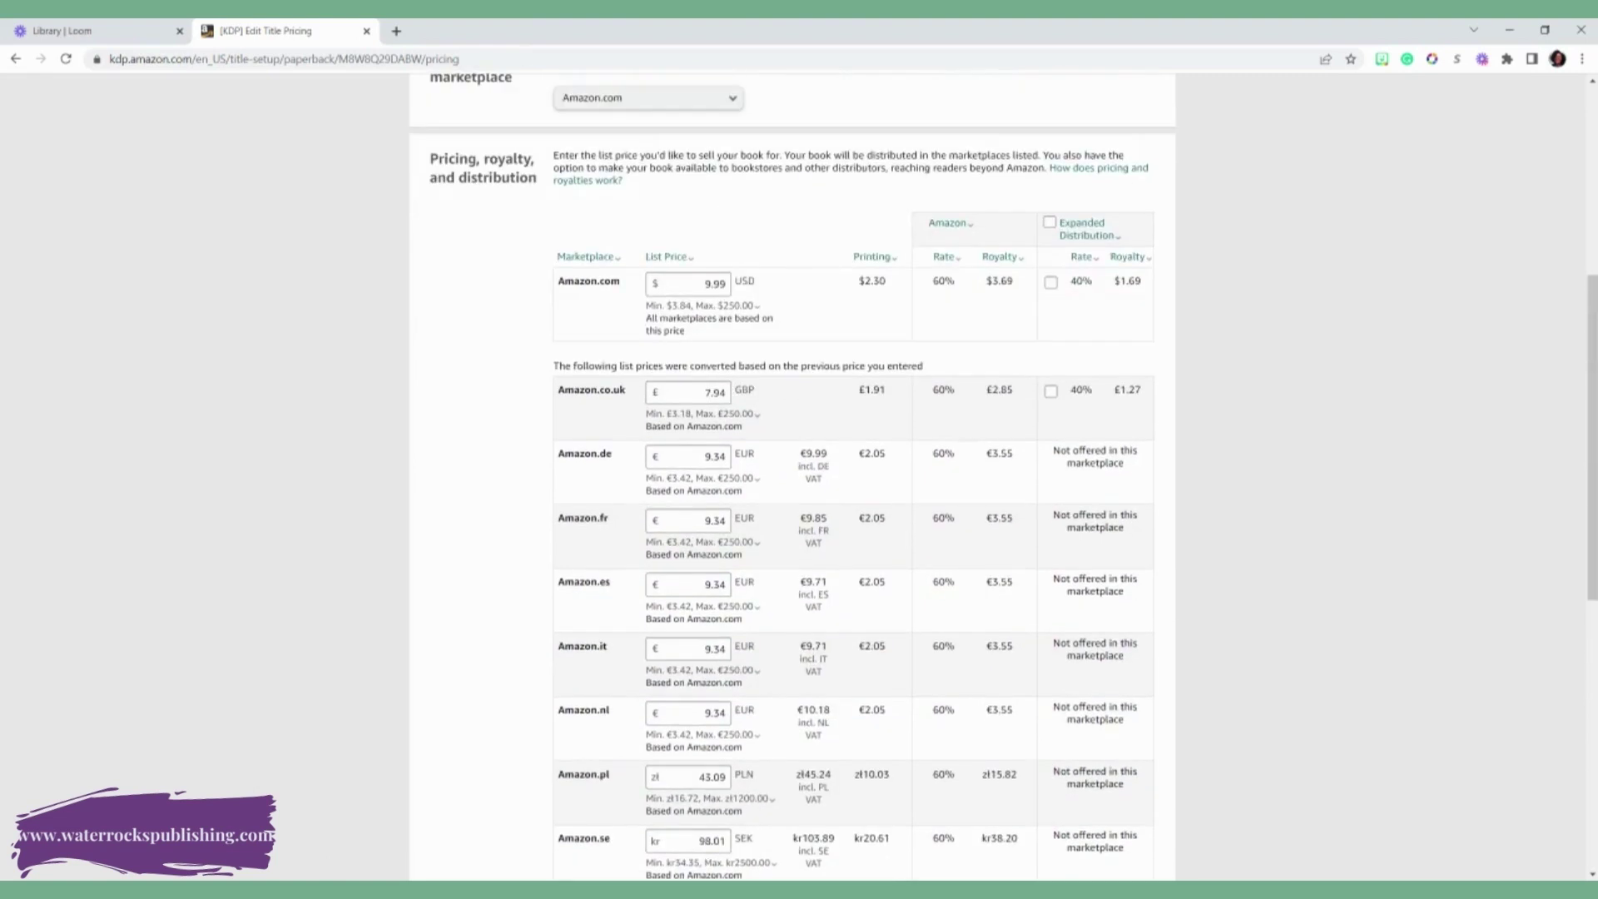
pyautogui.scroll(-8, 791, 500)
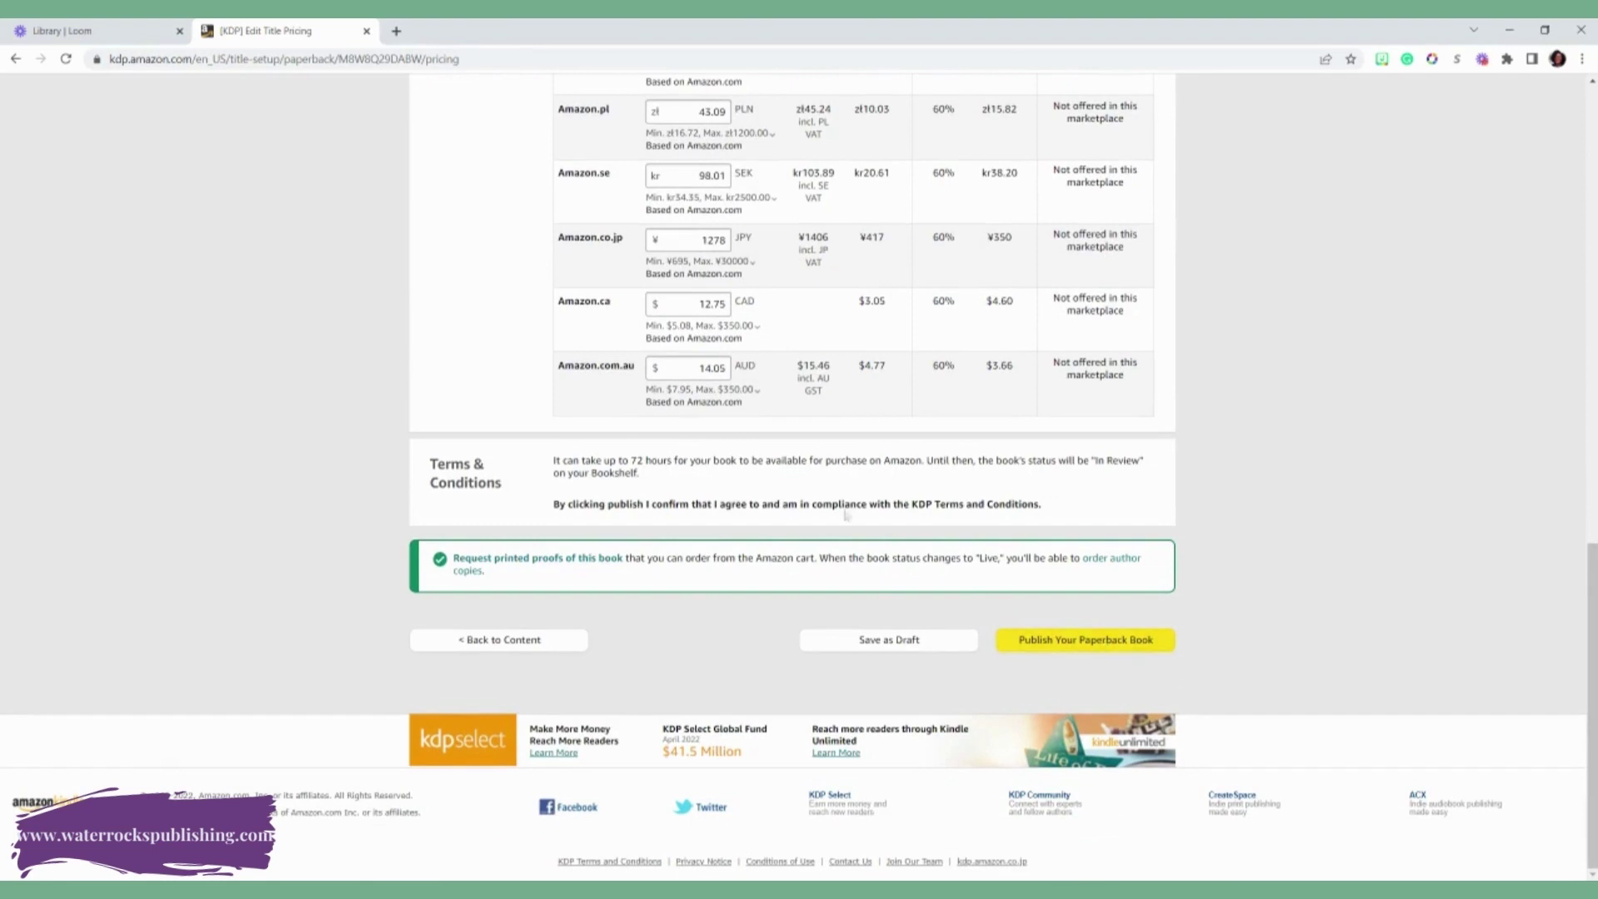
pyautogui.click(576, 562)
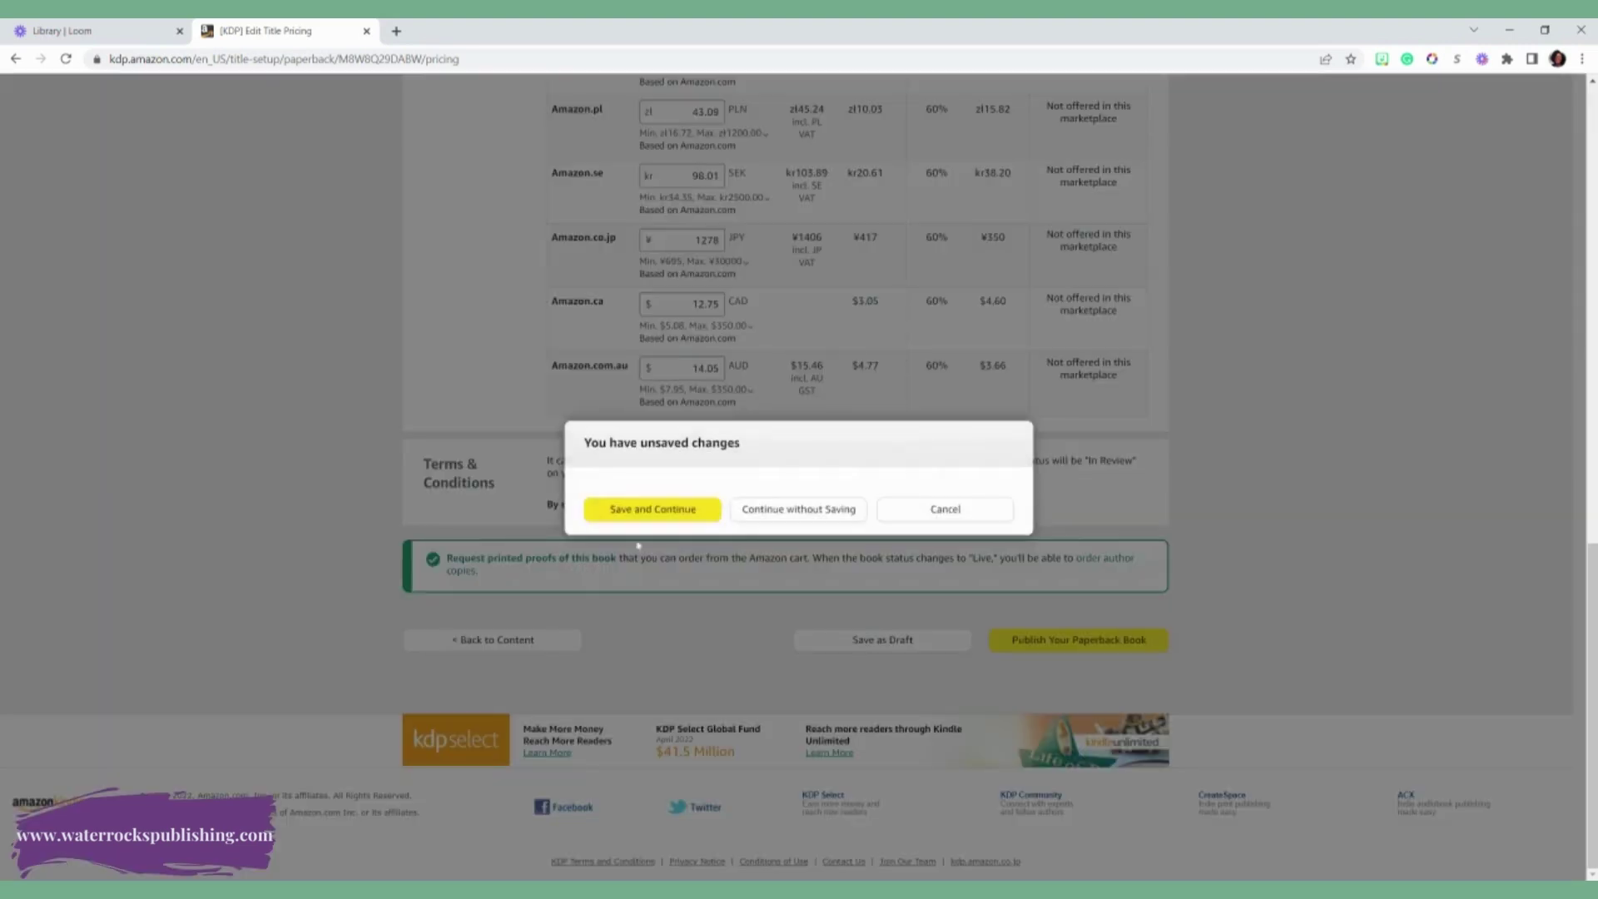
pyautogui.click(691, 510)
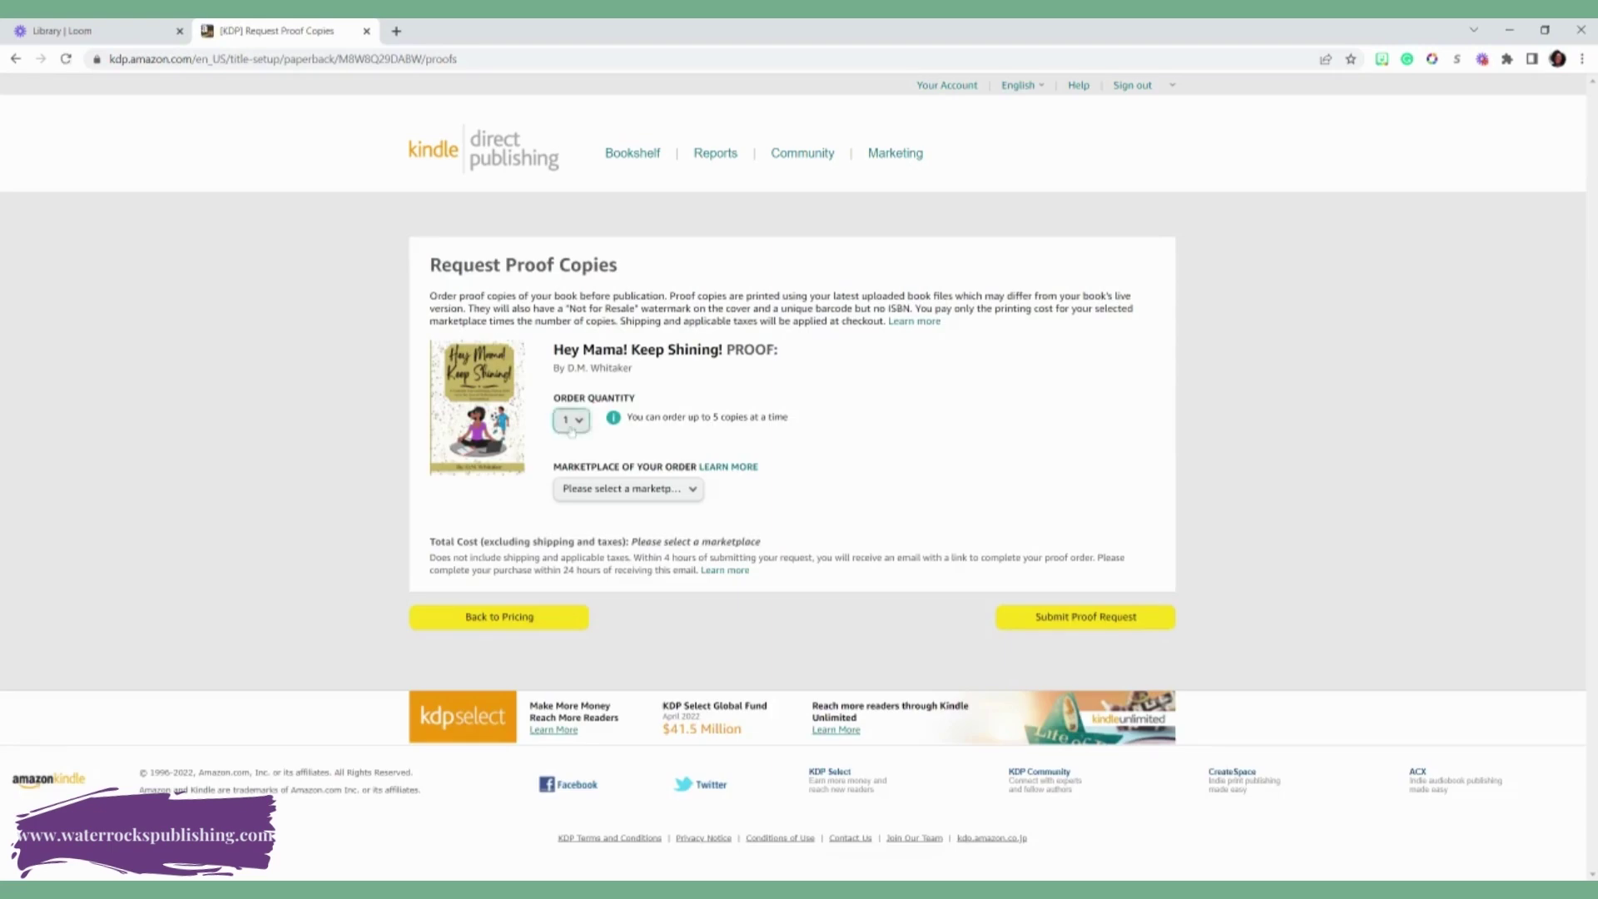
# Set the proof order quantity to 3 and the order marketplace to Amazon.com, and check the total cost
pyautogui.click(574, 420)
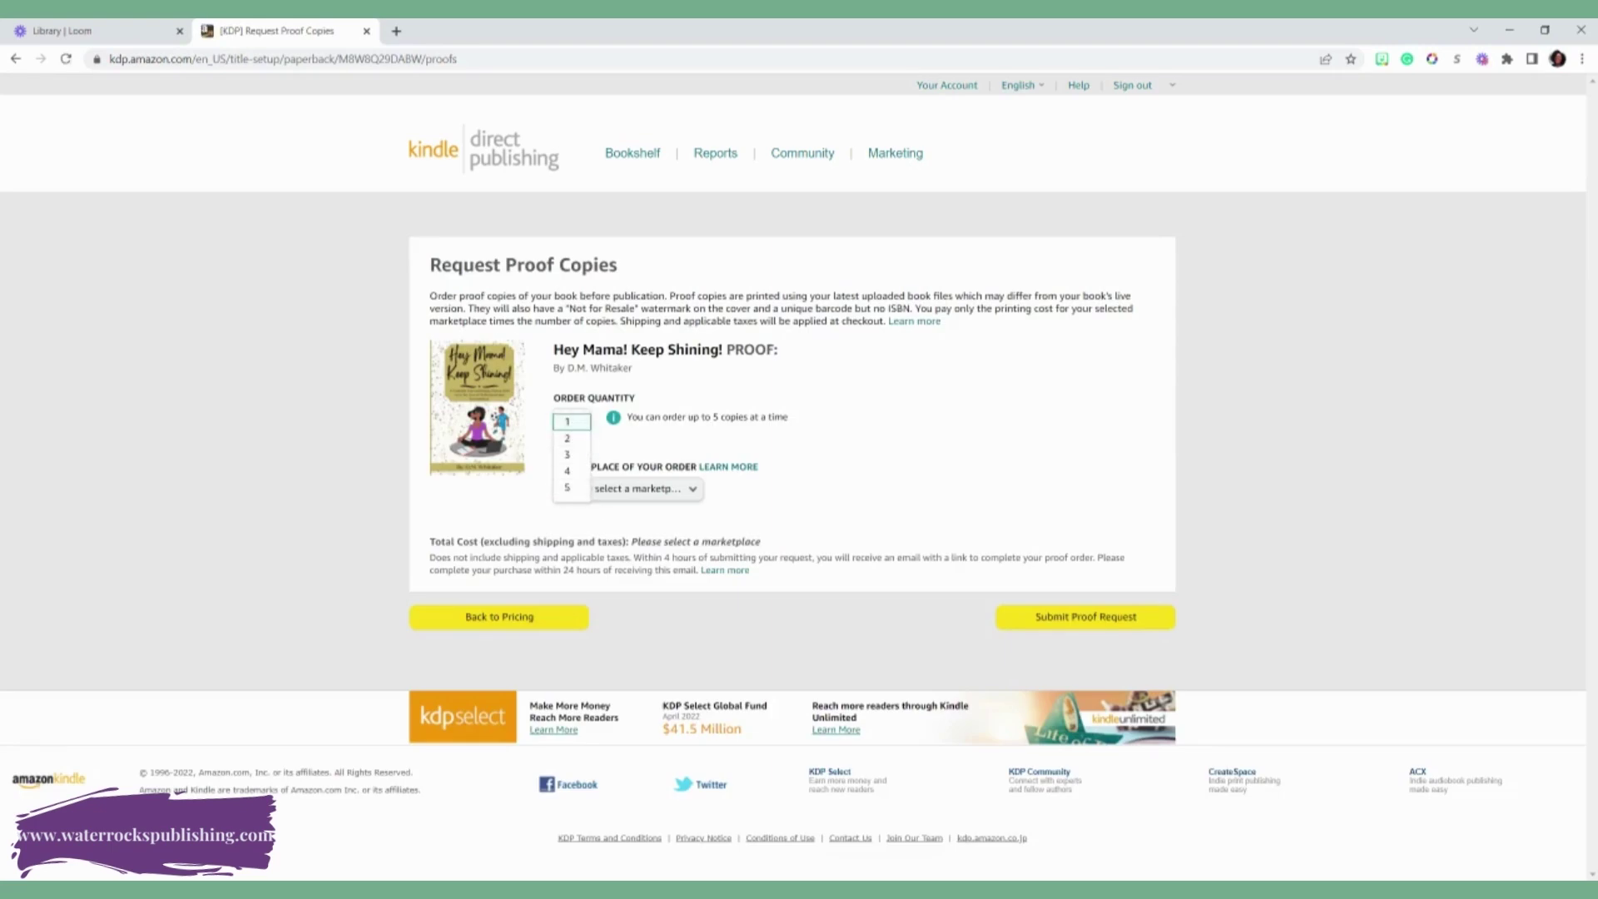
pyautogui.click(576, 454)
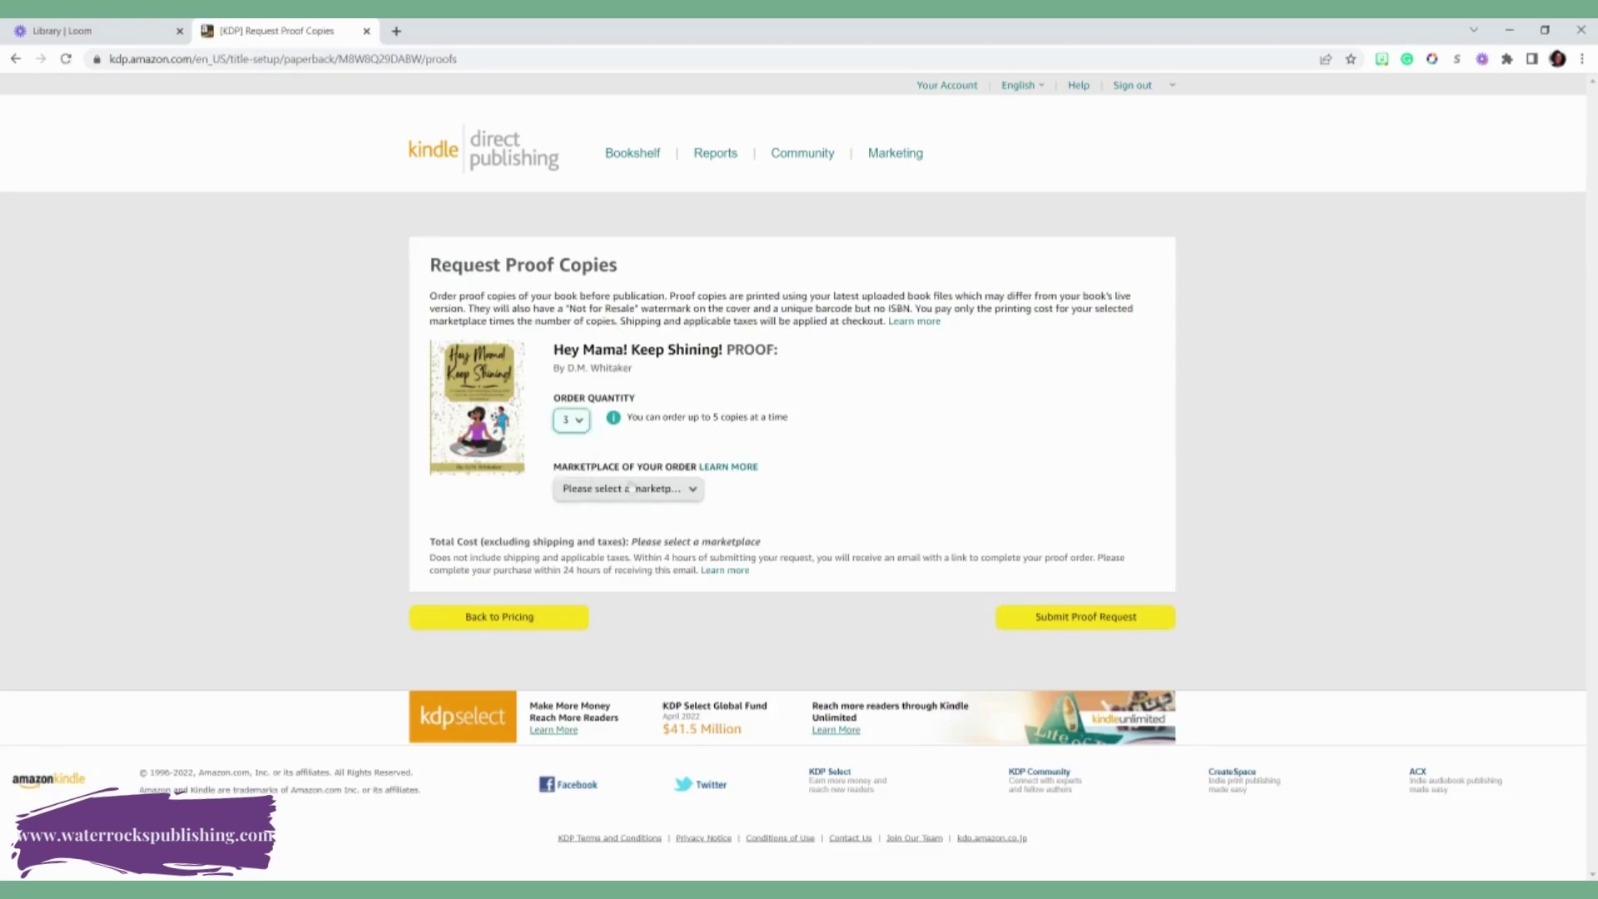
pyautogui.click(630, 491)
pyautogui.click(631, 510)
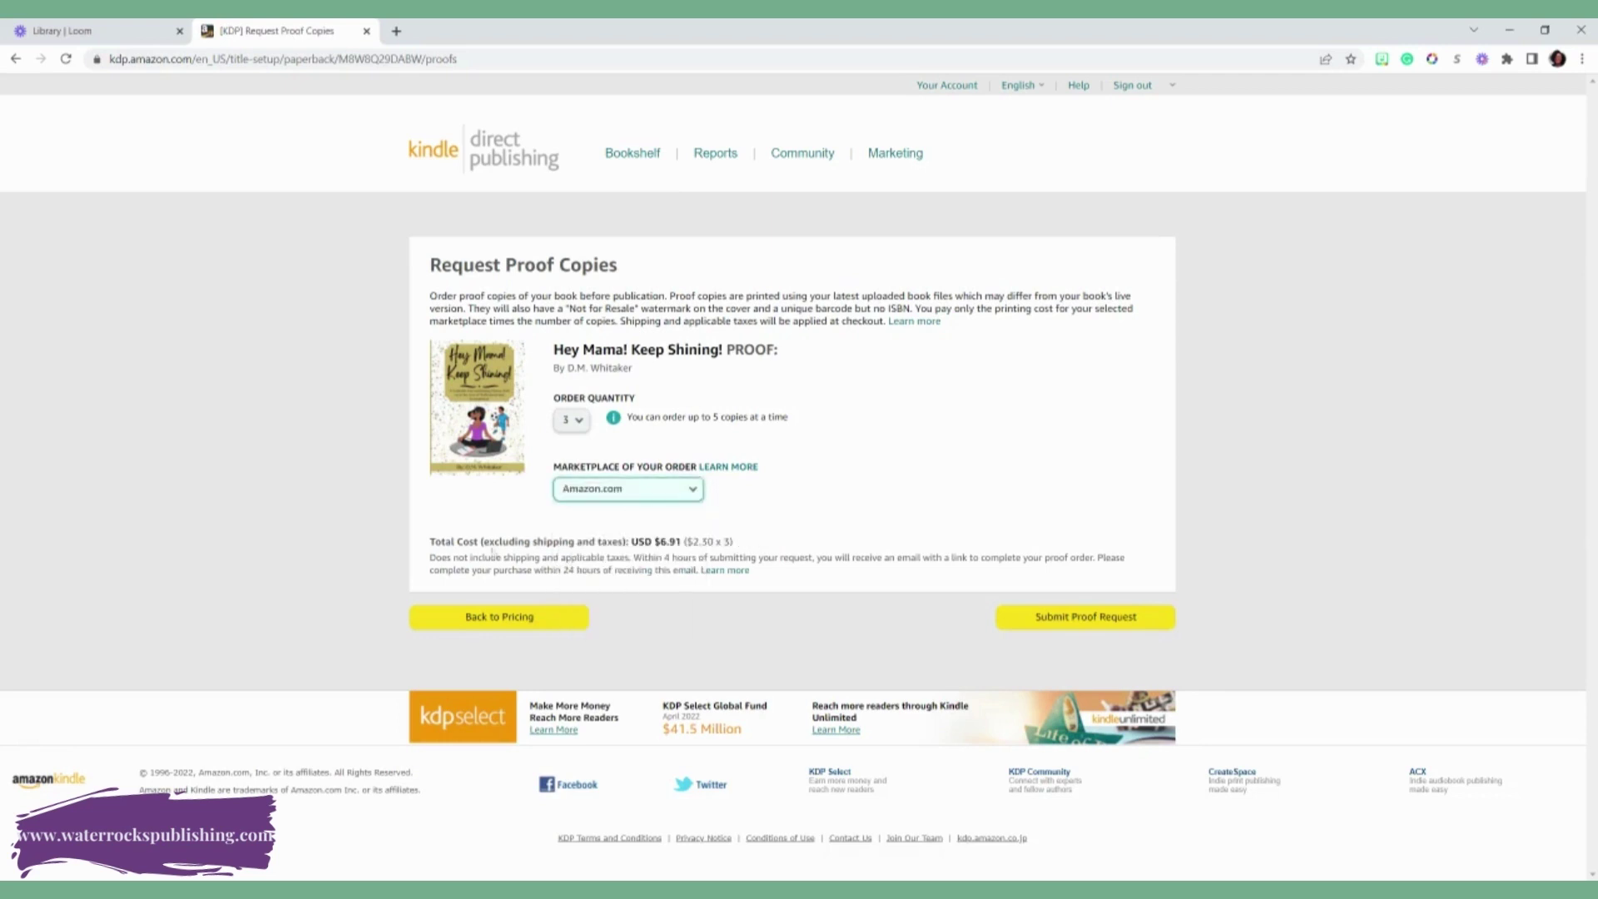
pyautogui.moveTo(441, 542); pyautogui.dragTo(676, 542)
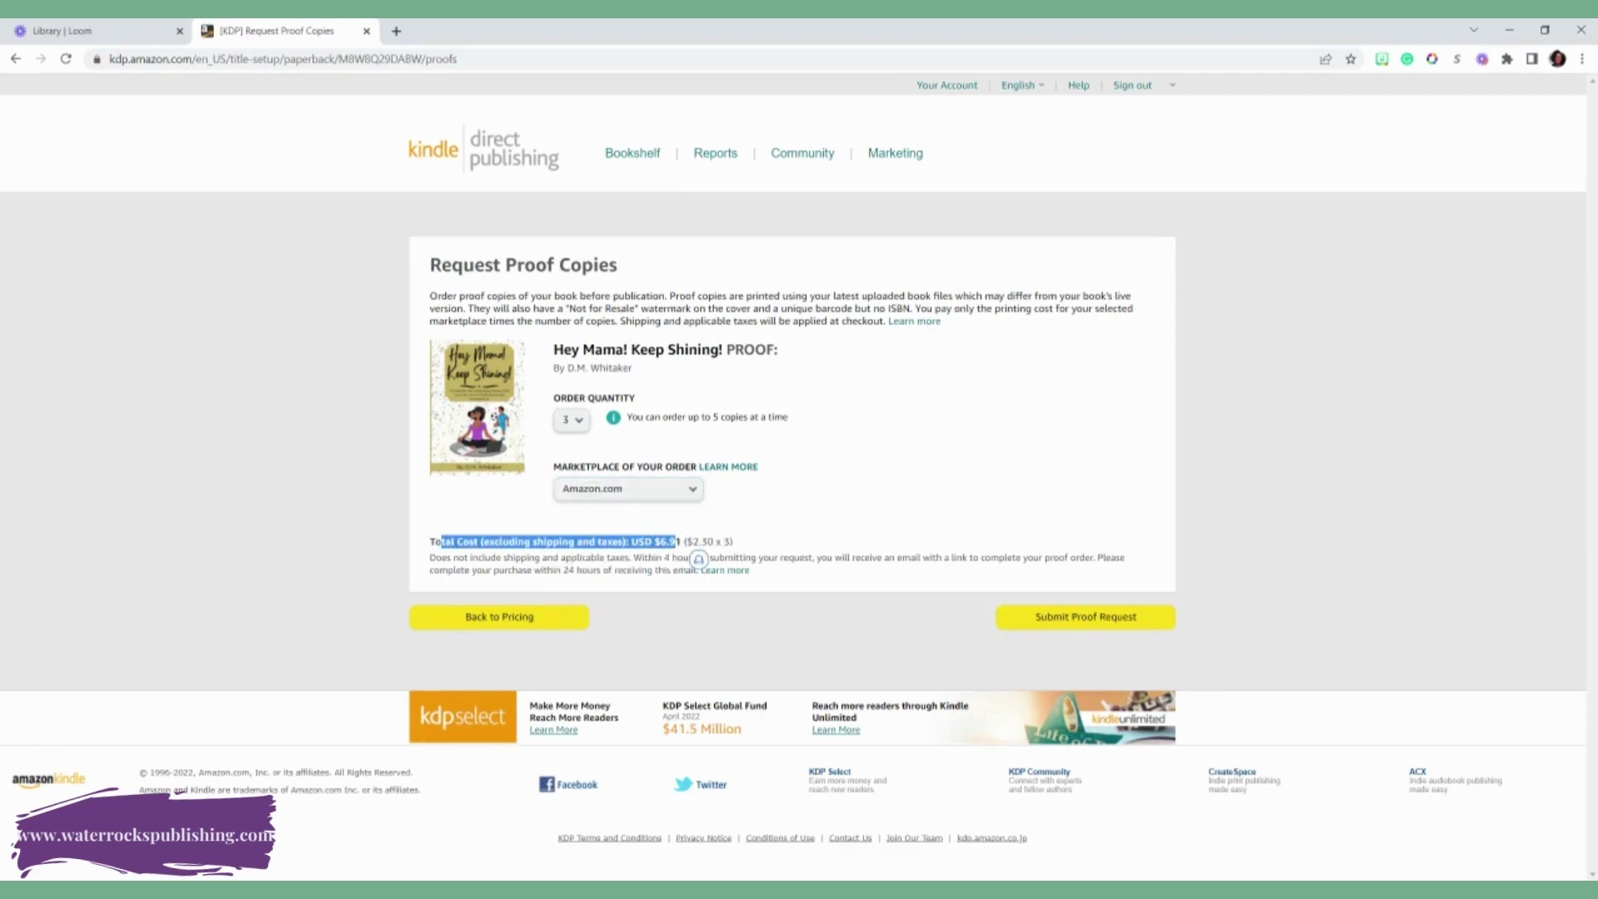
pyautogui.click(715, 530)
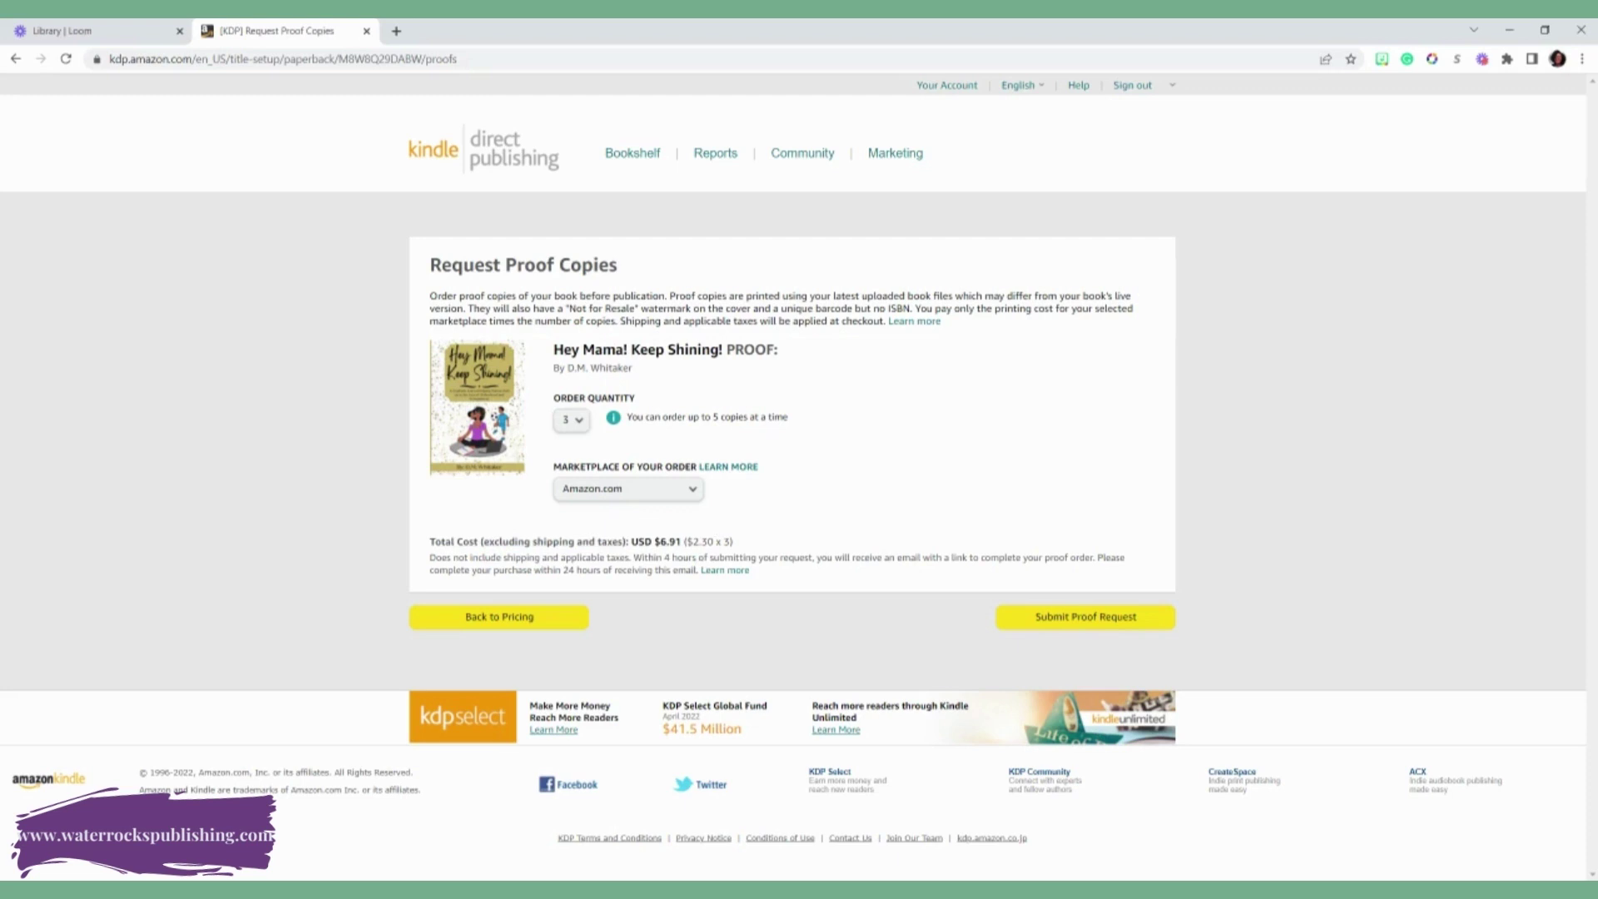